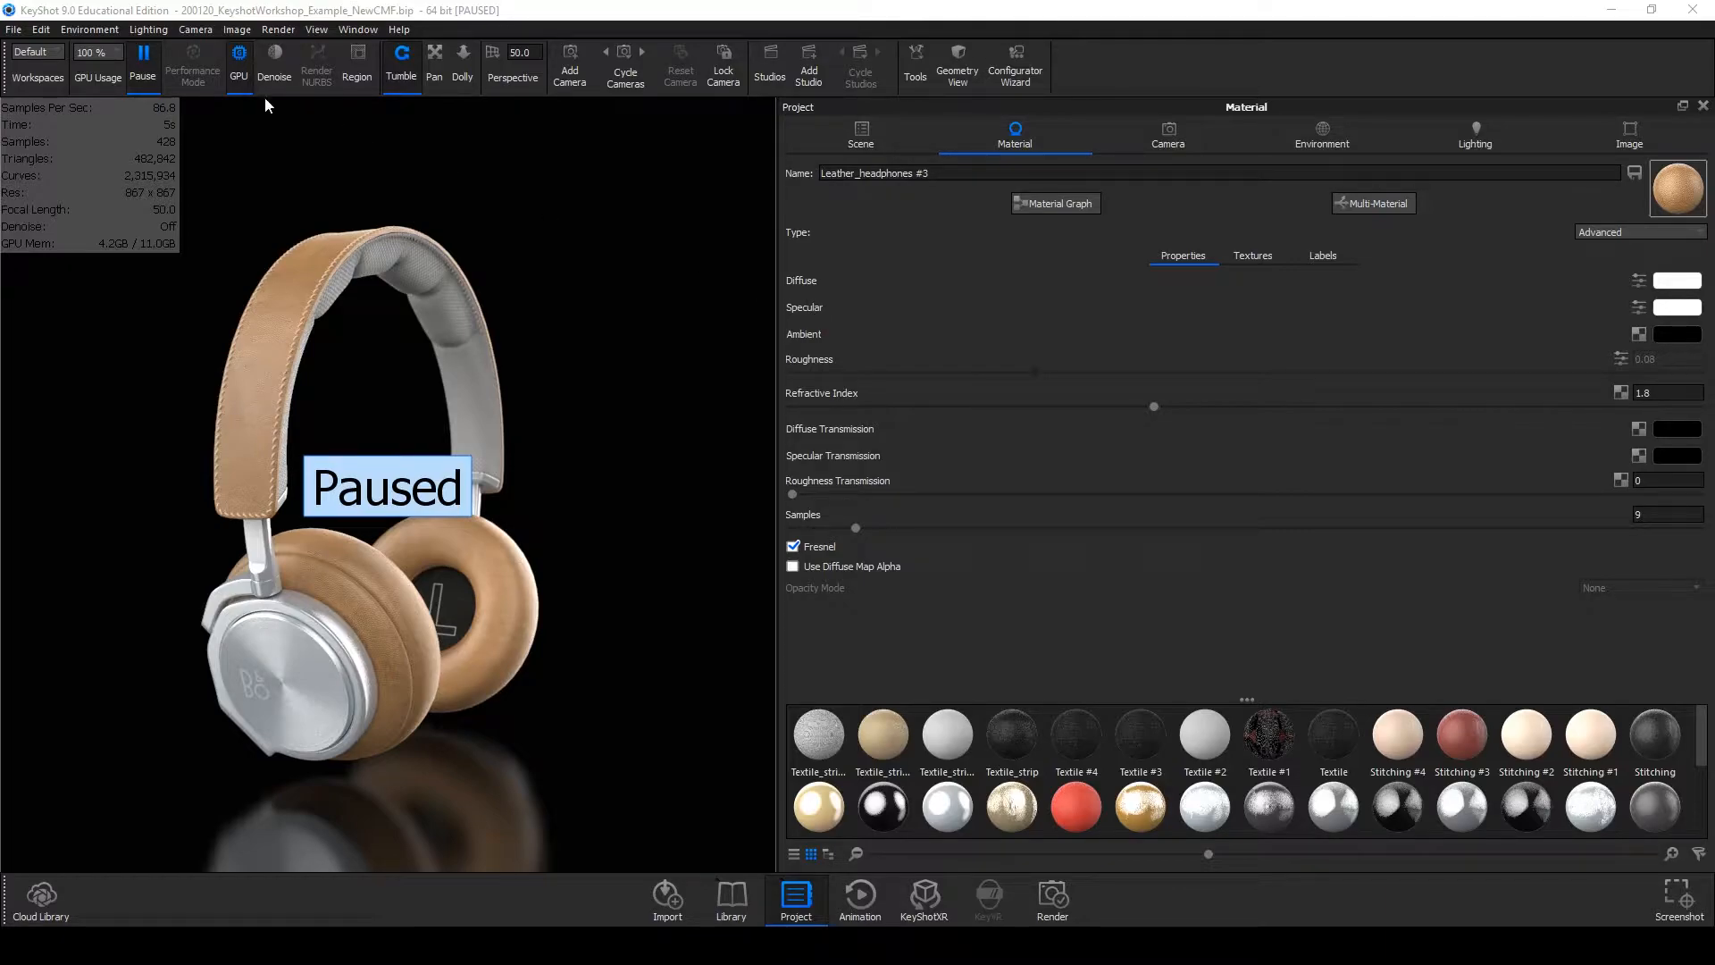
Resume the paused real-time render and open the material graph of the Leather_headphones #3 material.
click(150, 68)
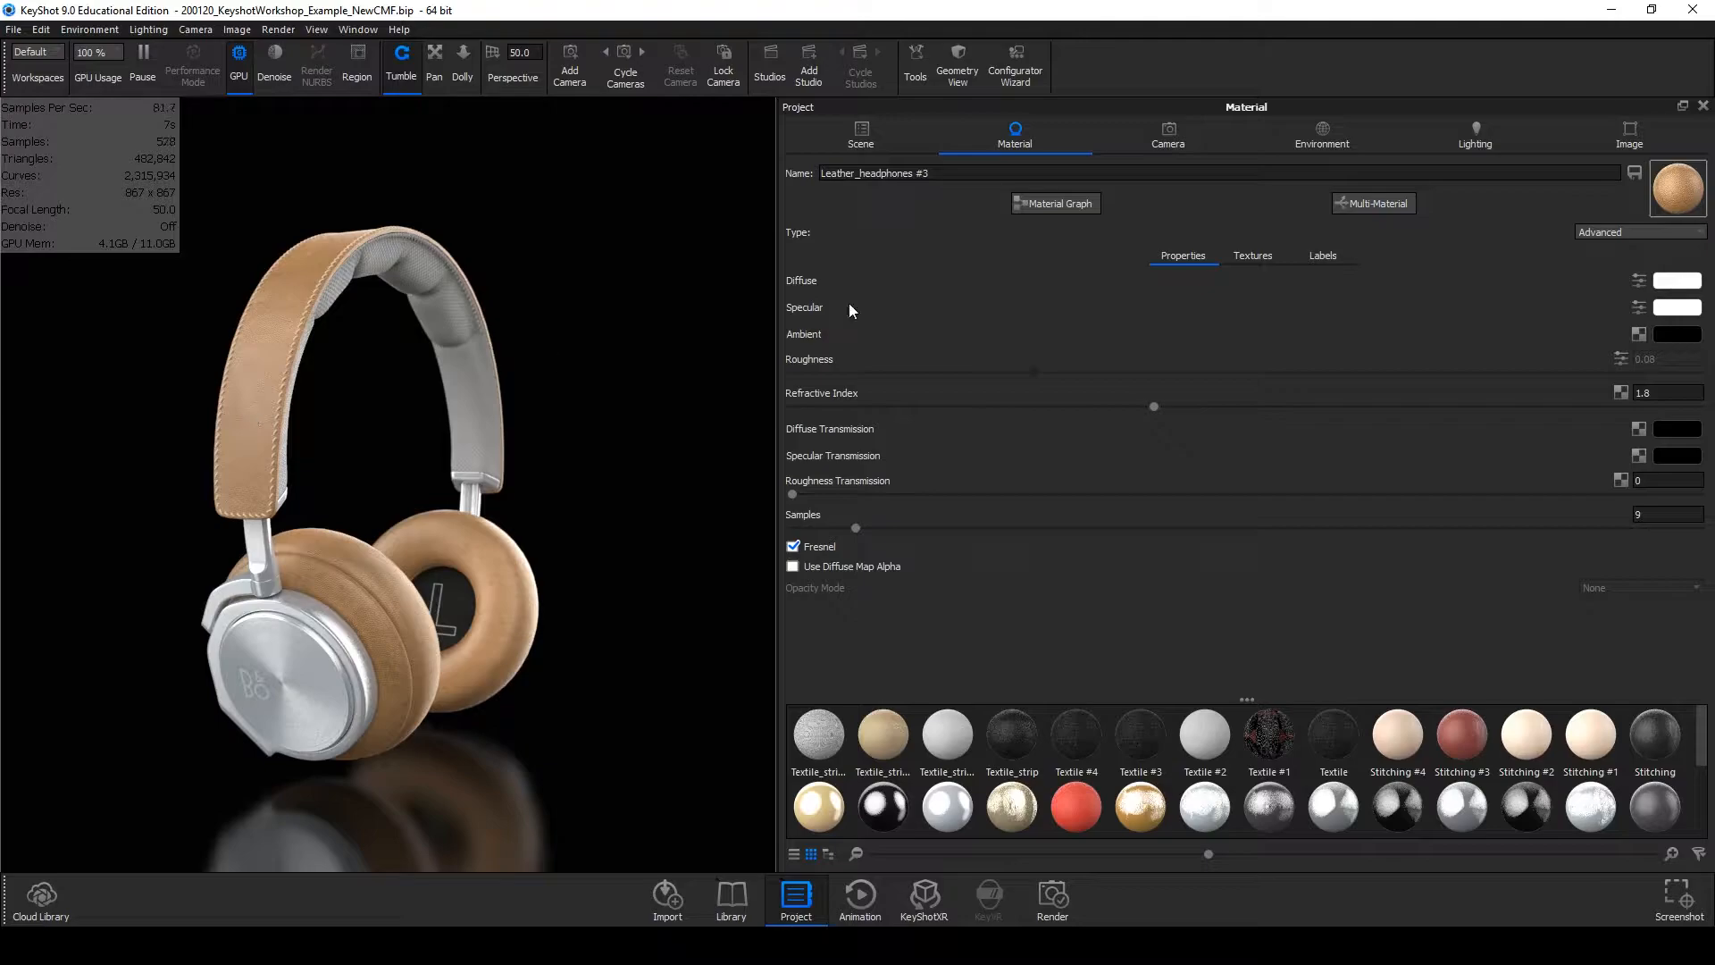
click(1095, 204)
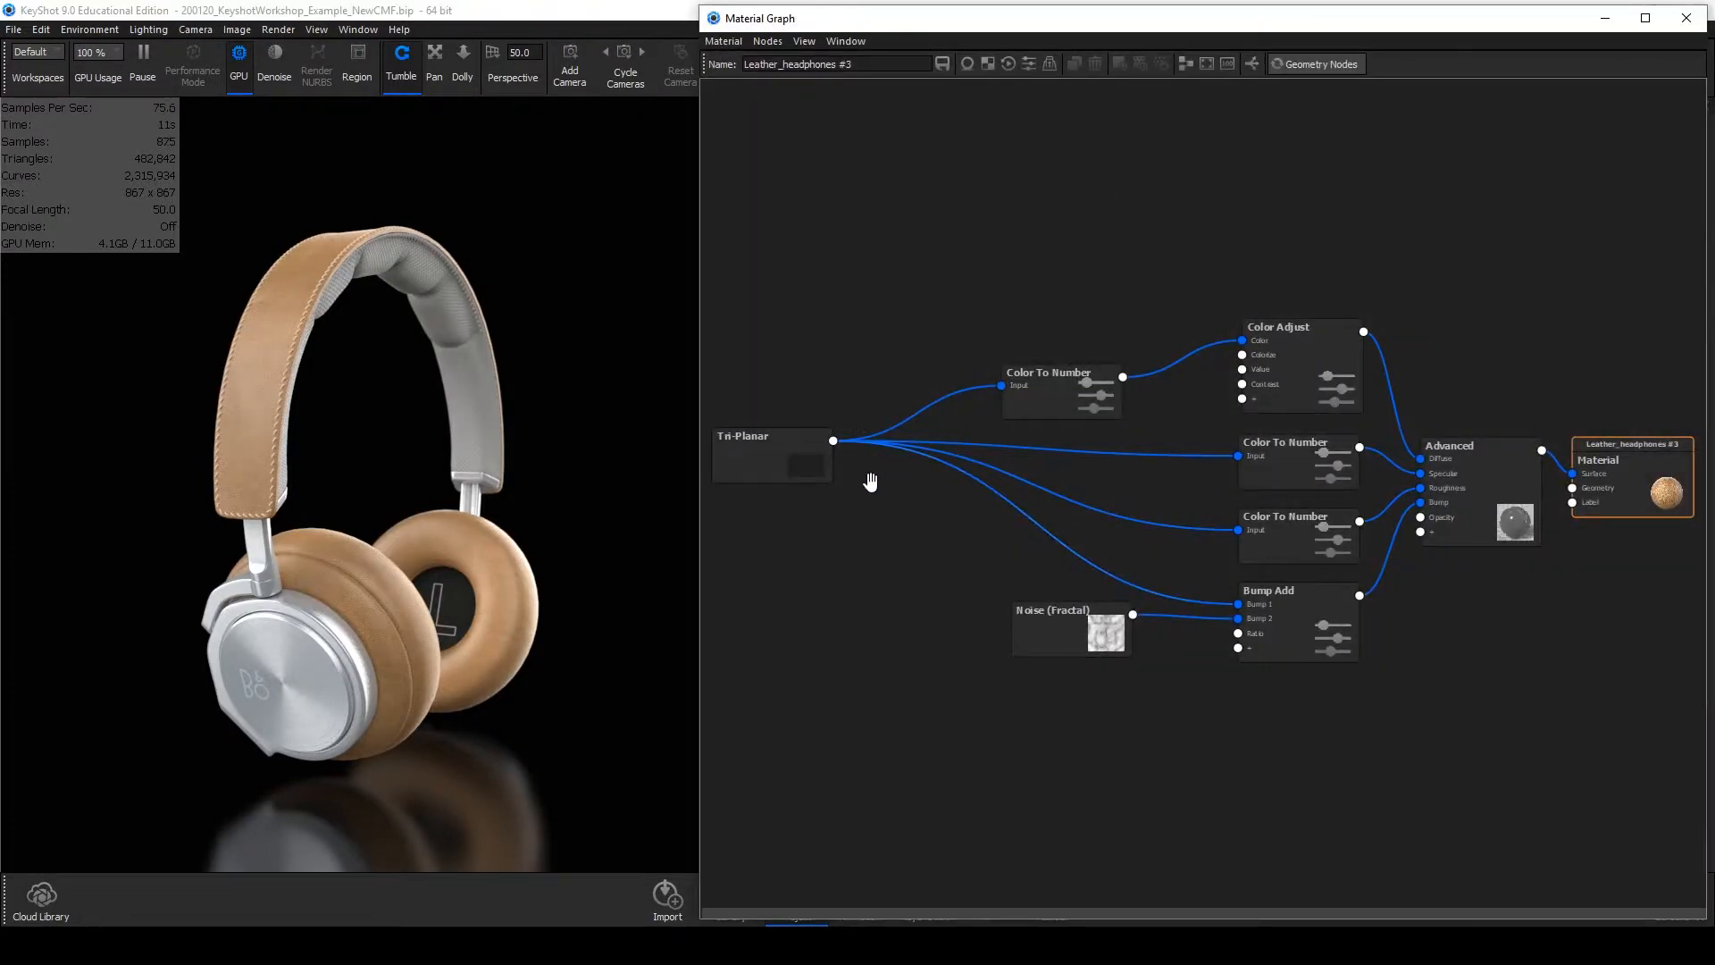
Preview the leather's Tri-Planar texture, the Color To Number node it feeds into Color Adjust, and the Color Adjust node separately on the model.
click(807, 456)
double_click(807, 457)
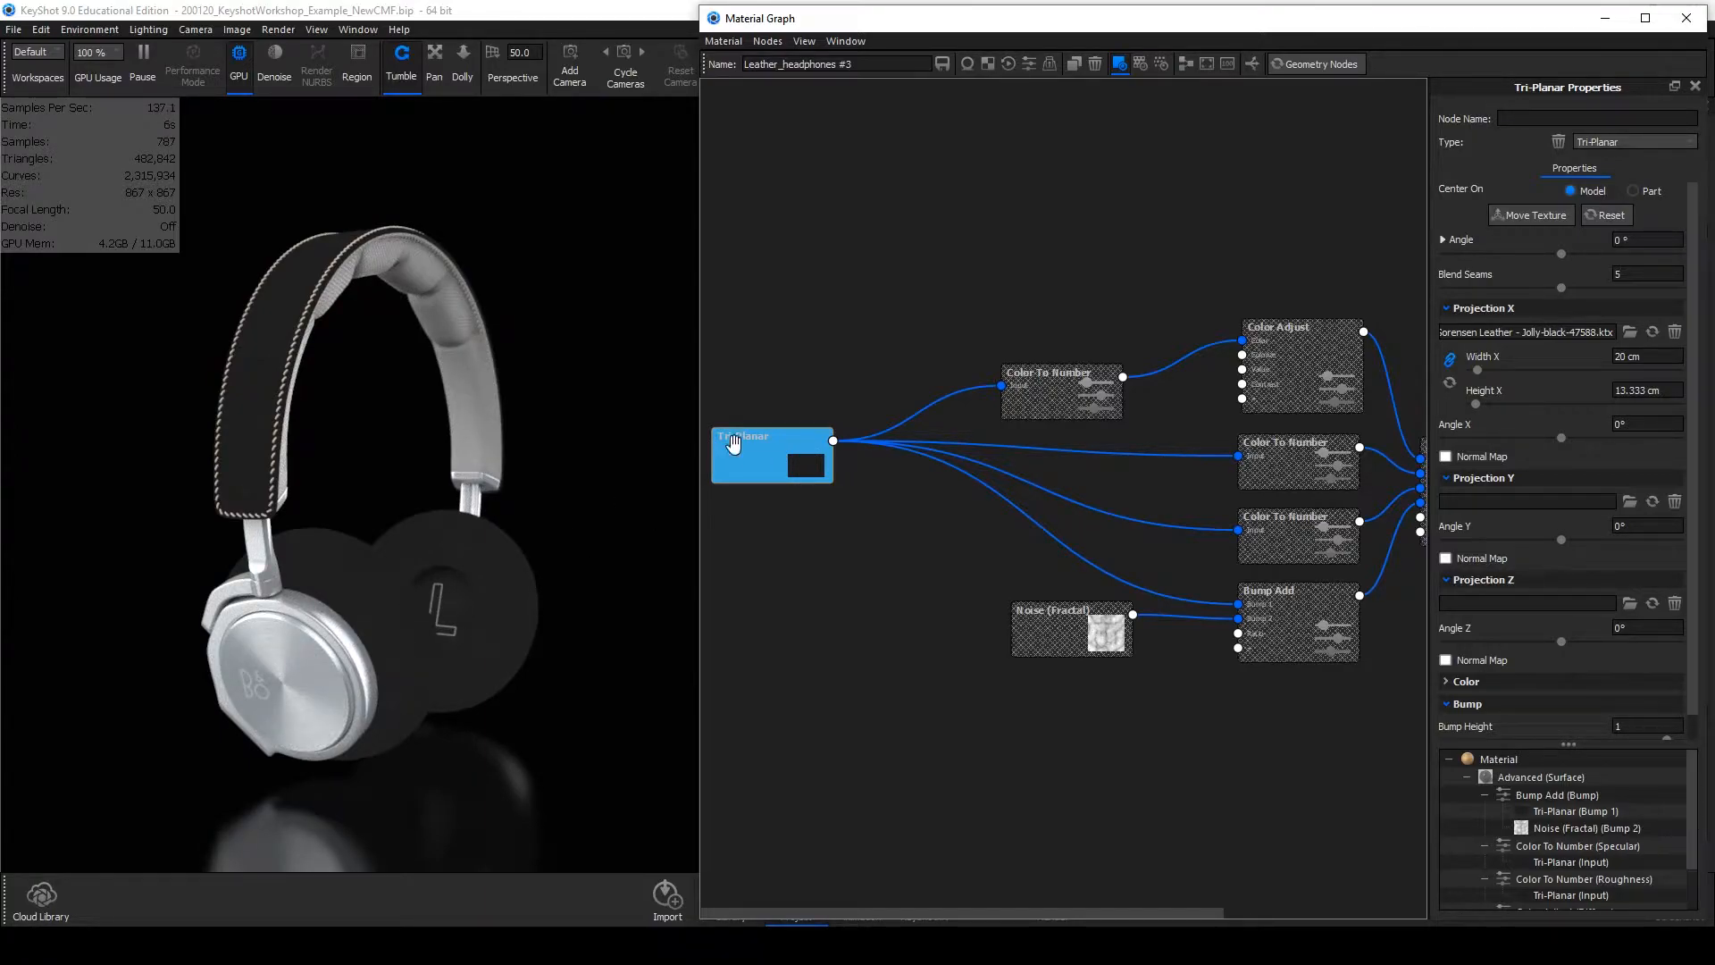
double_click(762, 471)
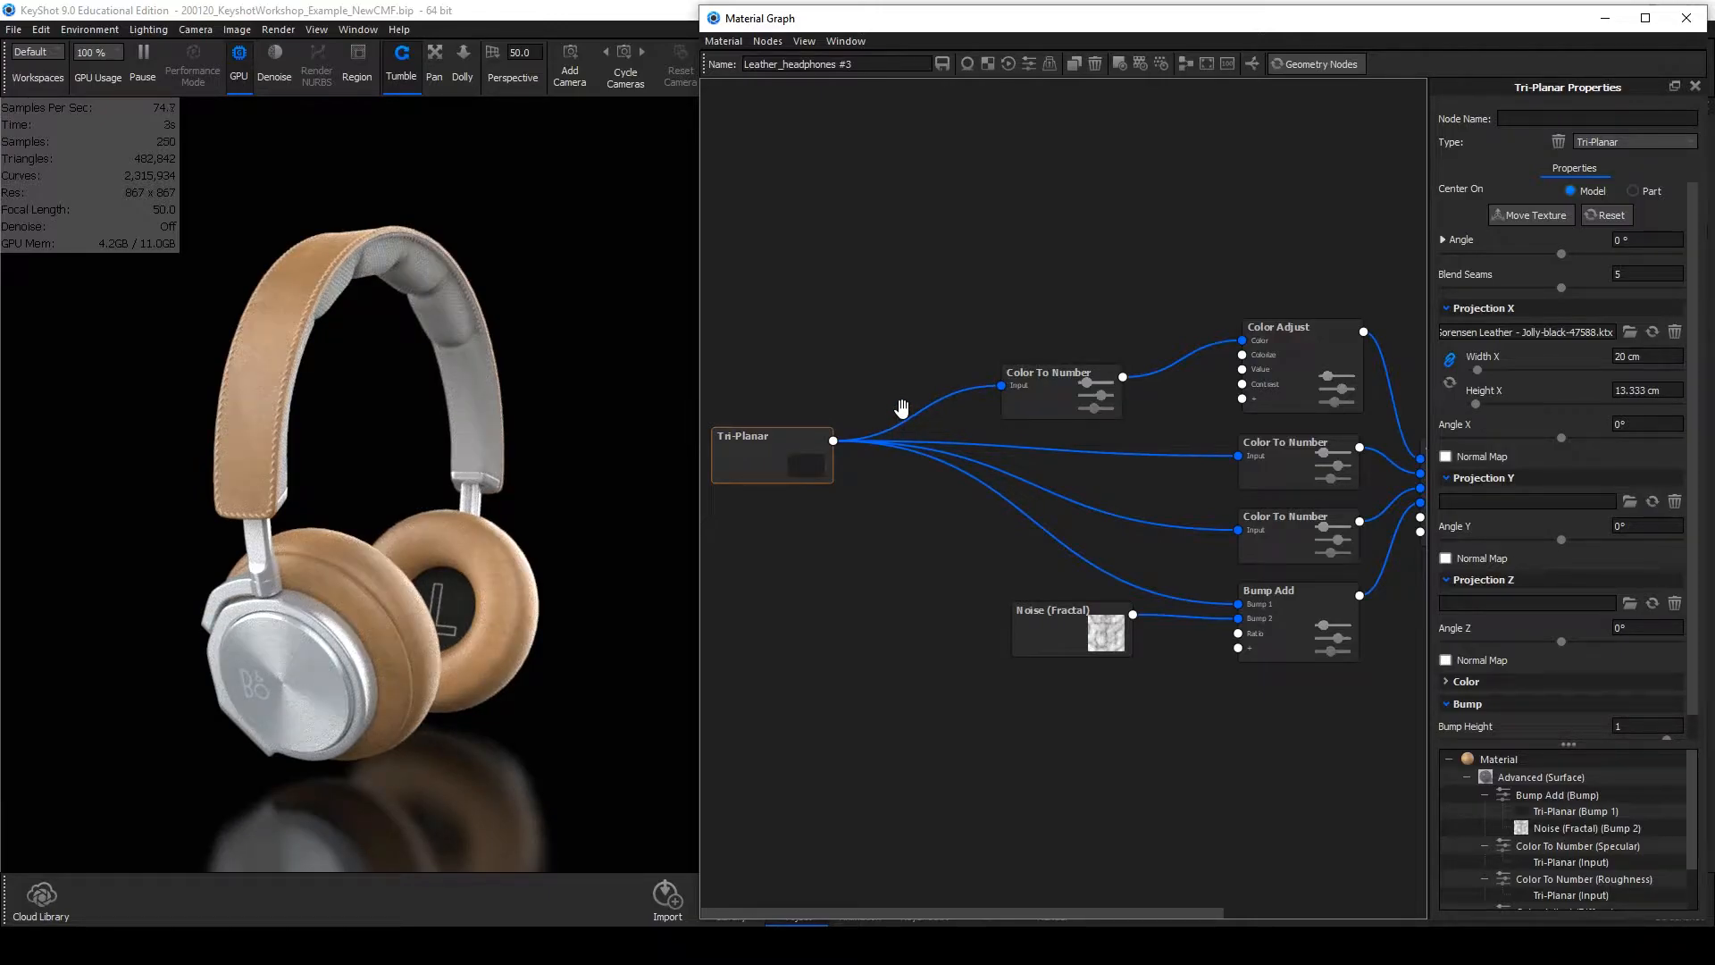
scroll(912, 585, down, 1)
scroll(804, 496, down, 1)
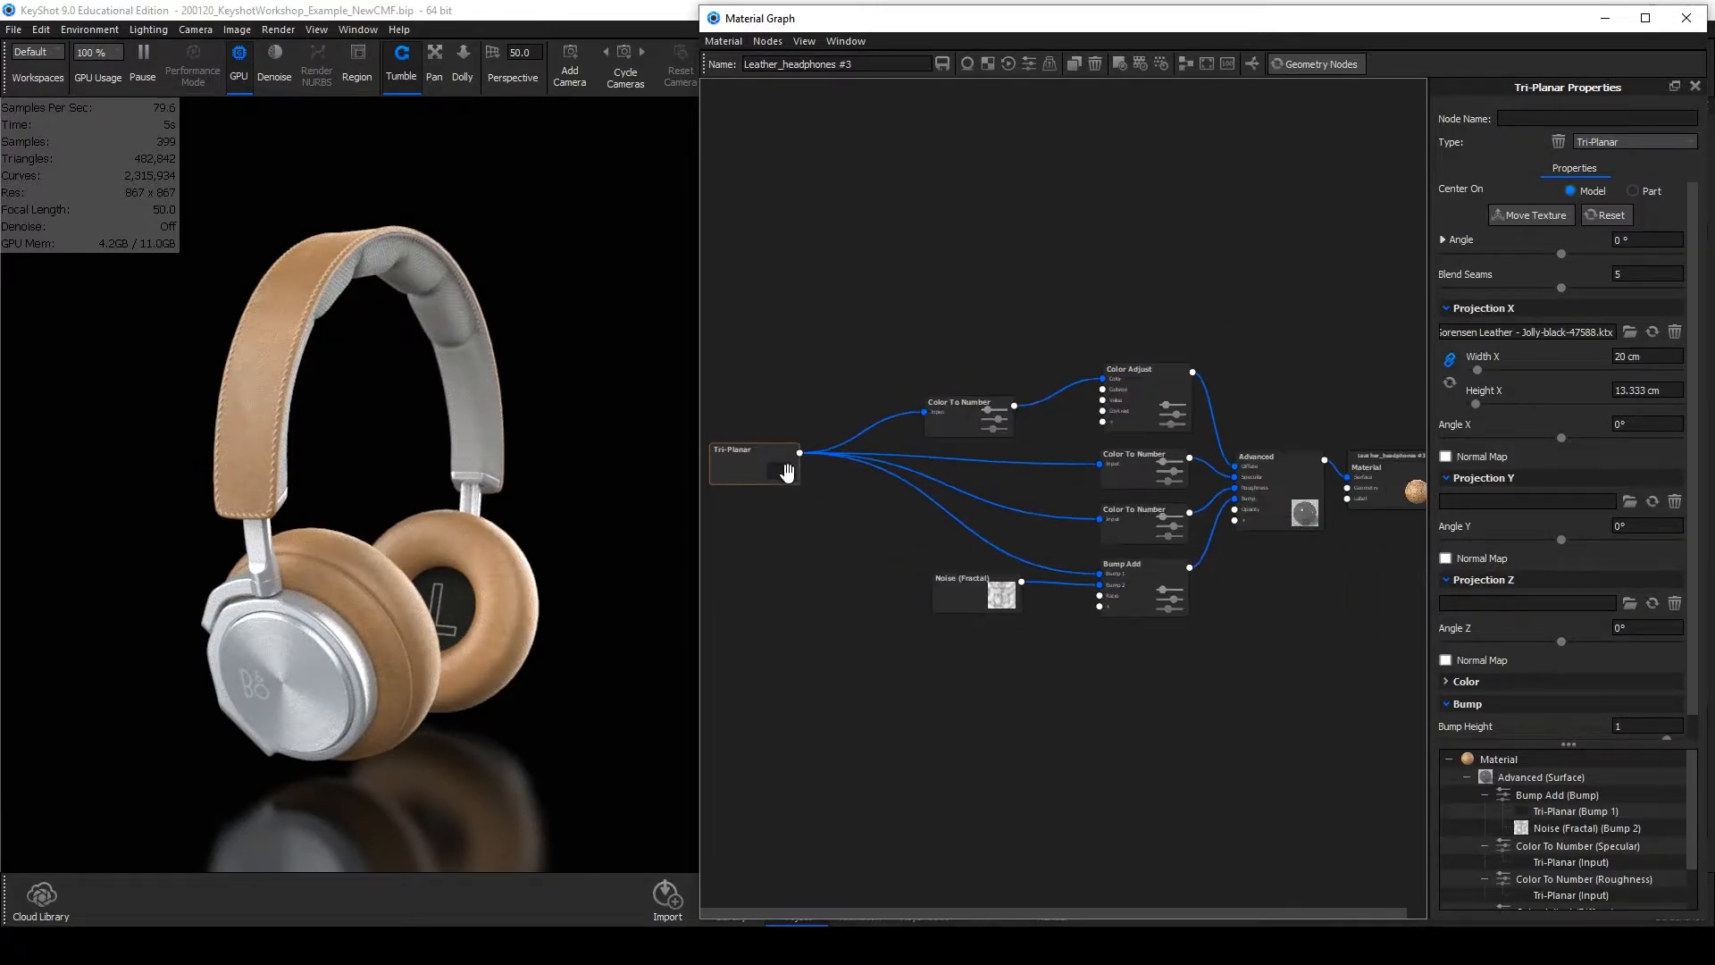
double_click(786, 472)
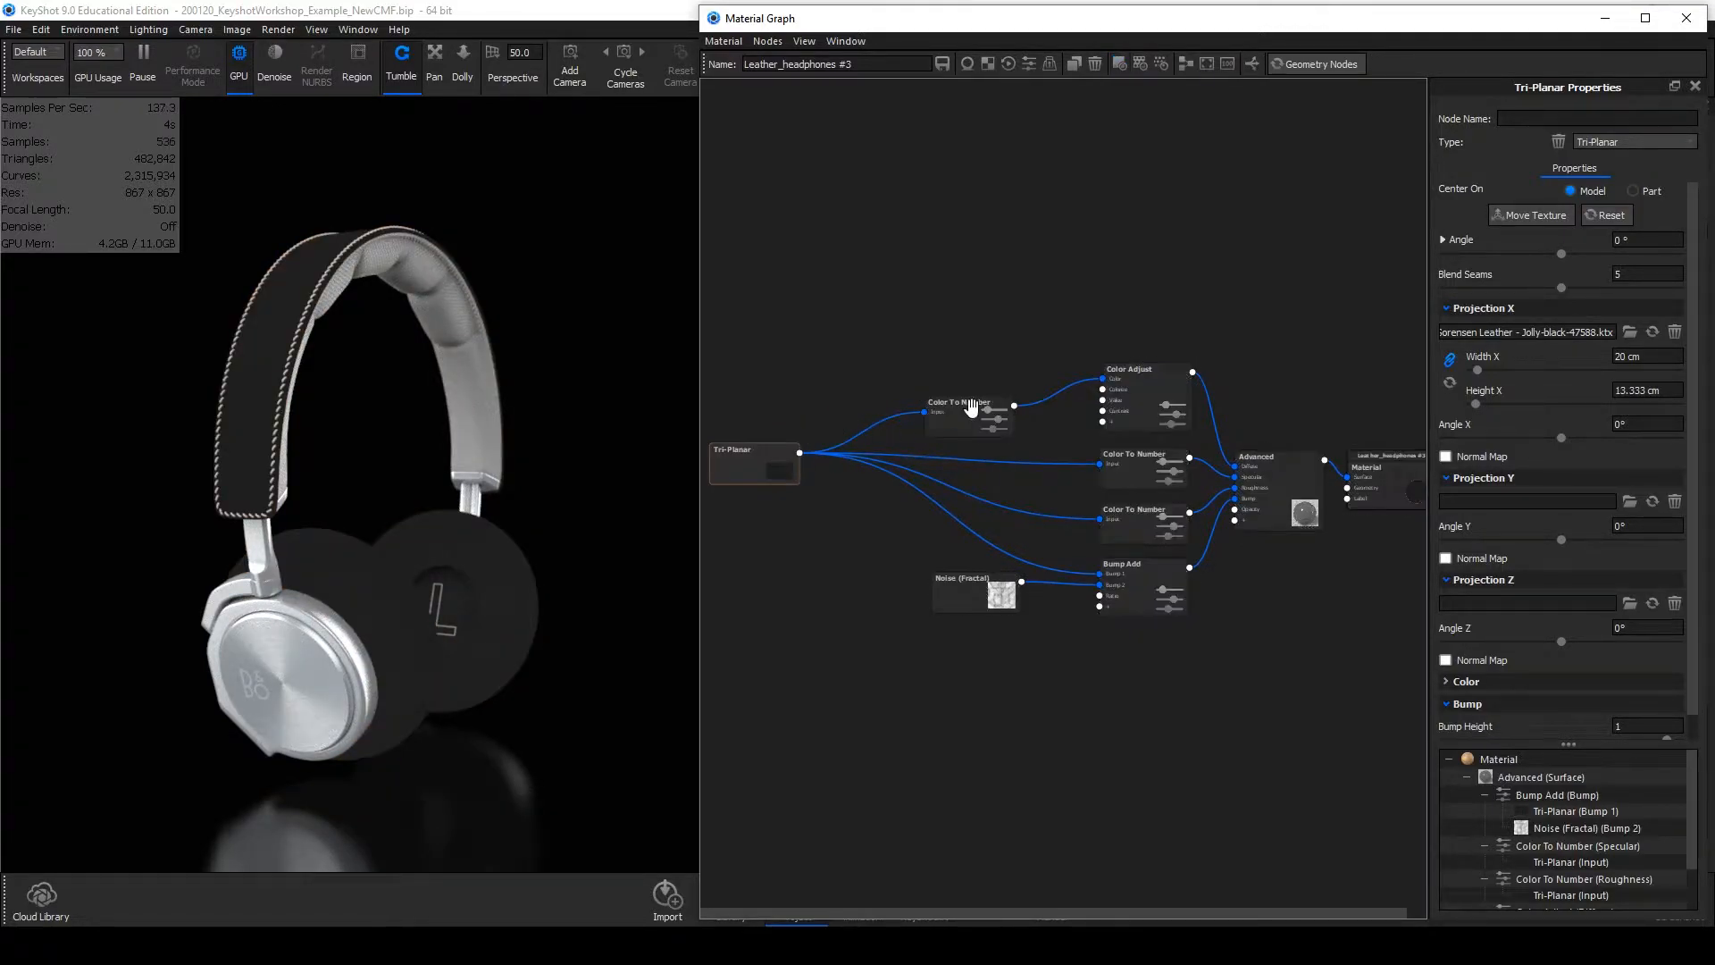
double_click(973, 411)
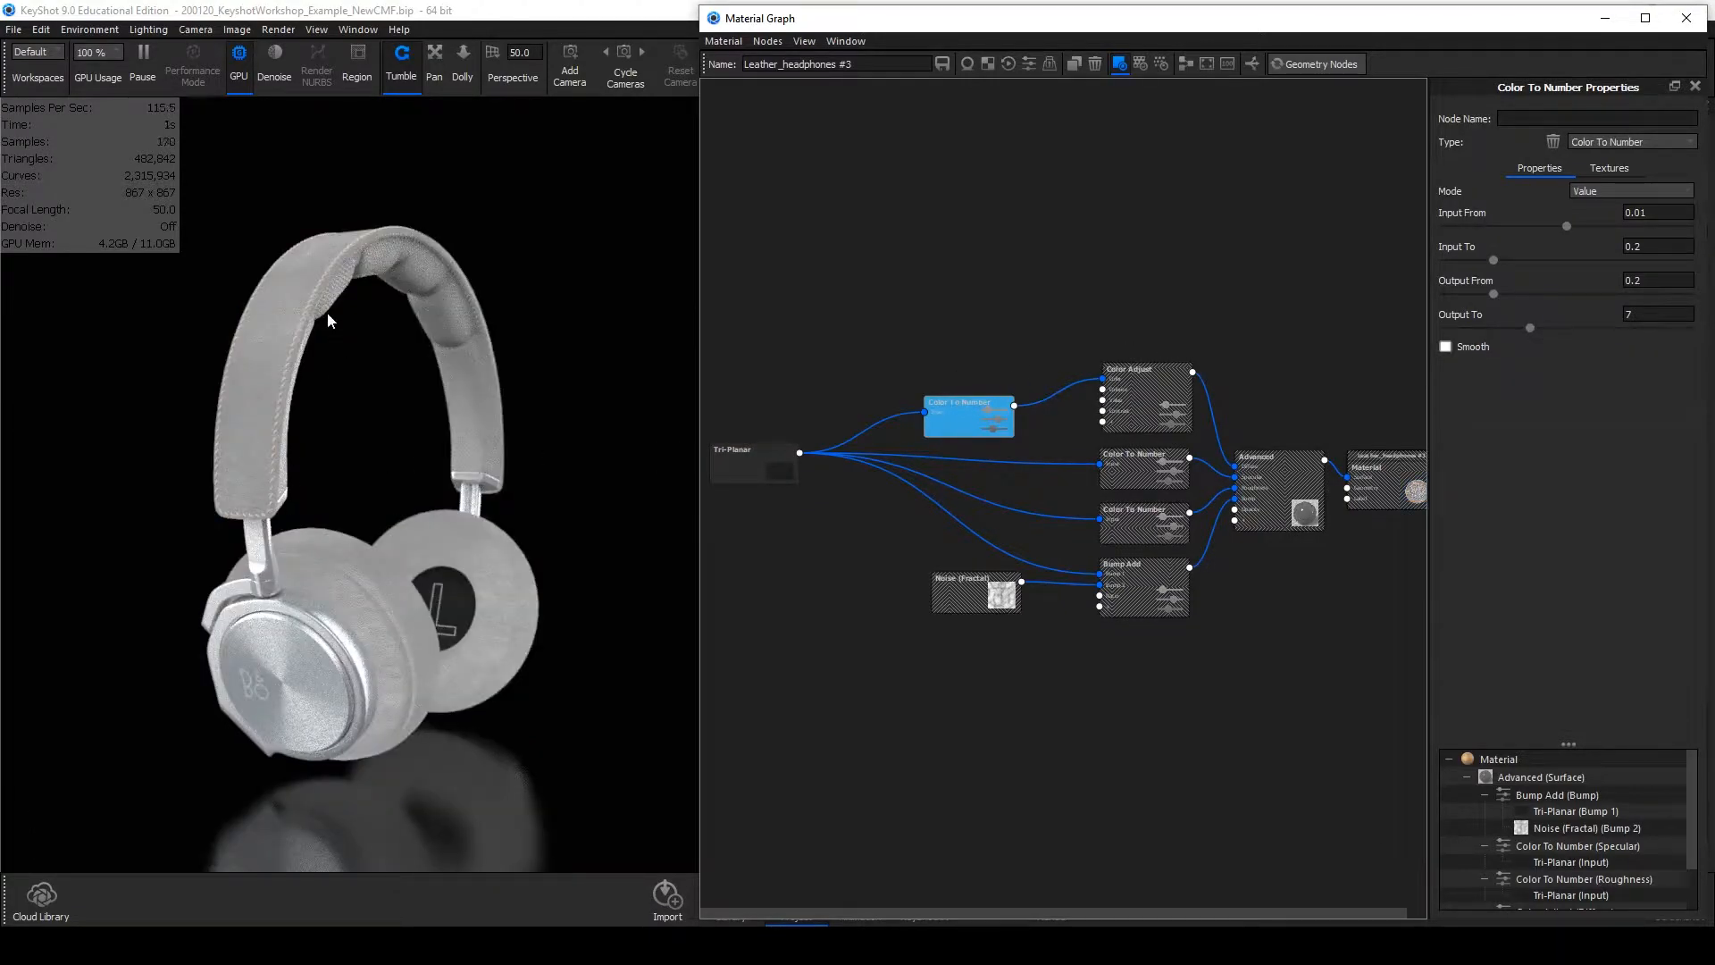
double_click(983, 413)
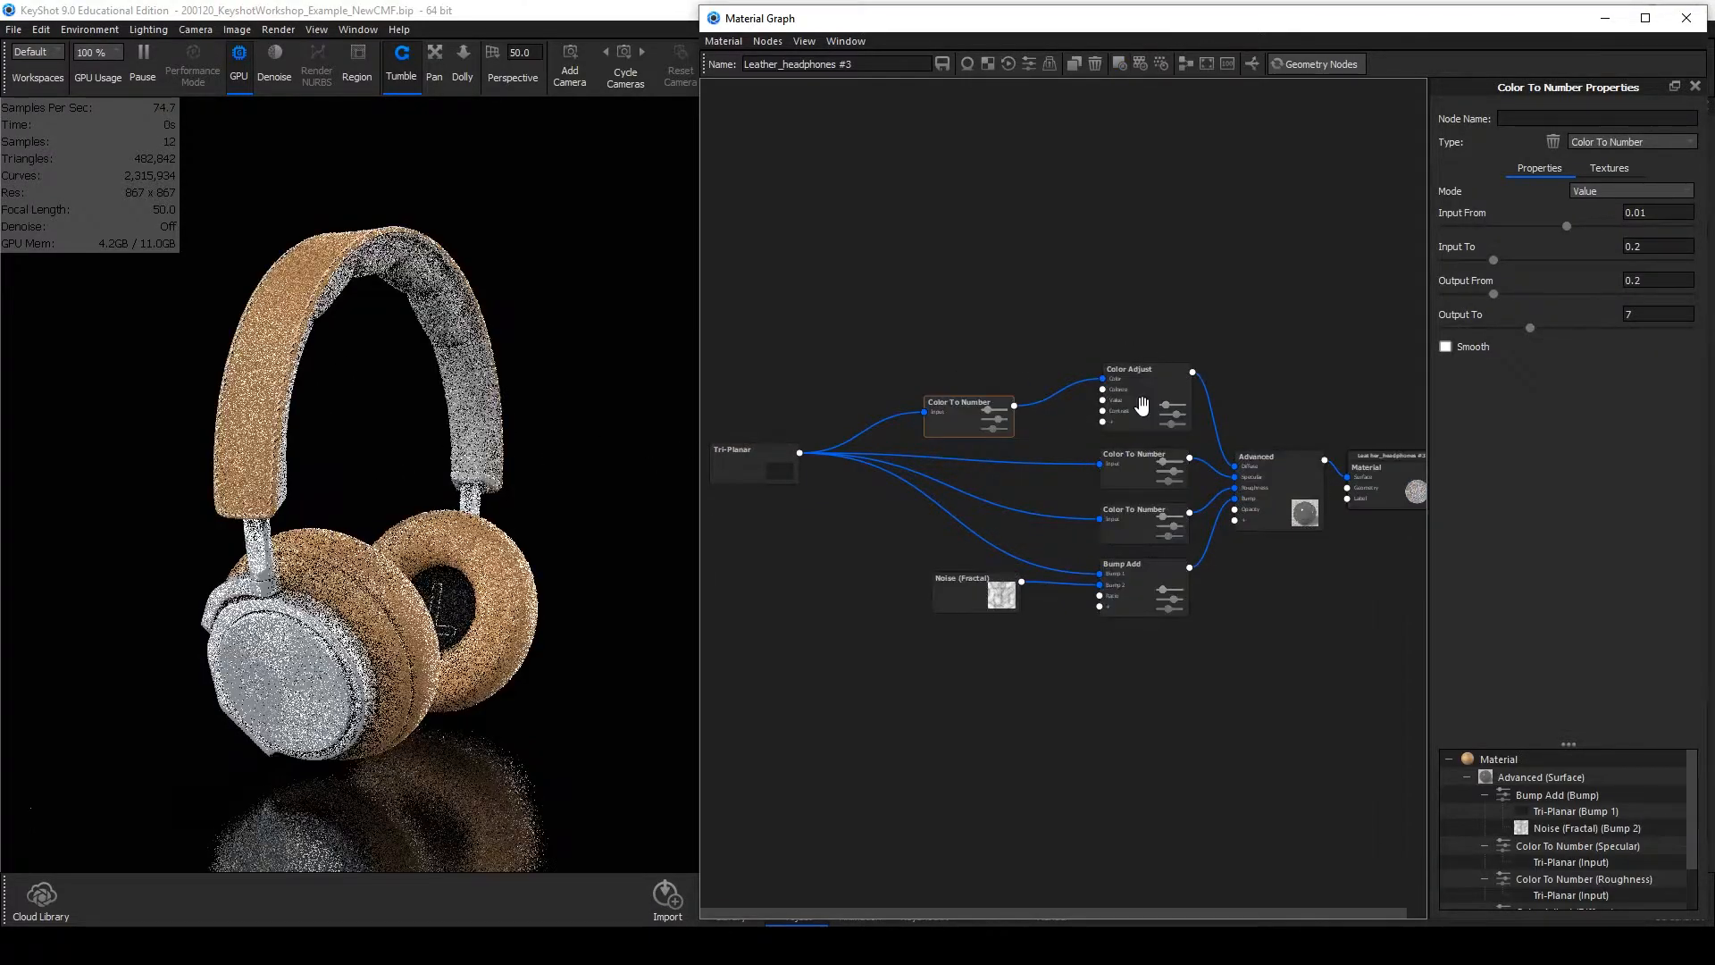
double_click(1143, 407)
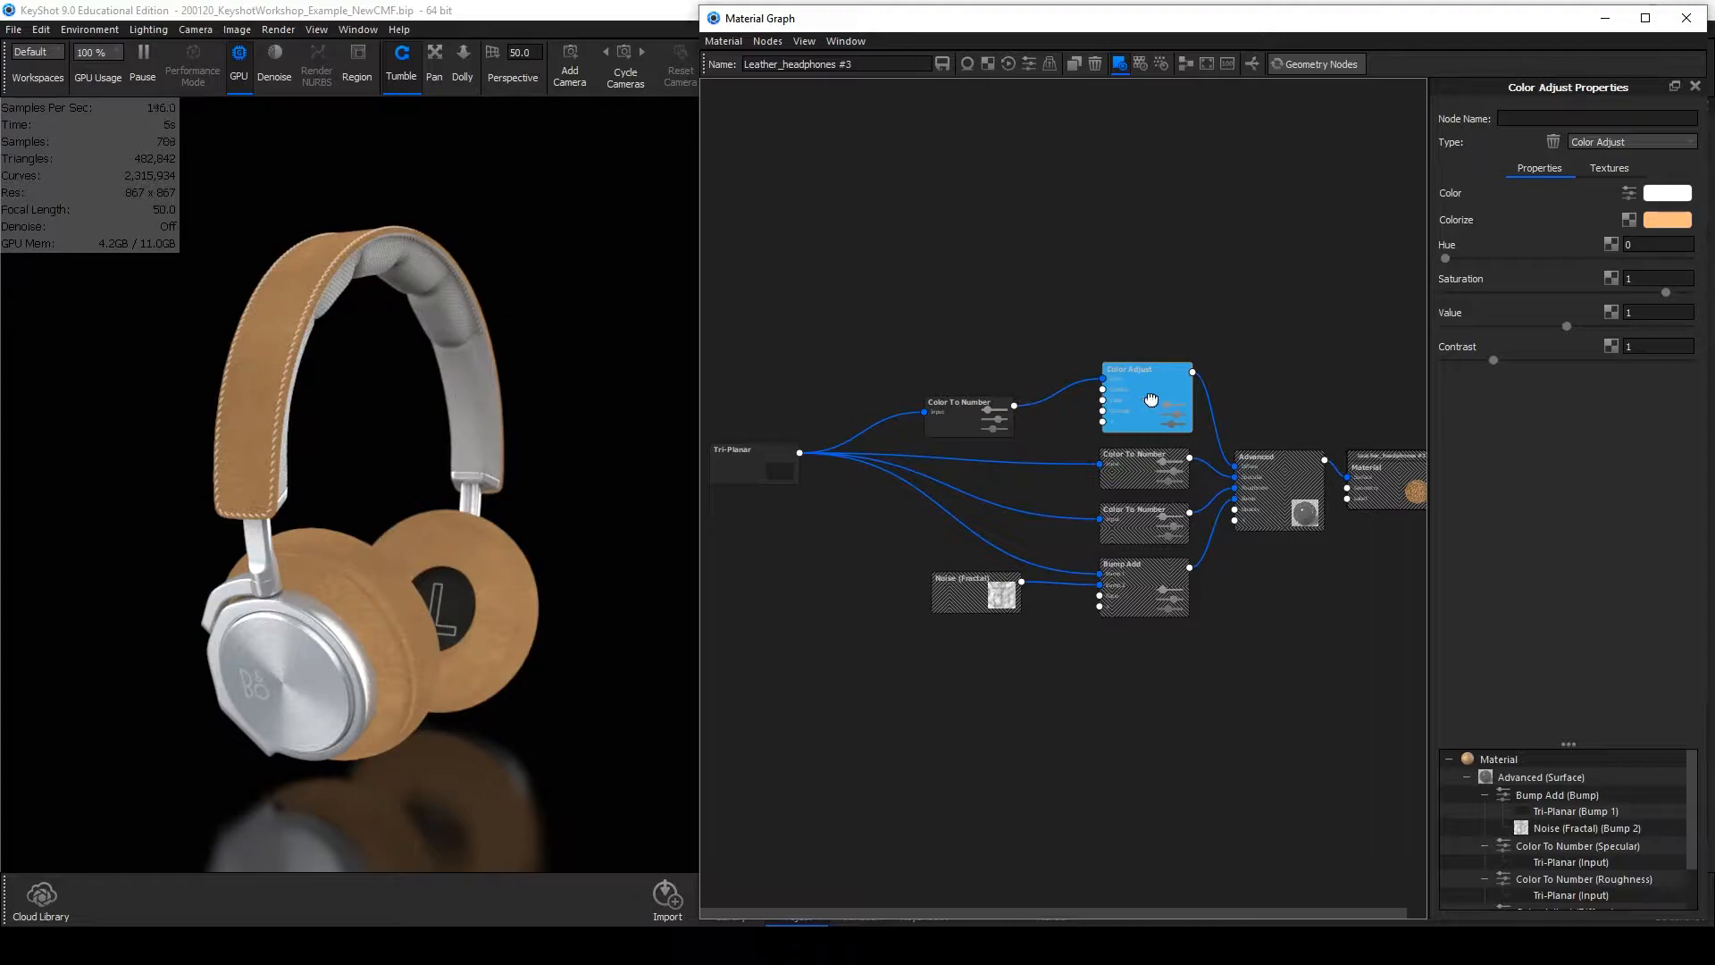
double_click(1151, 399)
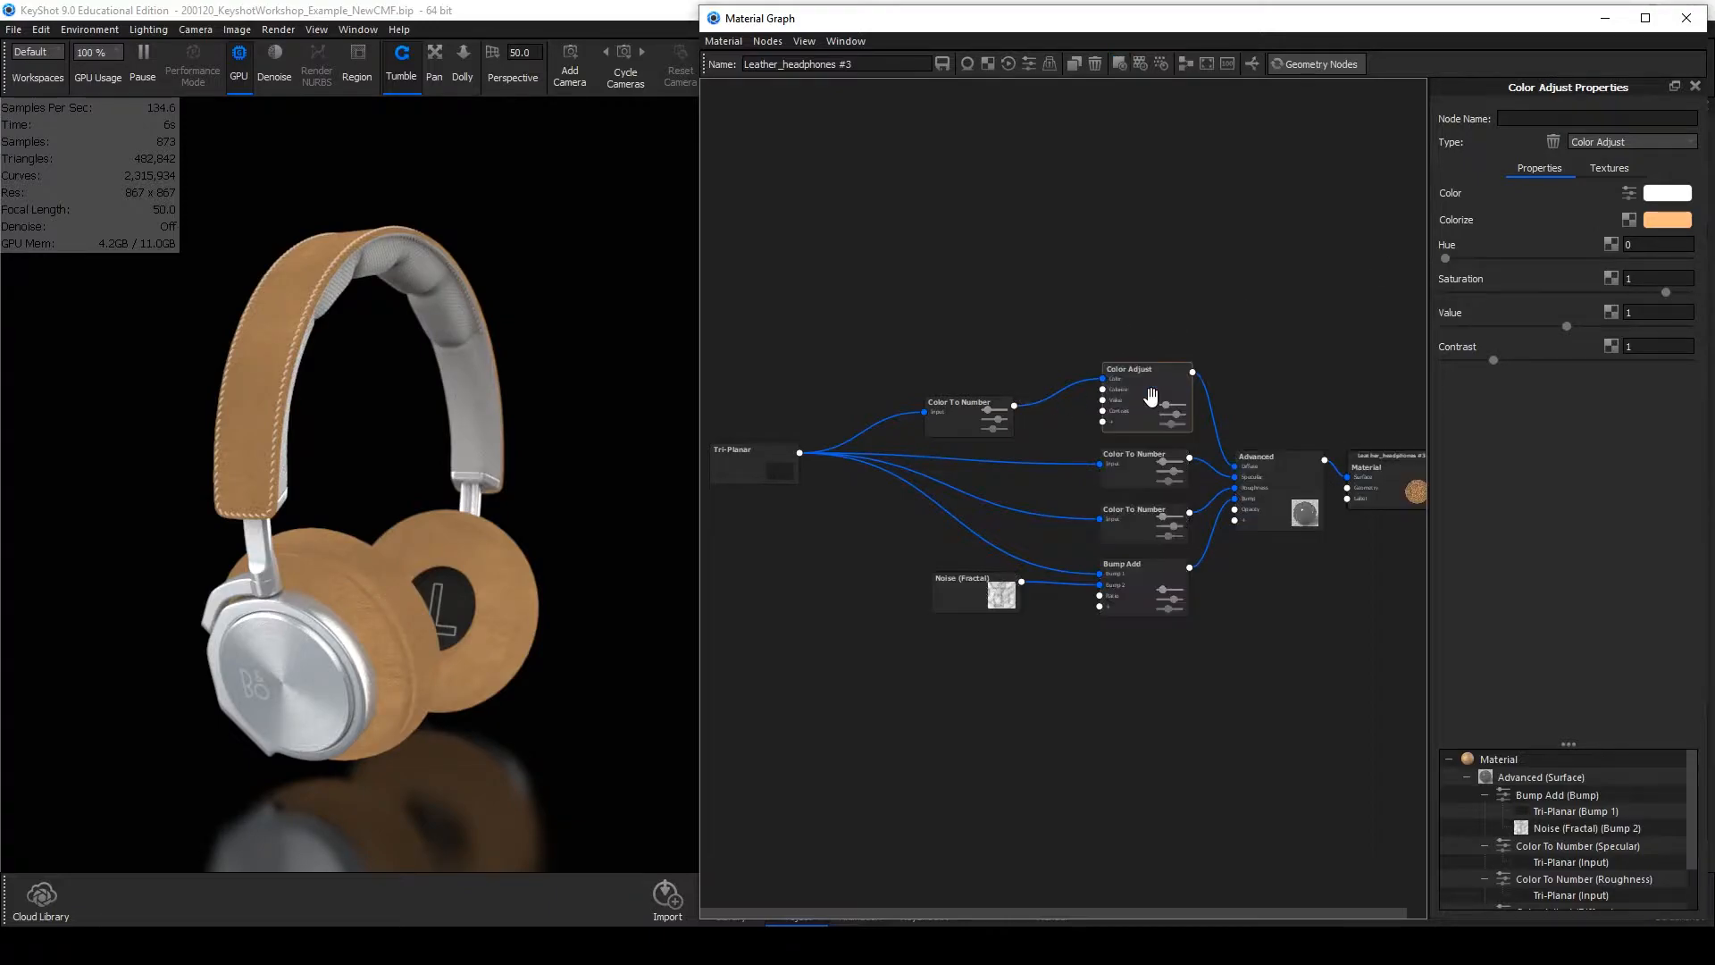
Try a blue Colorize color with hue 210° on the Color Adjust node, and cancel the change.
click(1685, 219)
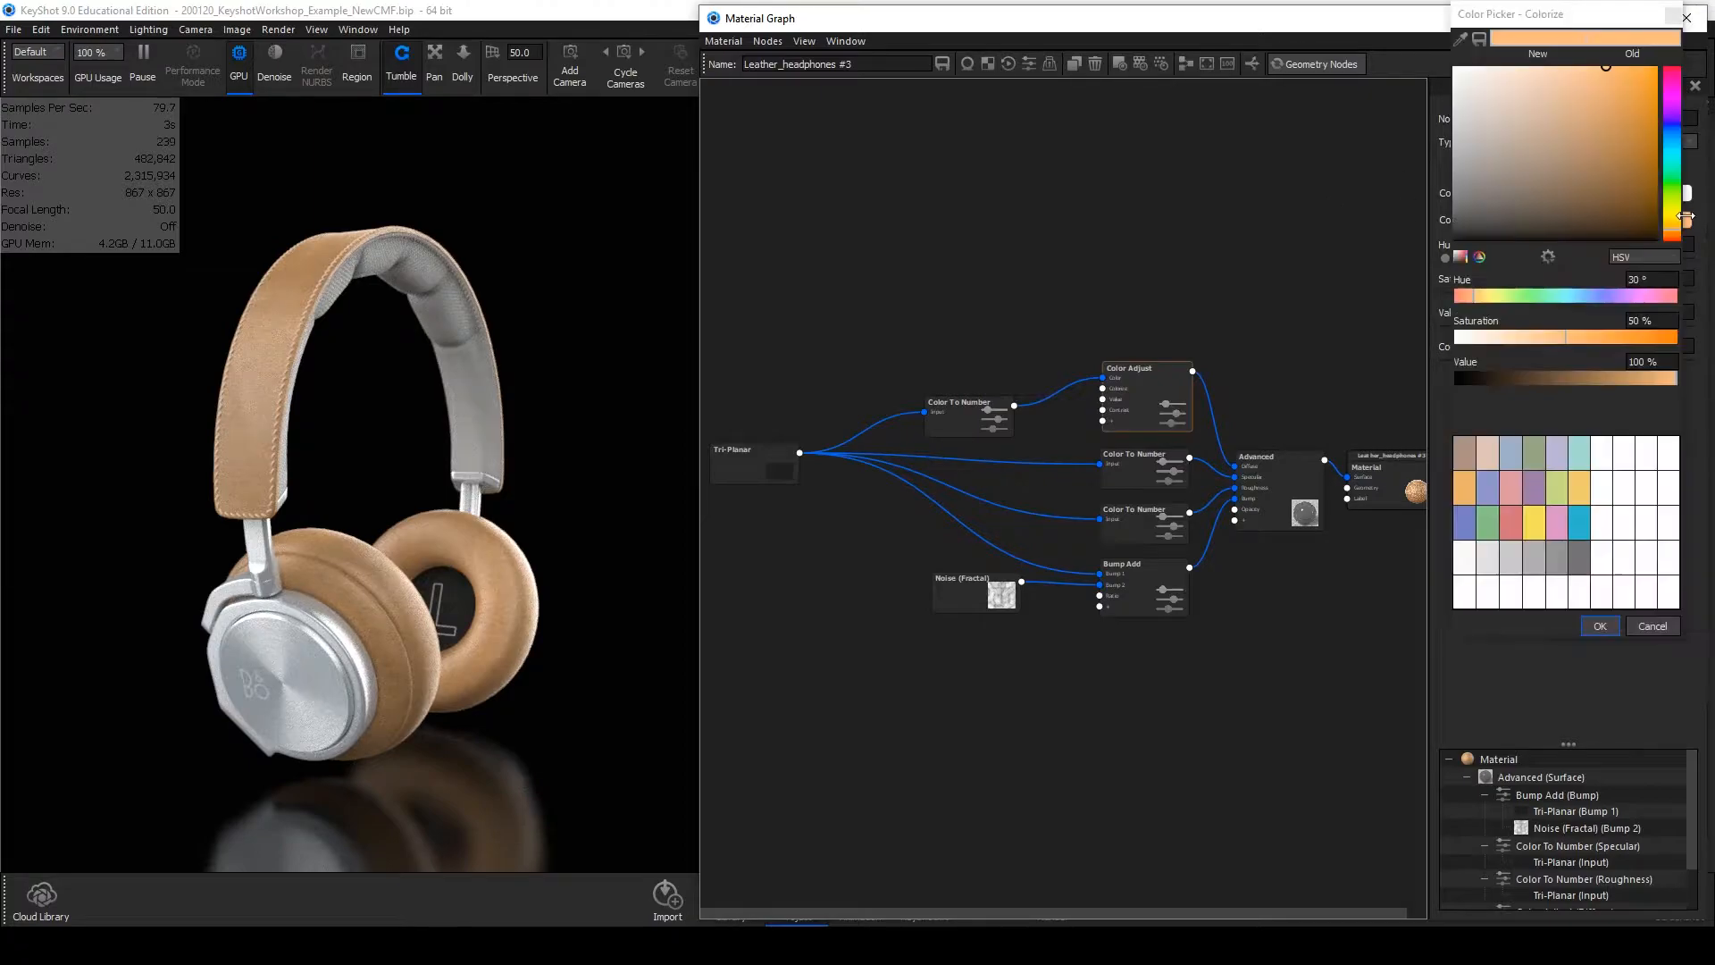
click(1587, 295)
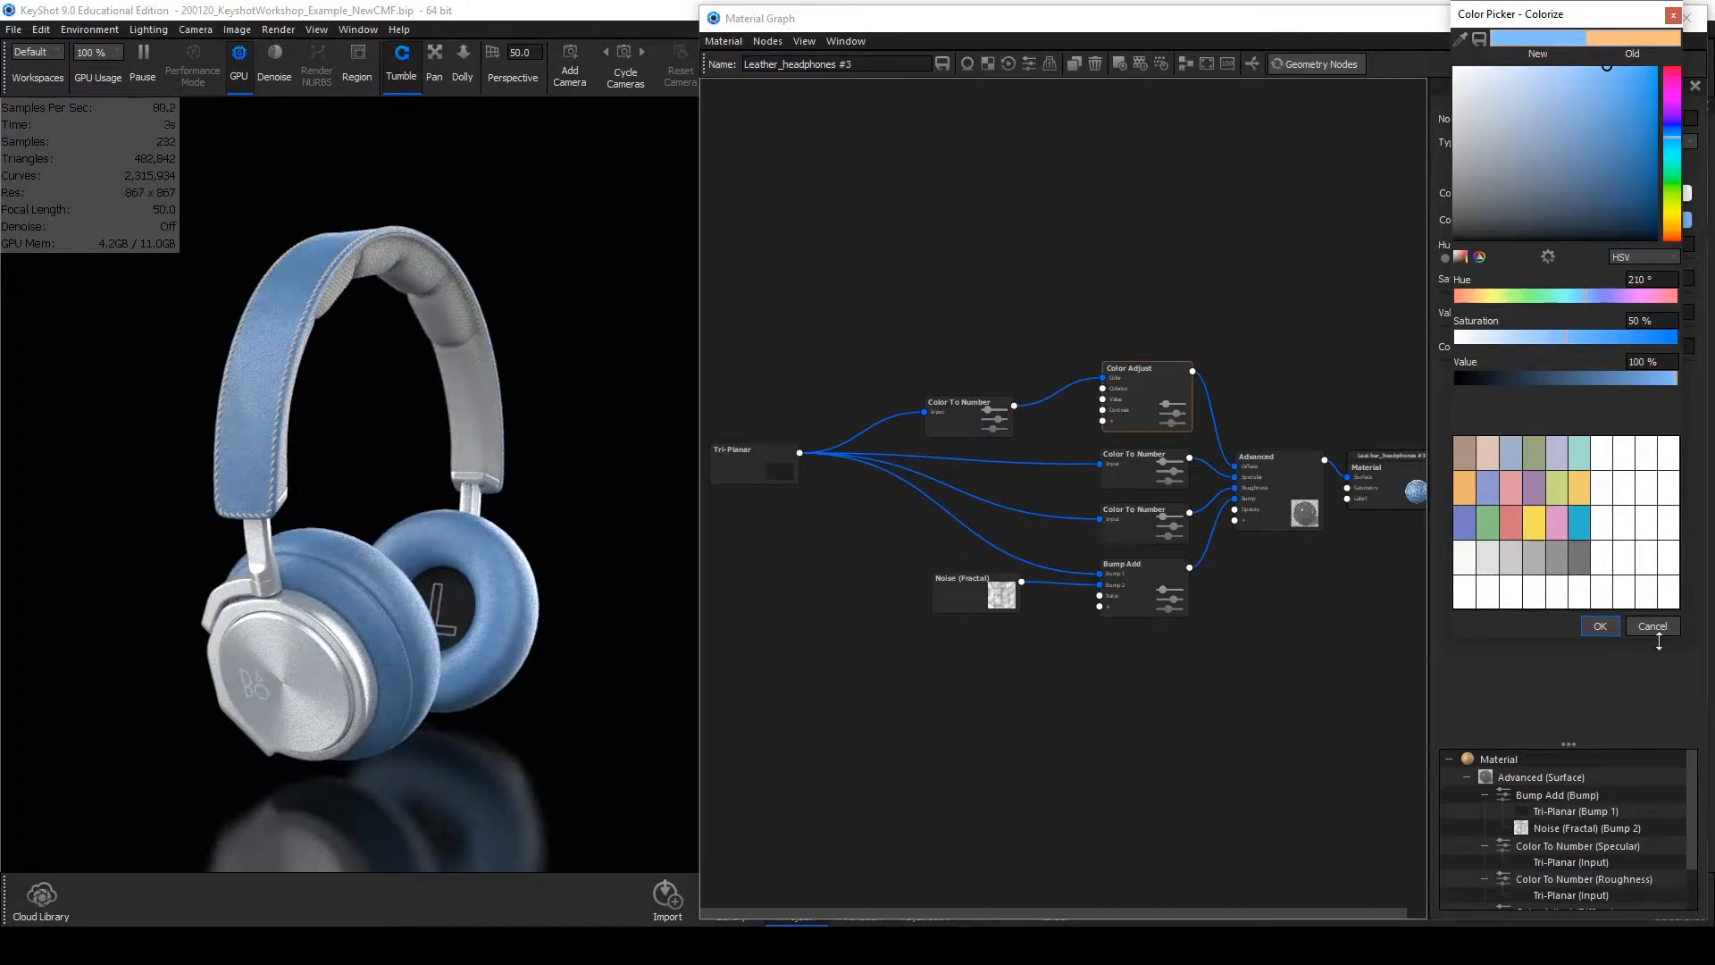
click(1665, 627)
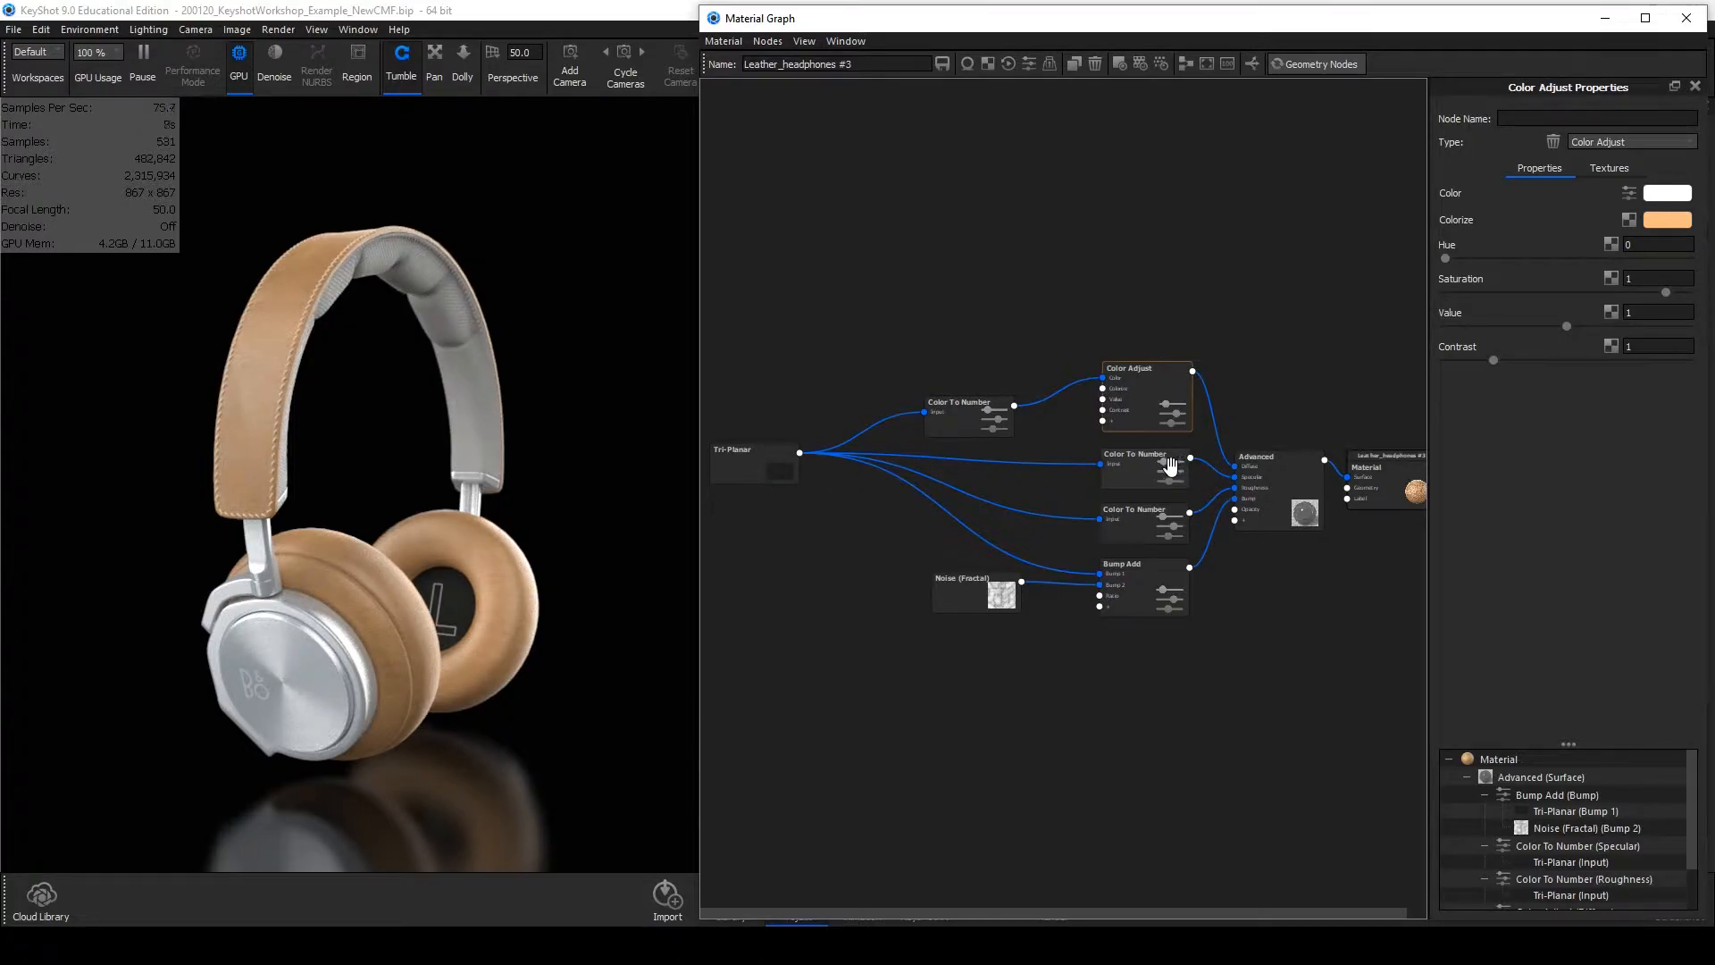
Preview the two Color To Number nodes driving the leather's Specular and Roughness, one at a time on the model.
click(1170, 466)
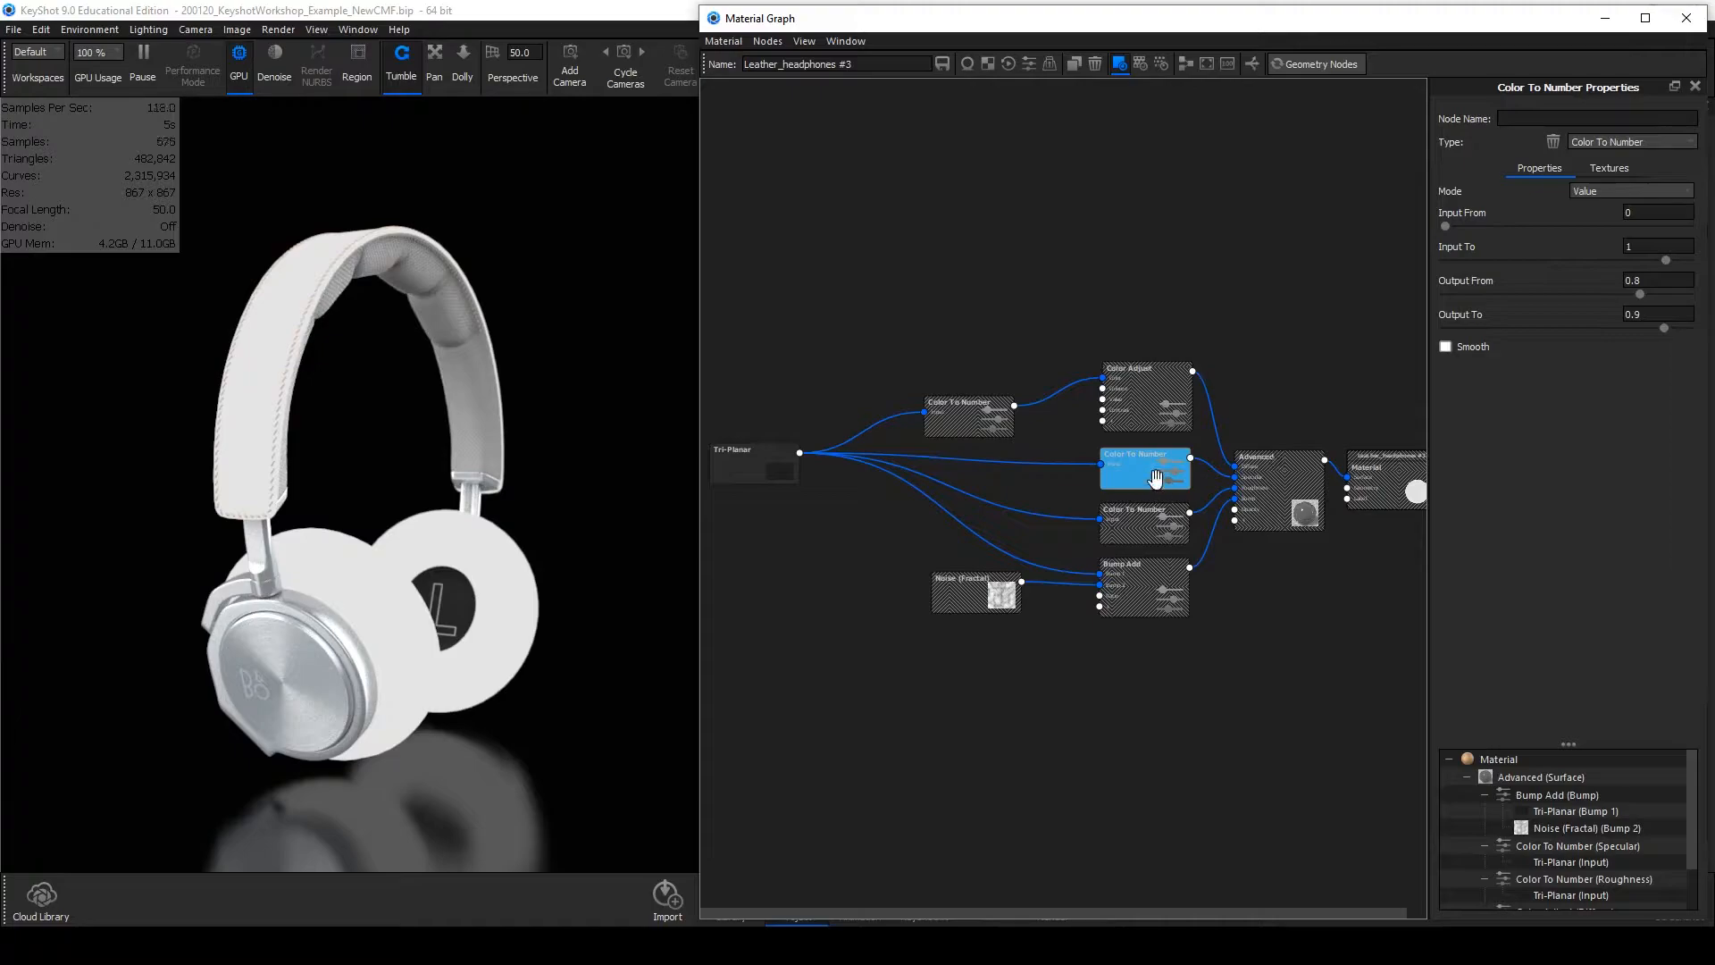
click(1157, 491)
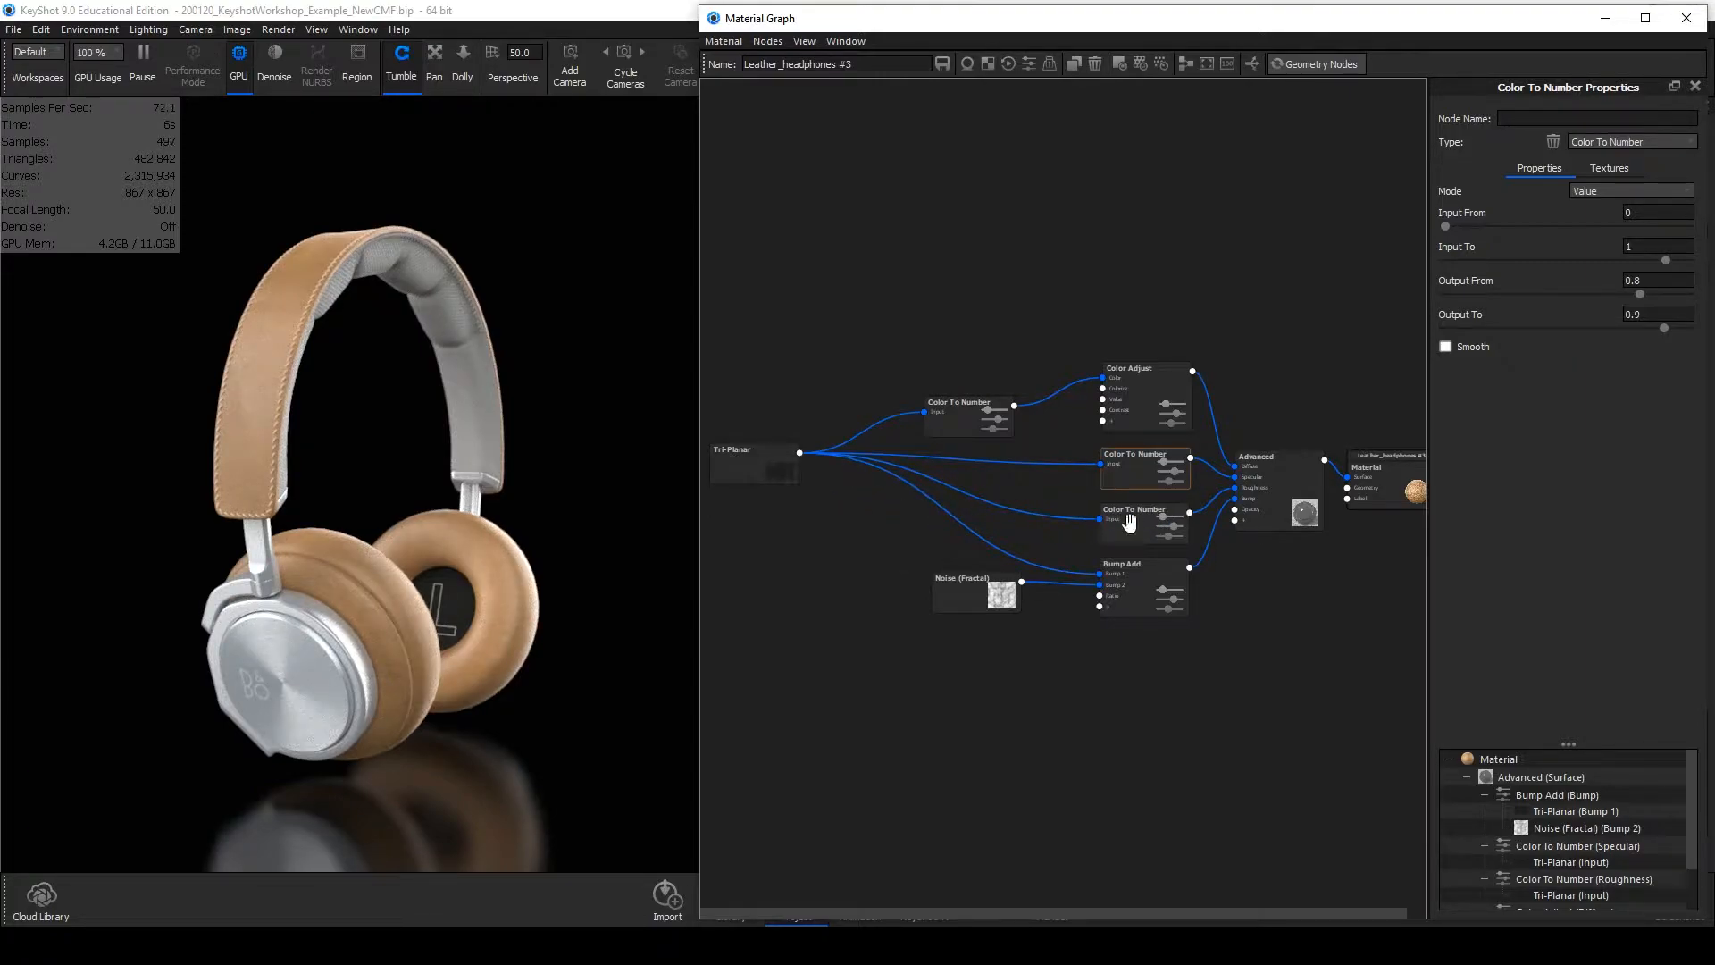
click(1171, 521)
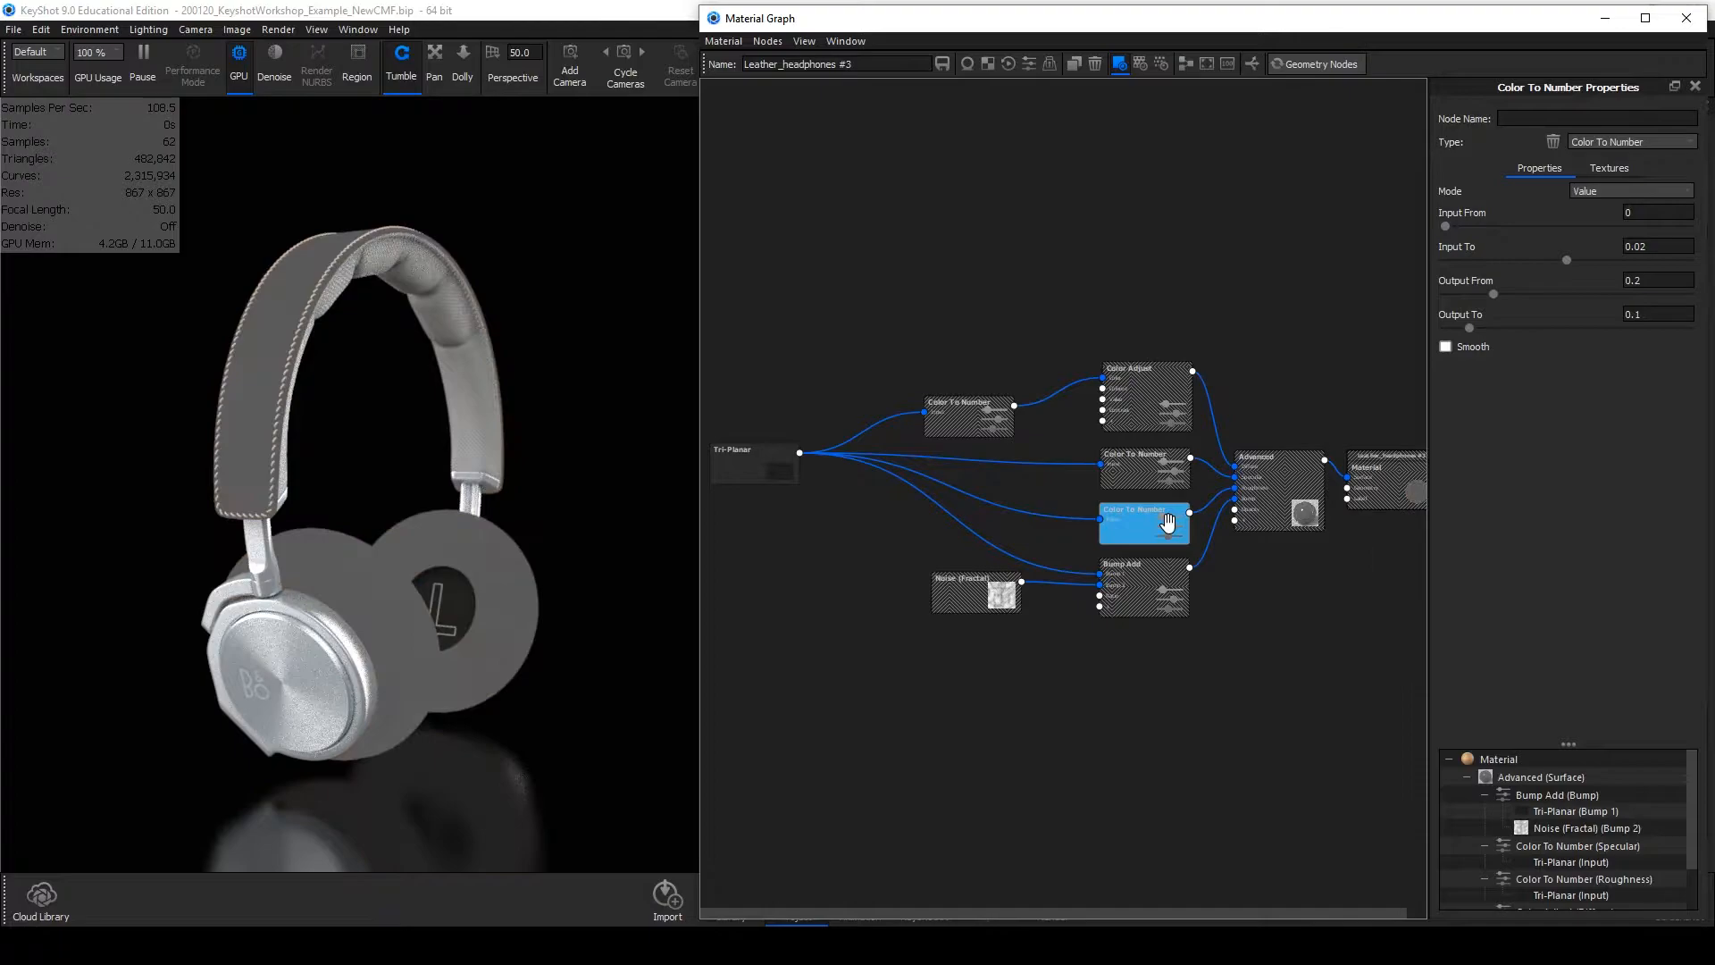
click(1153, 524)
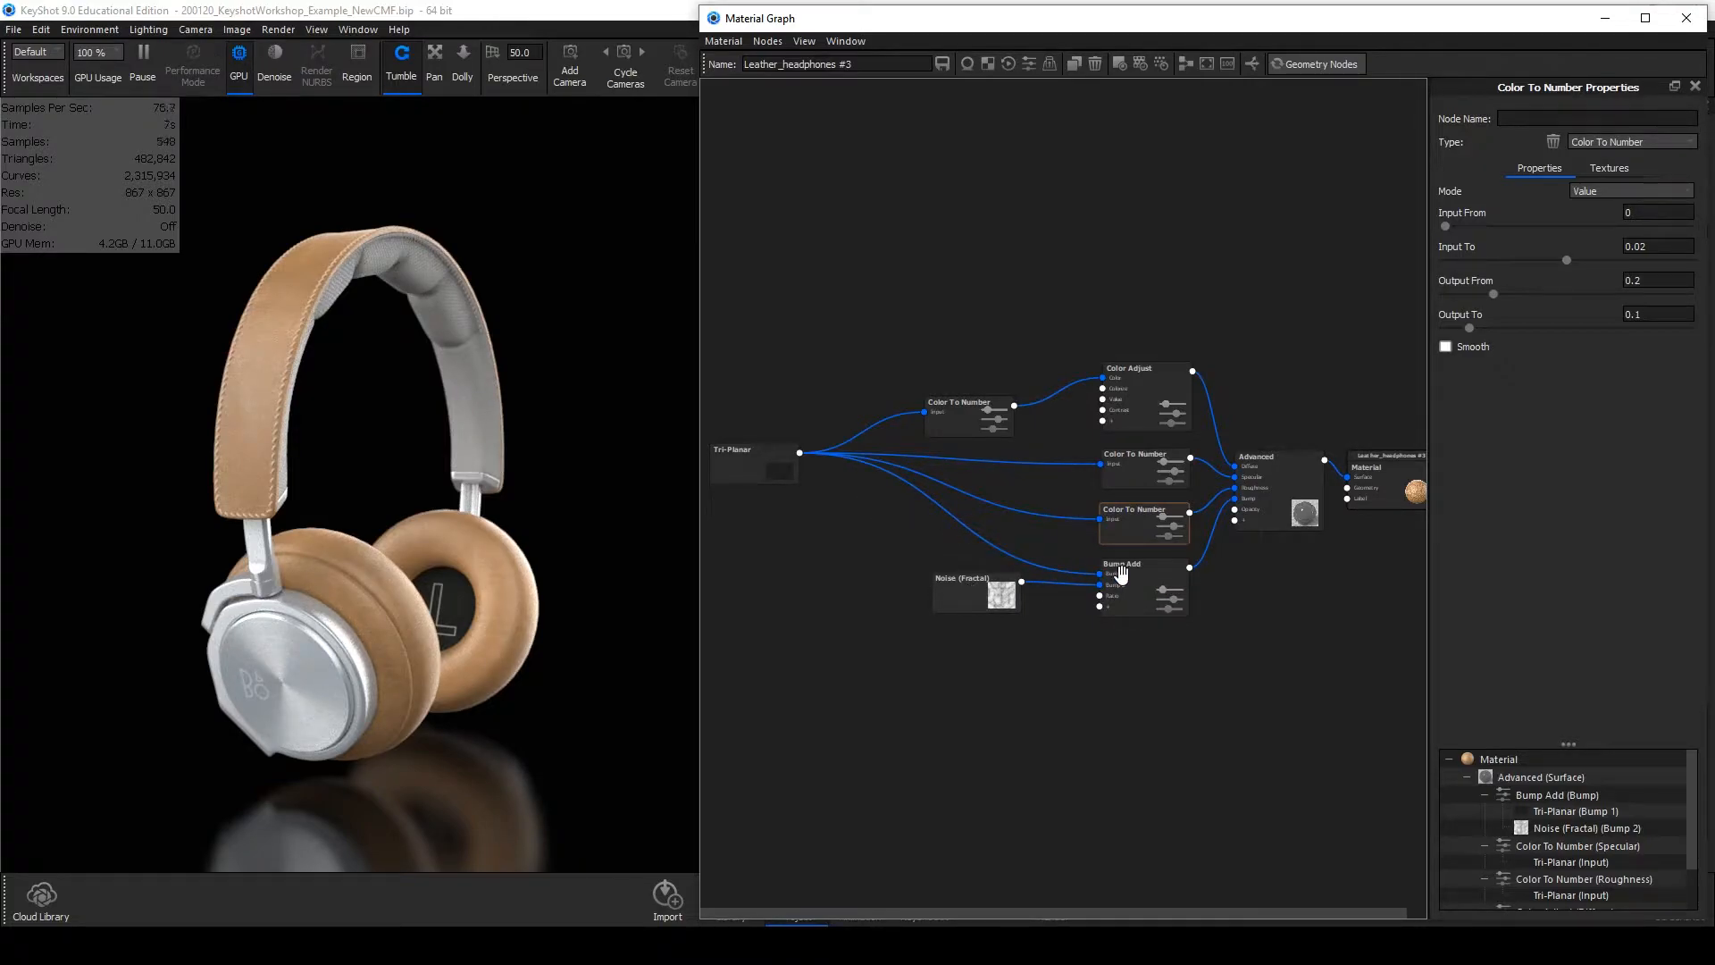
Examine the settings of the Bump Add and Noise (Fractal) nodes, preview the fractal noise on the model, and close the material graph.
click(1143, 604)
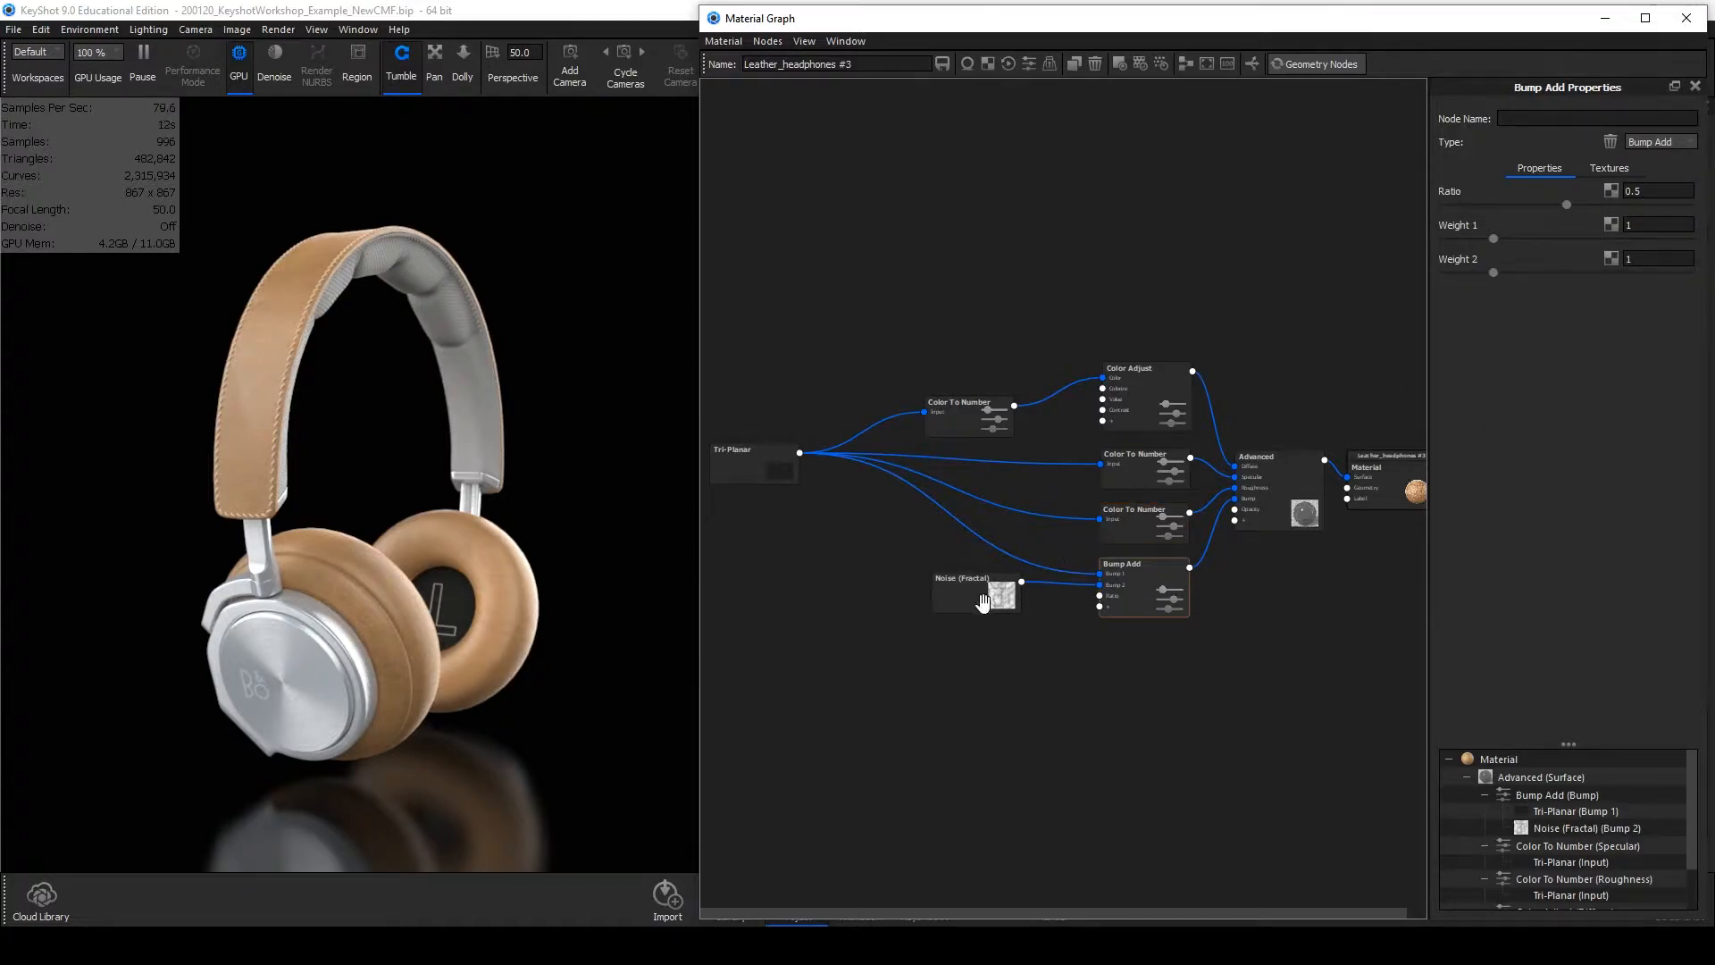
click(951, 595)
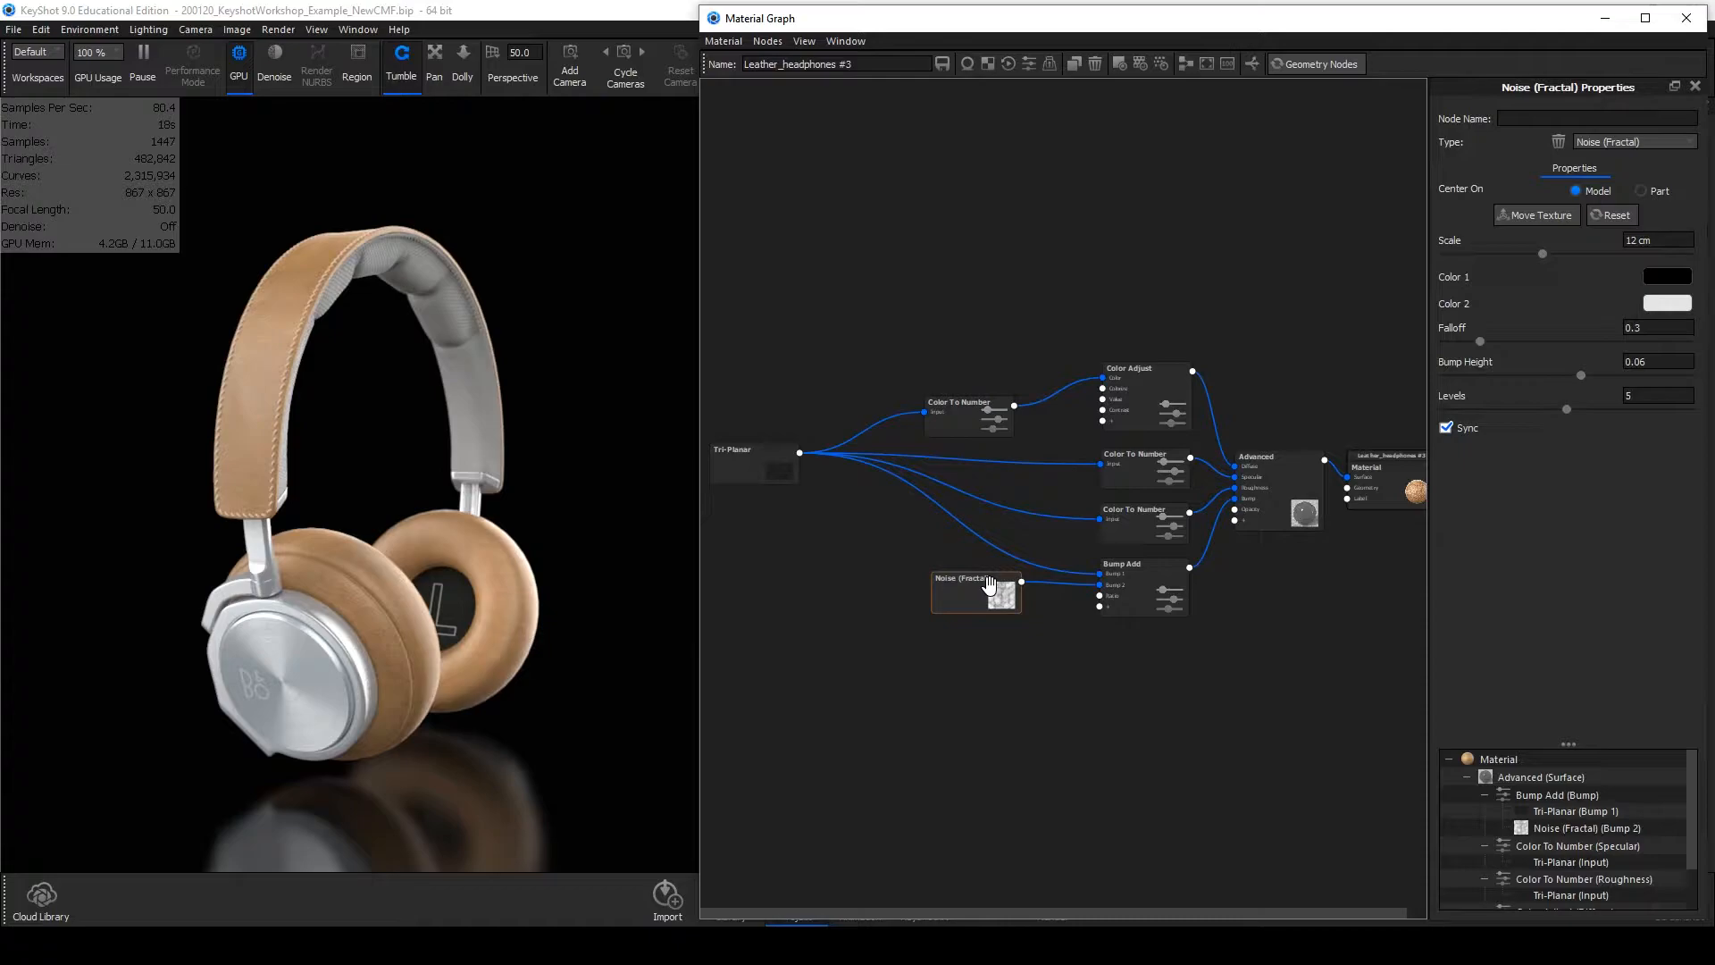
click(1164, 592)
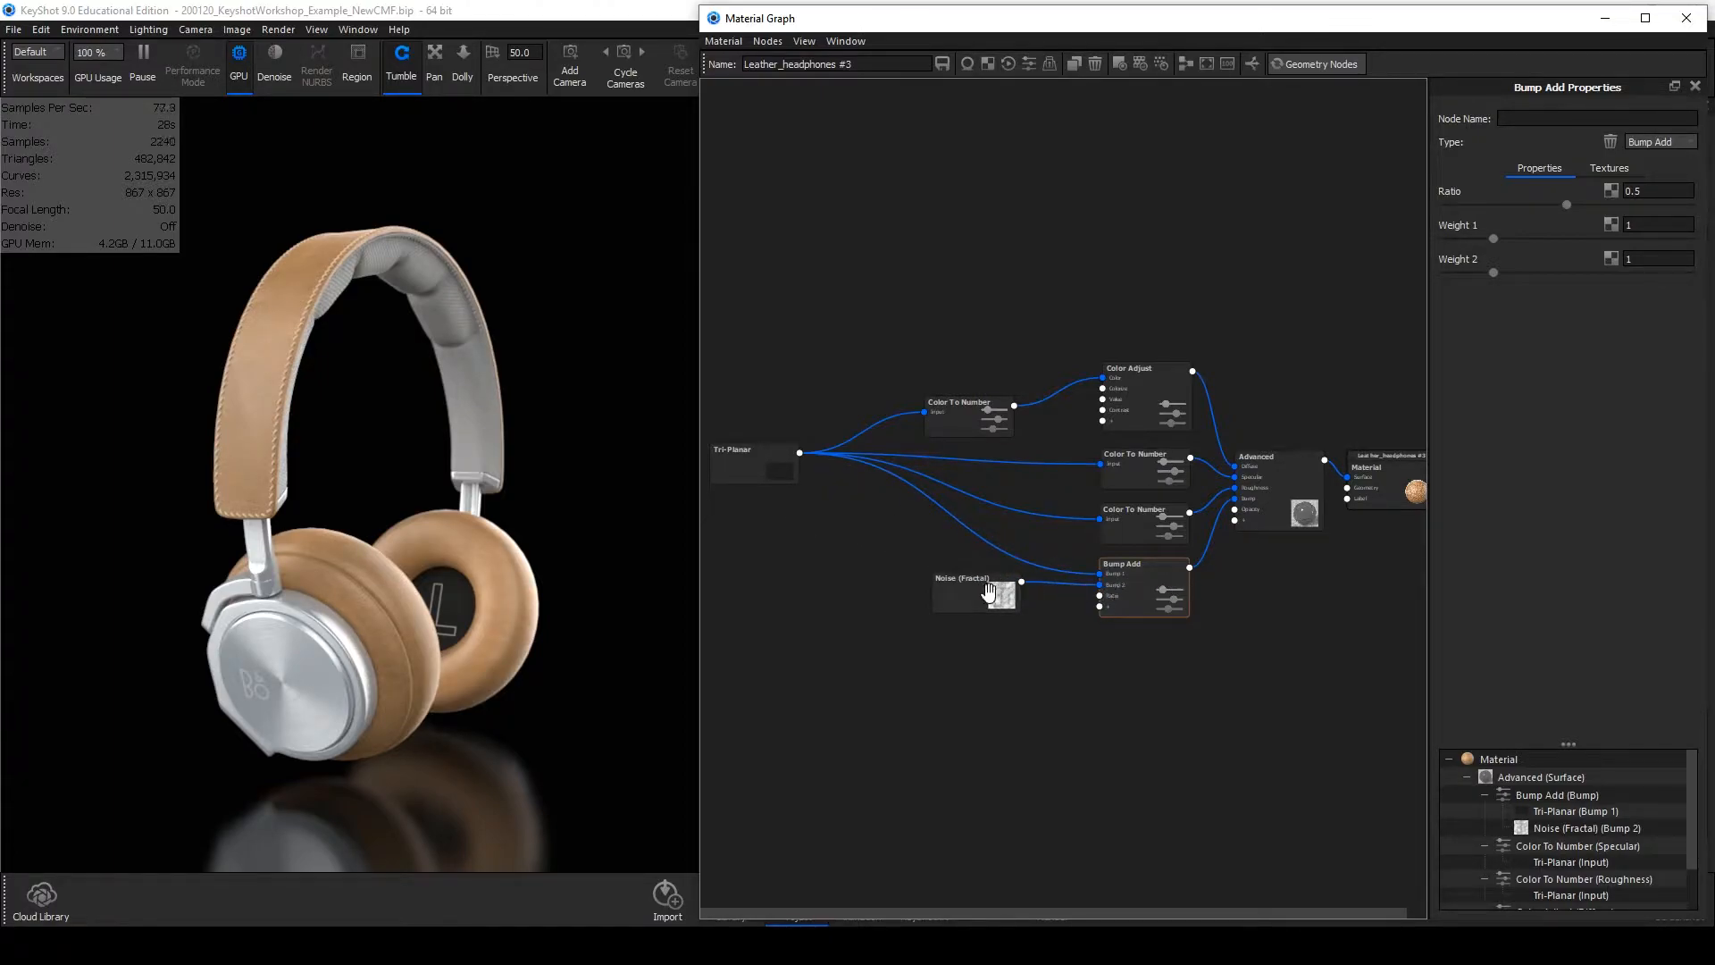
click(989, 590)
key(c)
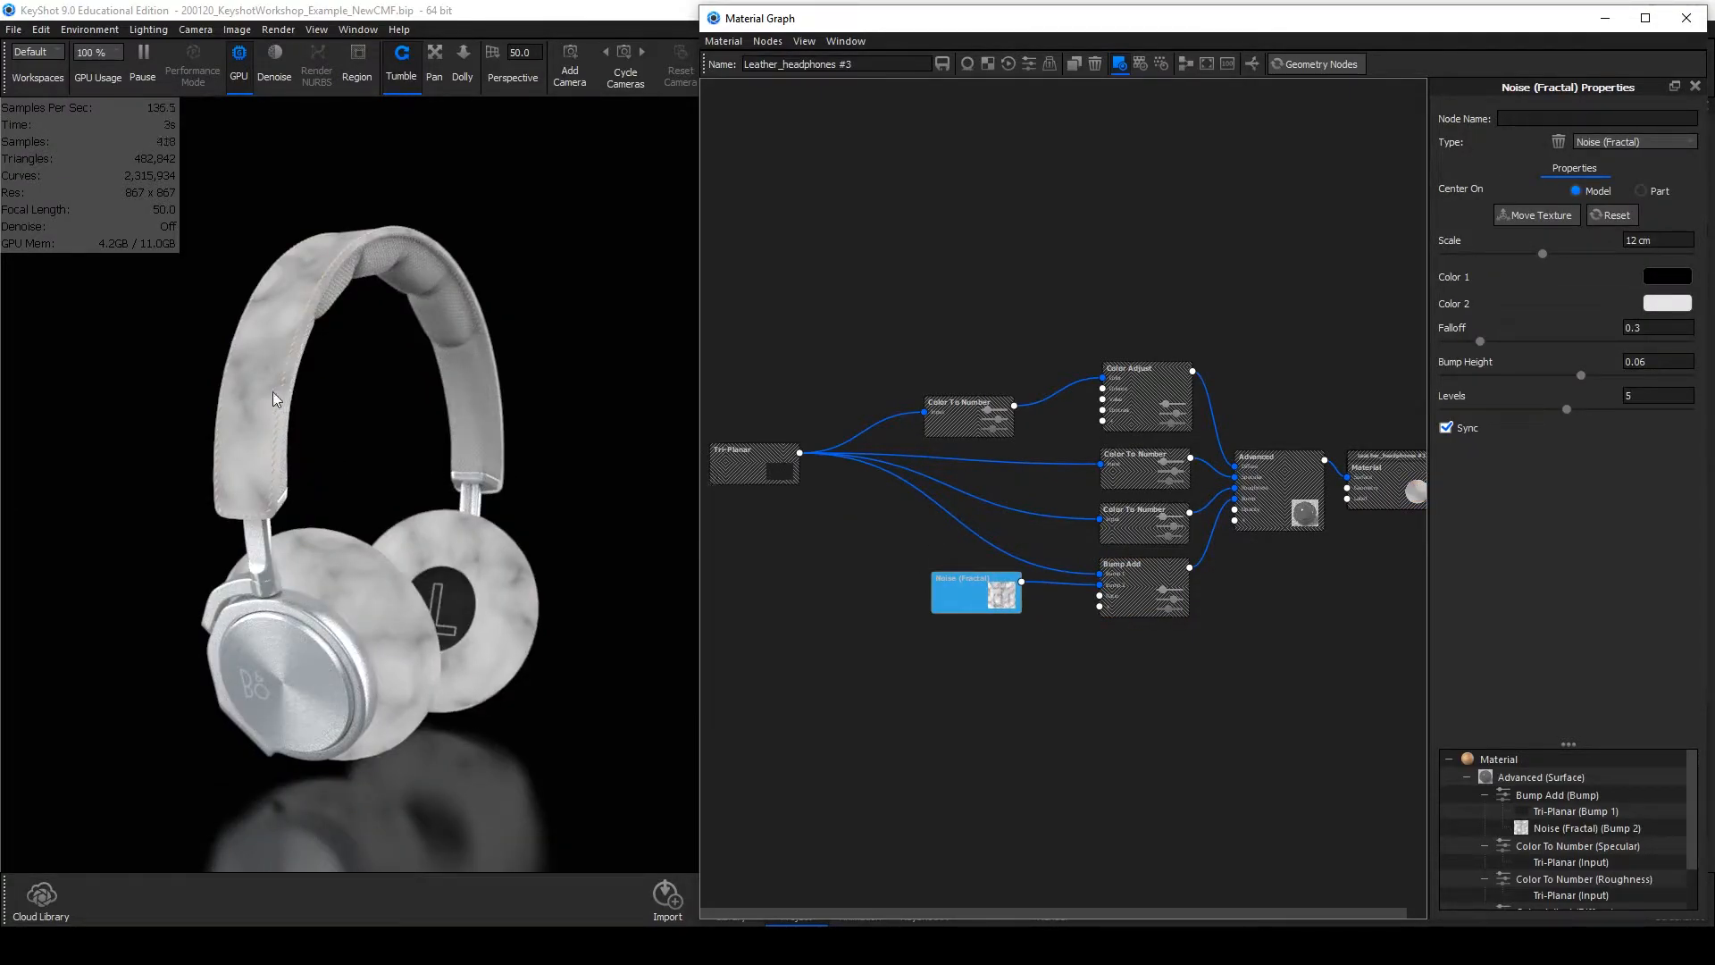
click(1687, 18)
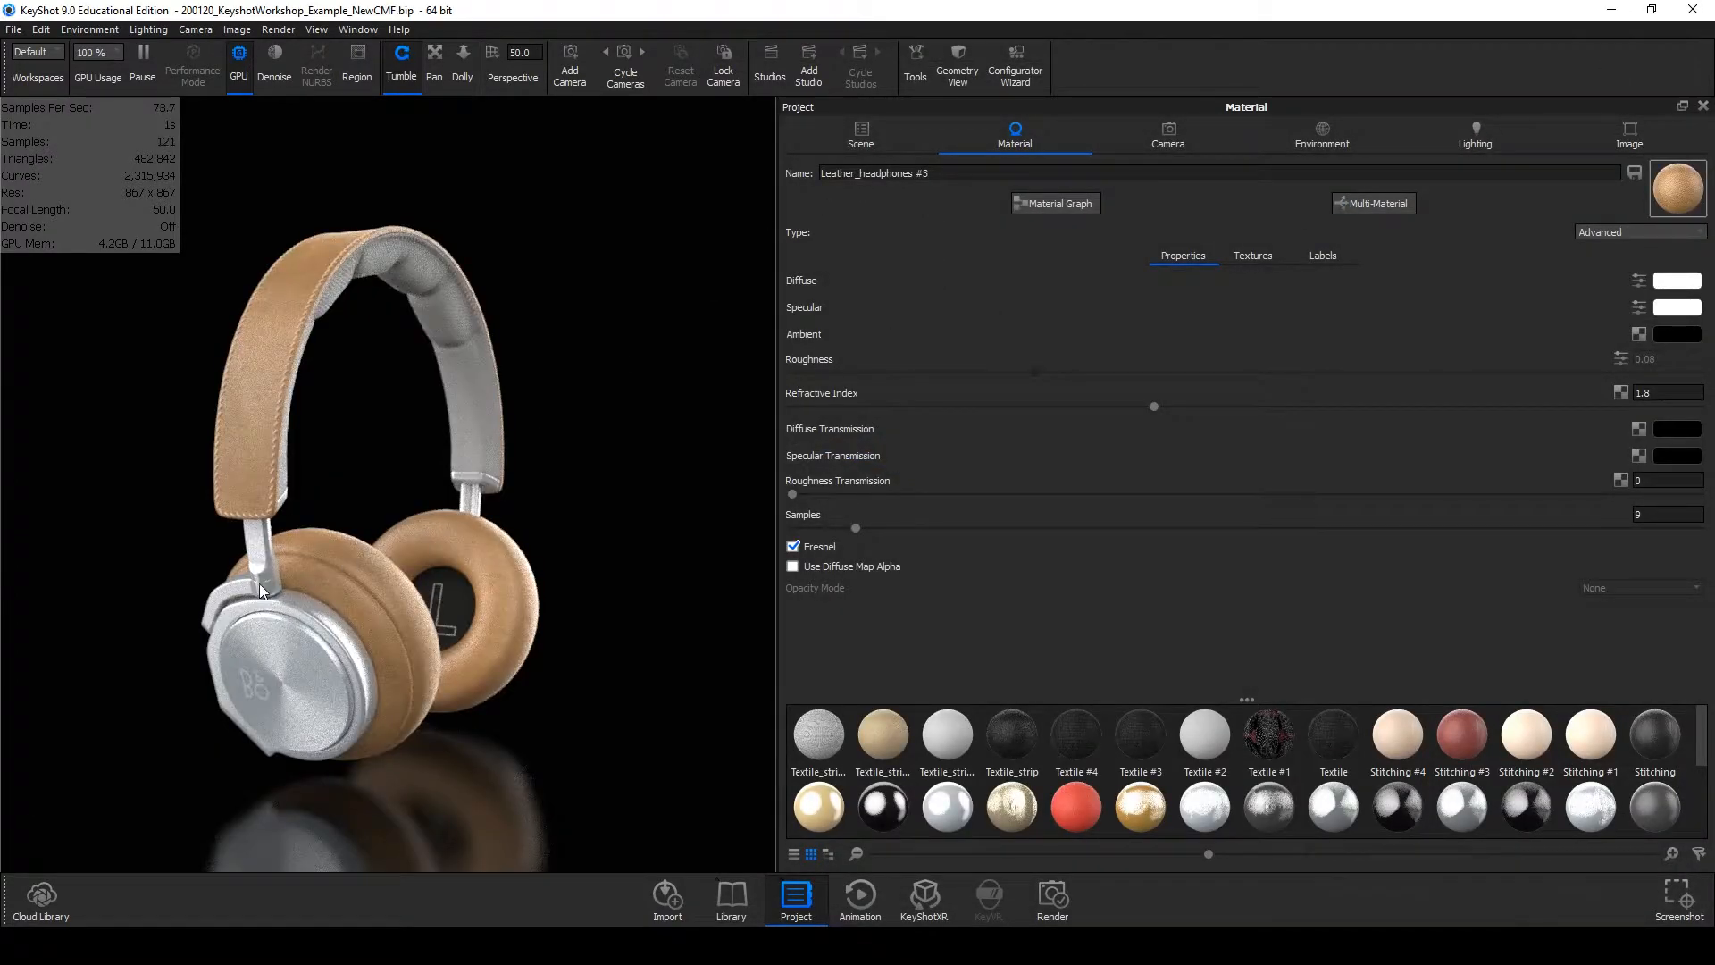
Open the material graph of the ear cap's Radial Right Ear #1 material and move the distant metal_texture node close to the other nodes.
double_click(286, 630)
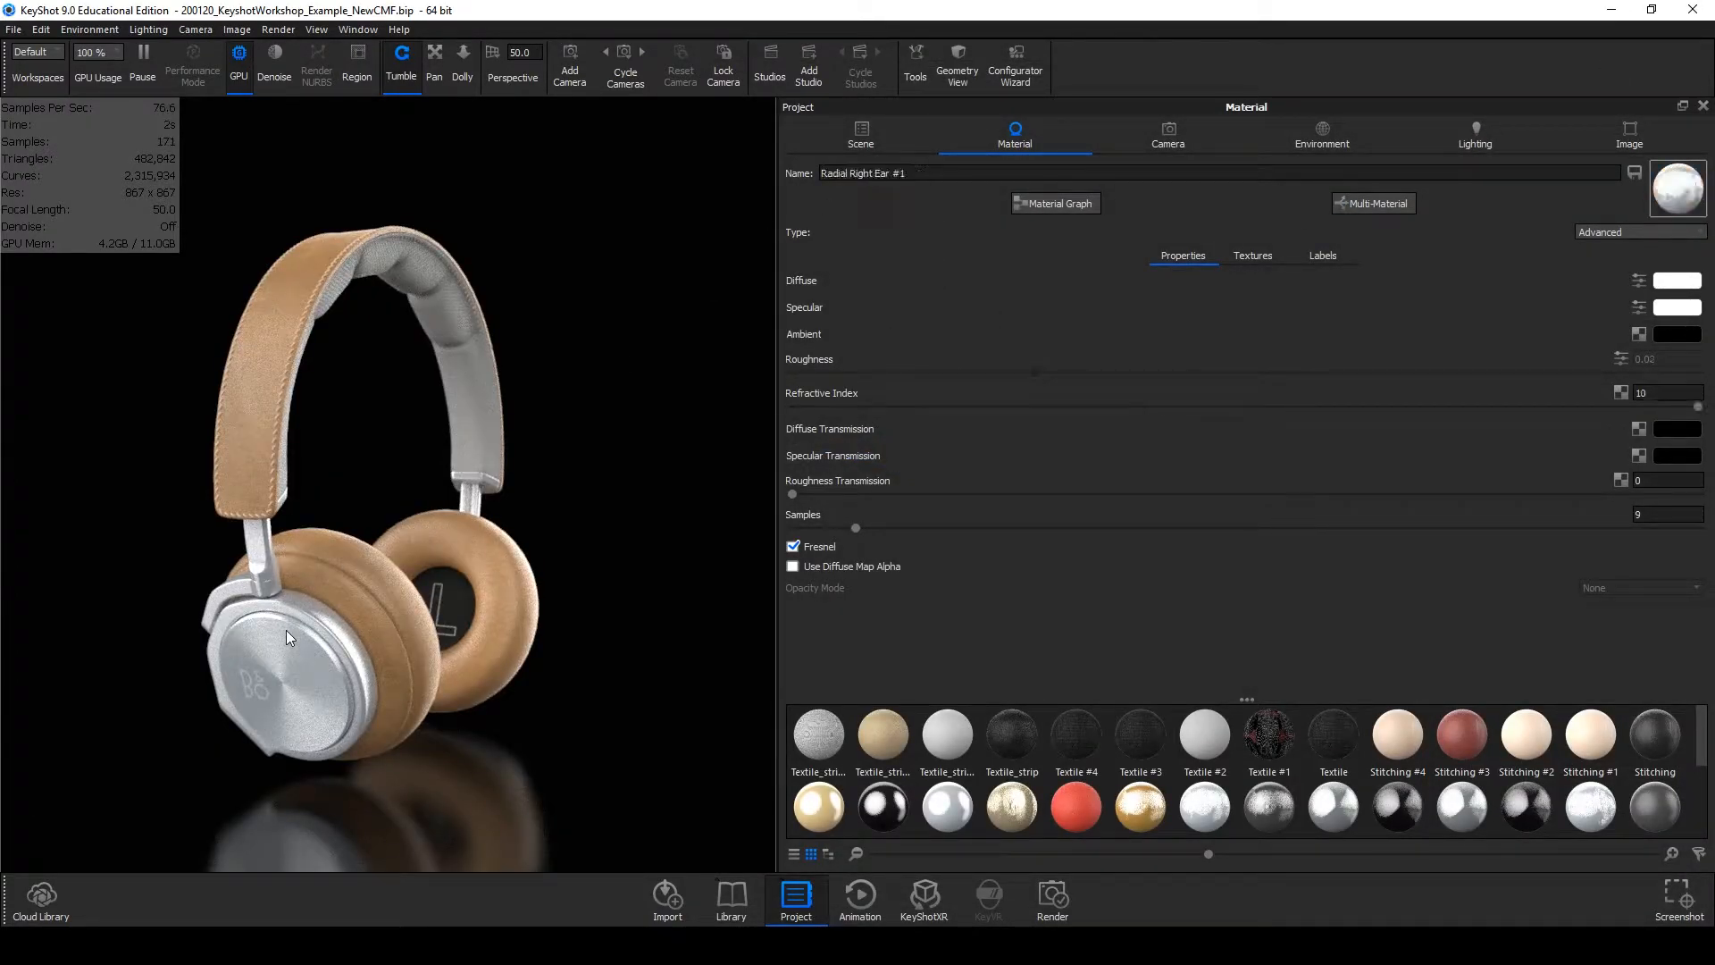
click(1061, 202)
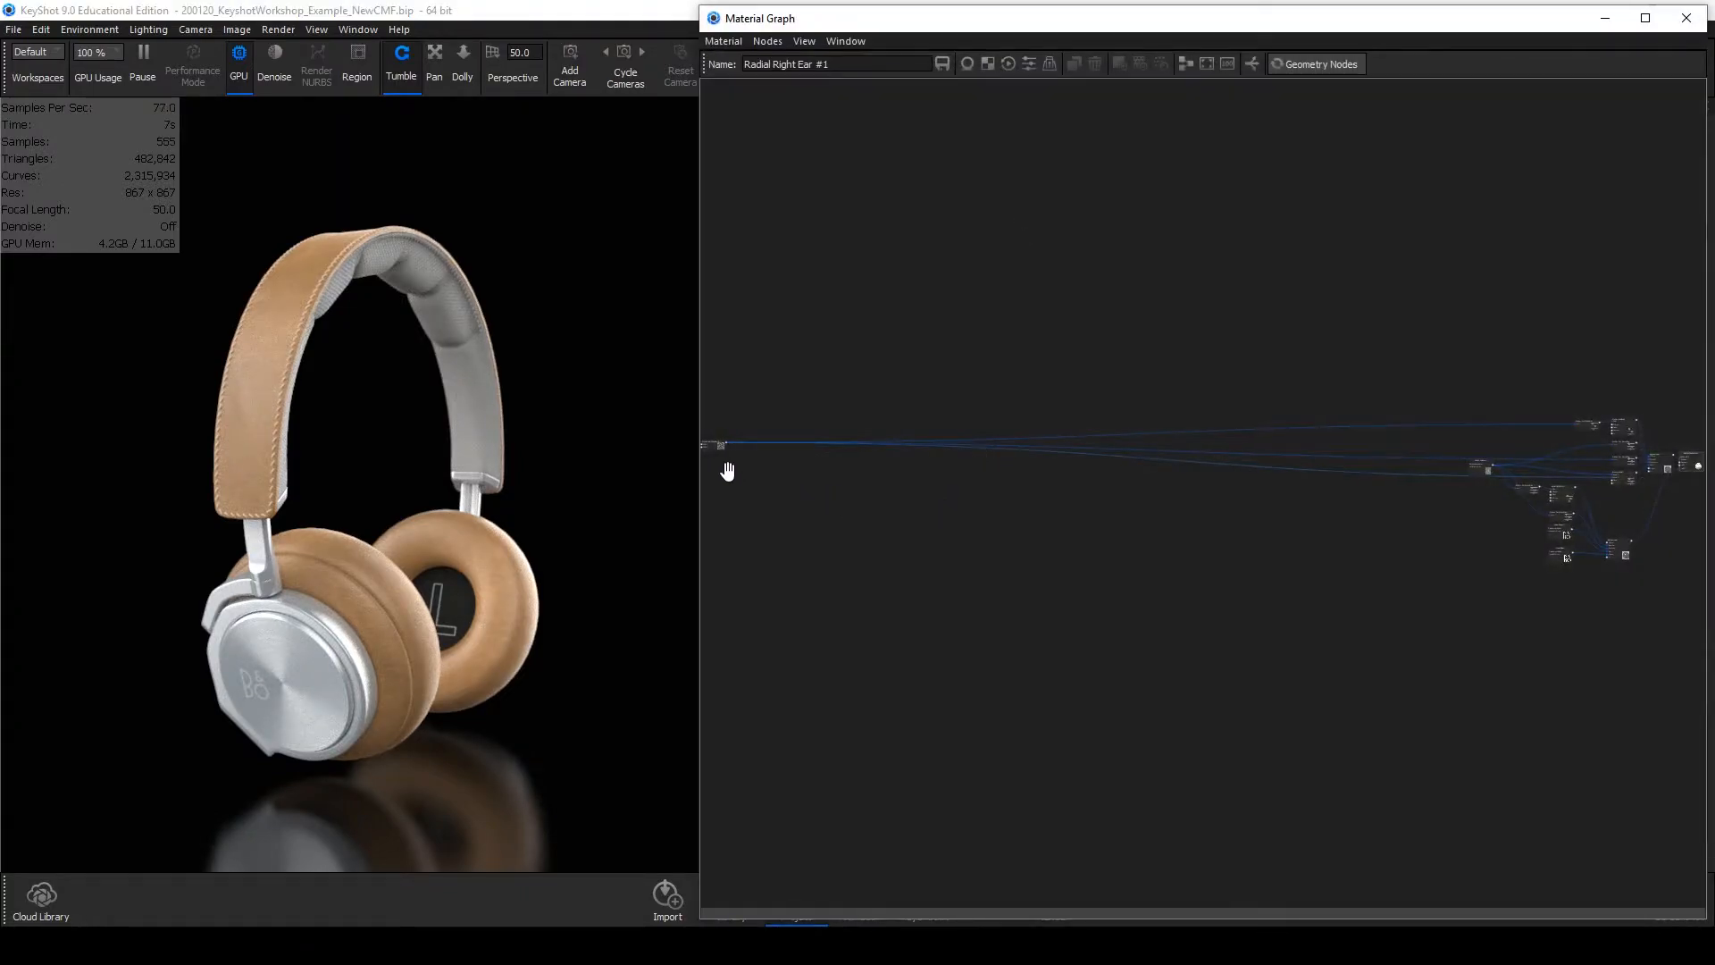
drag(717, 446, 1542, 444)
scroll(1562, 467, up, 1)
scroll(1102, 498, up, 8)
drag(1070, 331, 1087, 300)
scroll(1011, 371, up, 2)
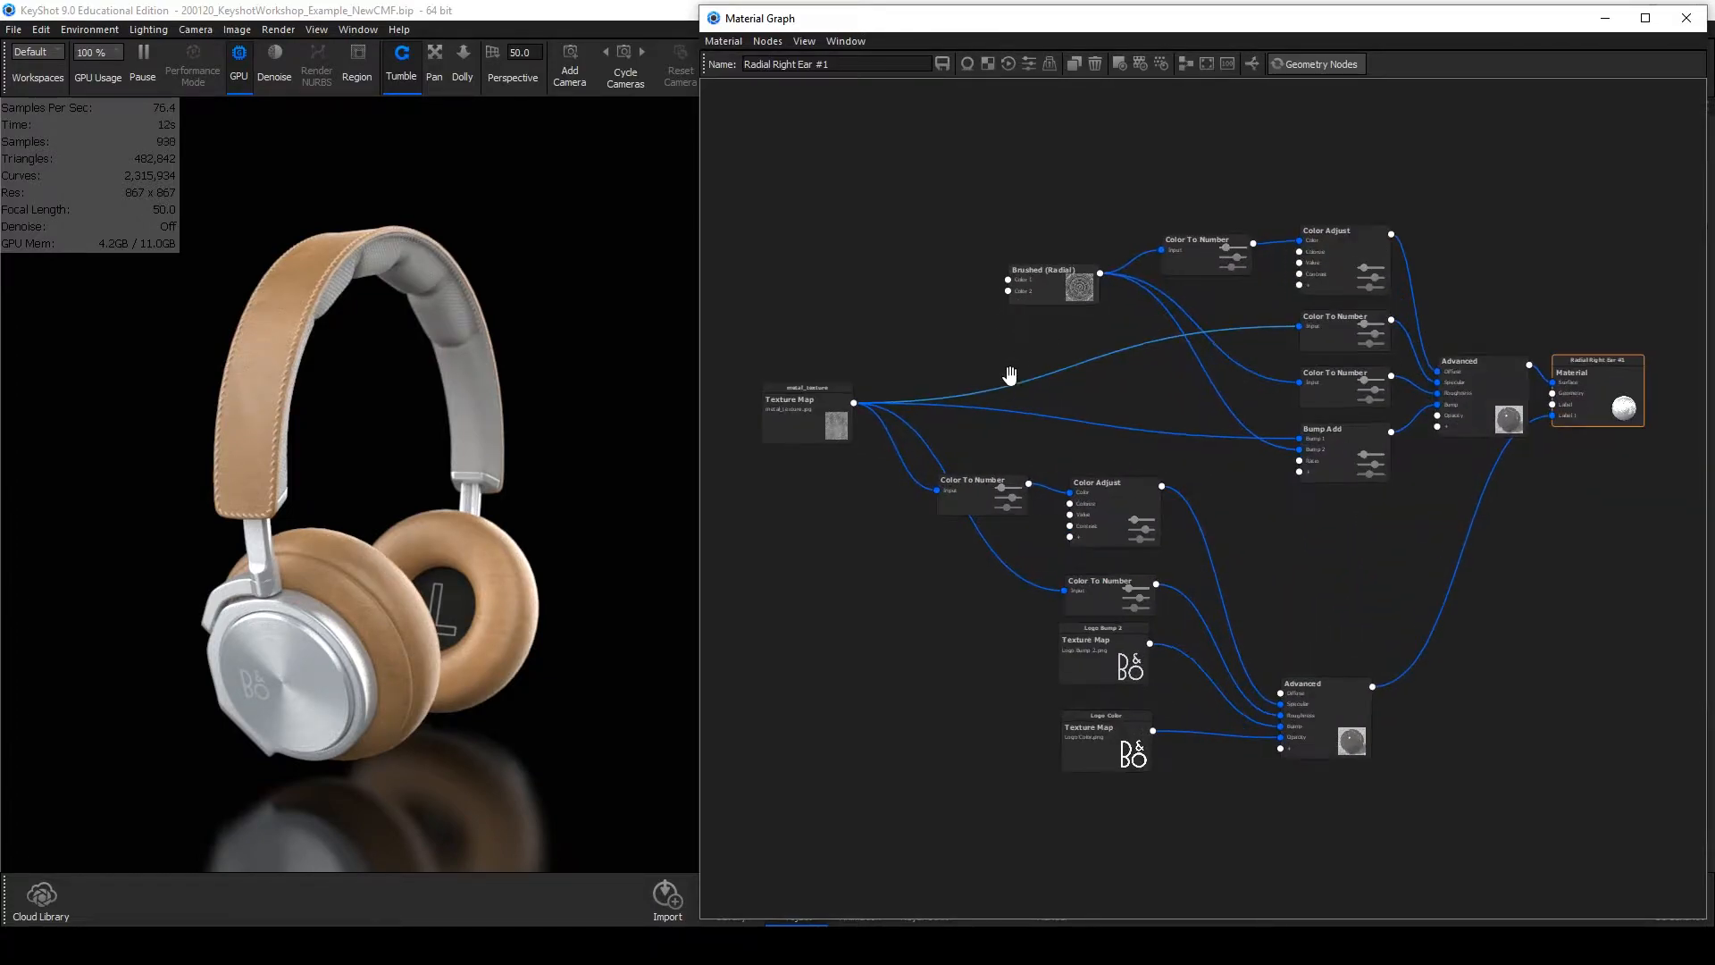
Preview the metal_texture map and the Brushed (Radial) texture in isolation on the ear cap.
double_click(783, 407)
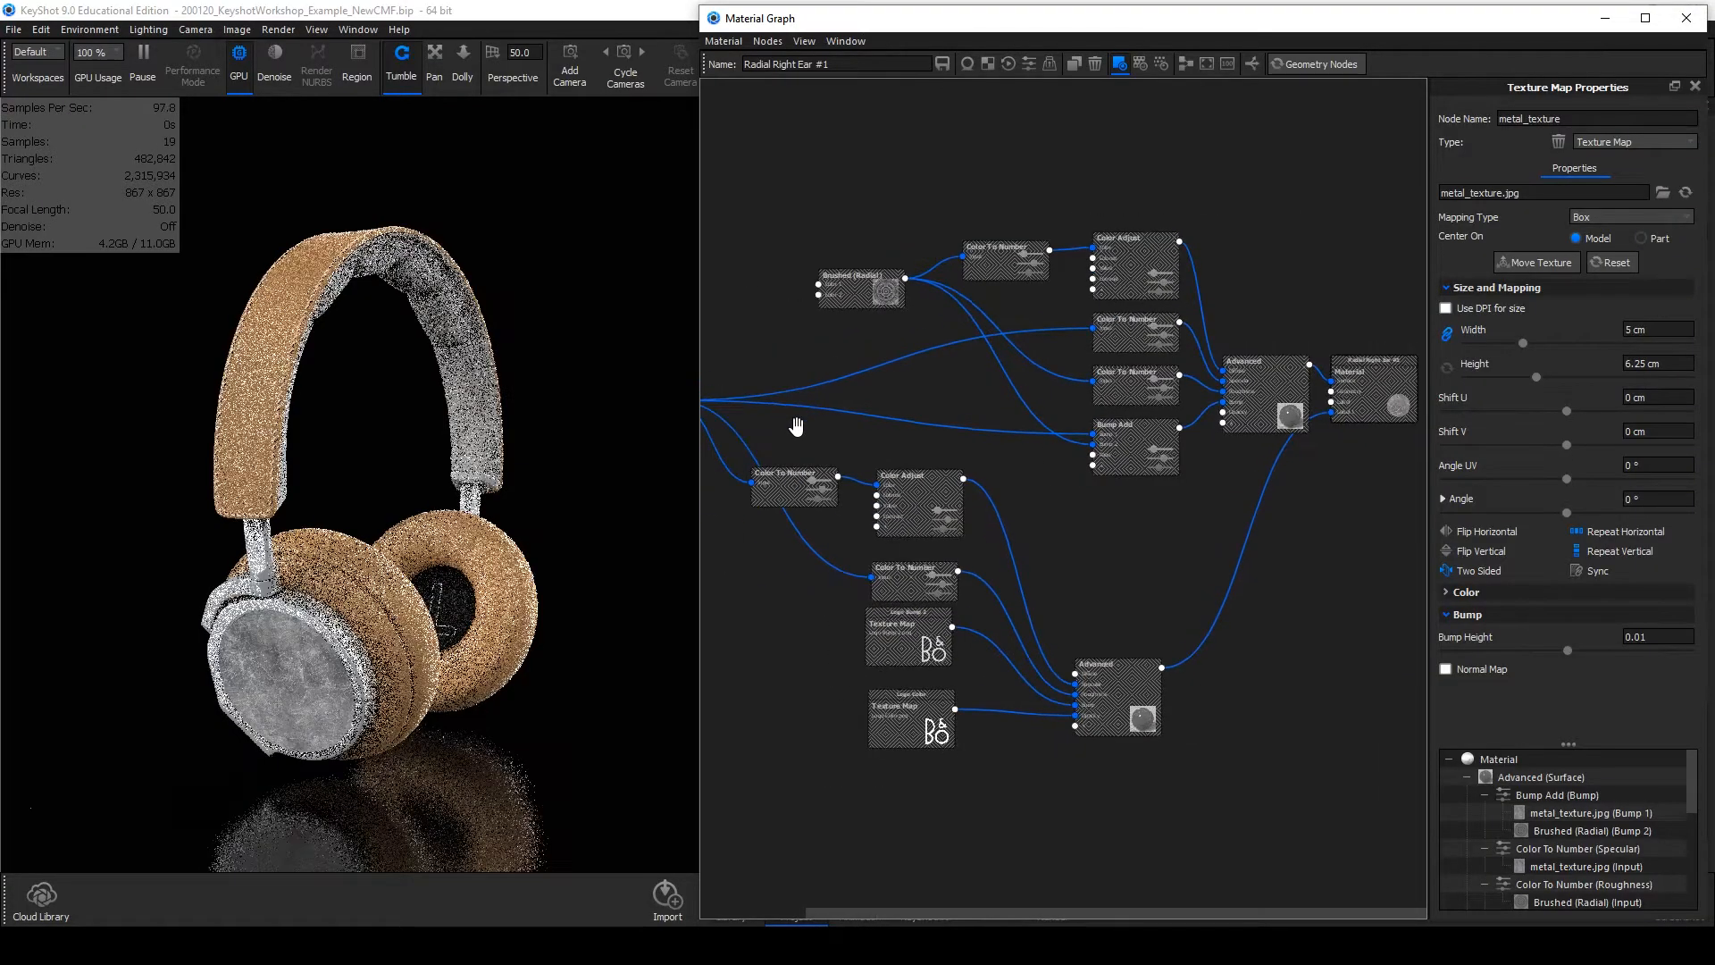
scroll(797, 427, down, 3)
scroll(864, 461, up, 1)
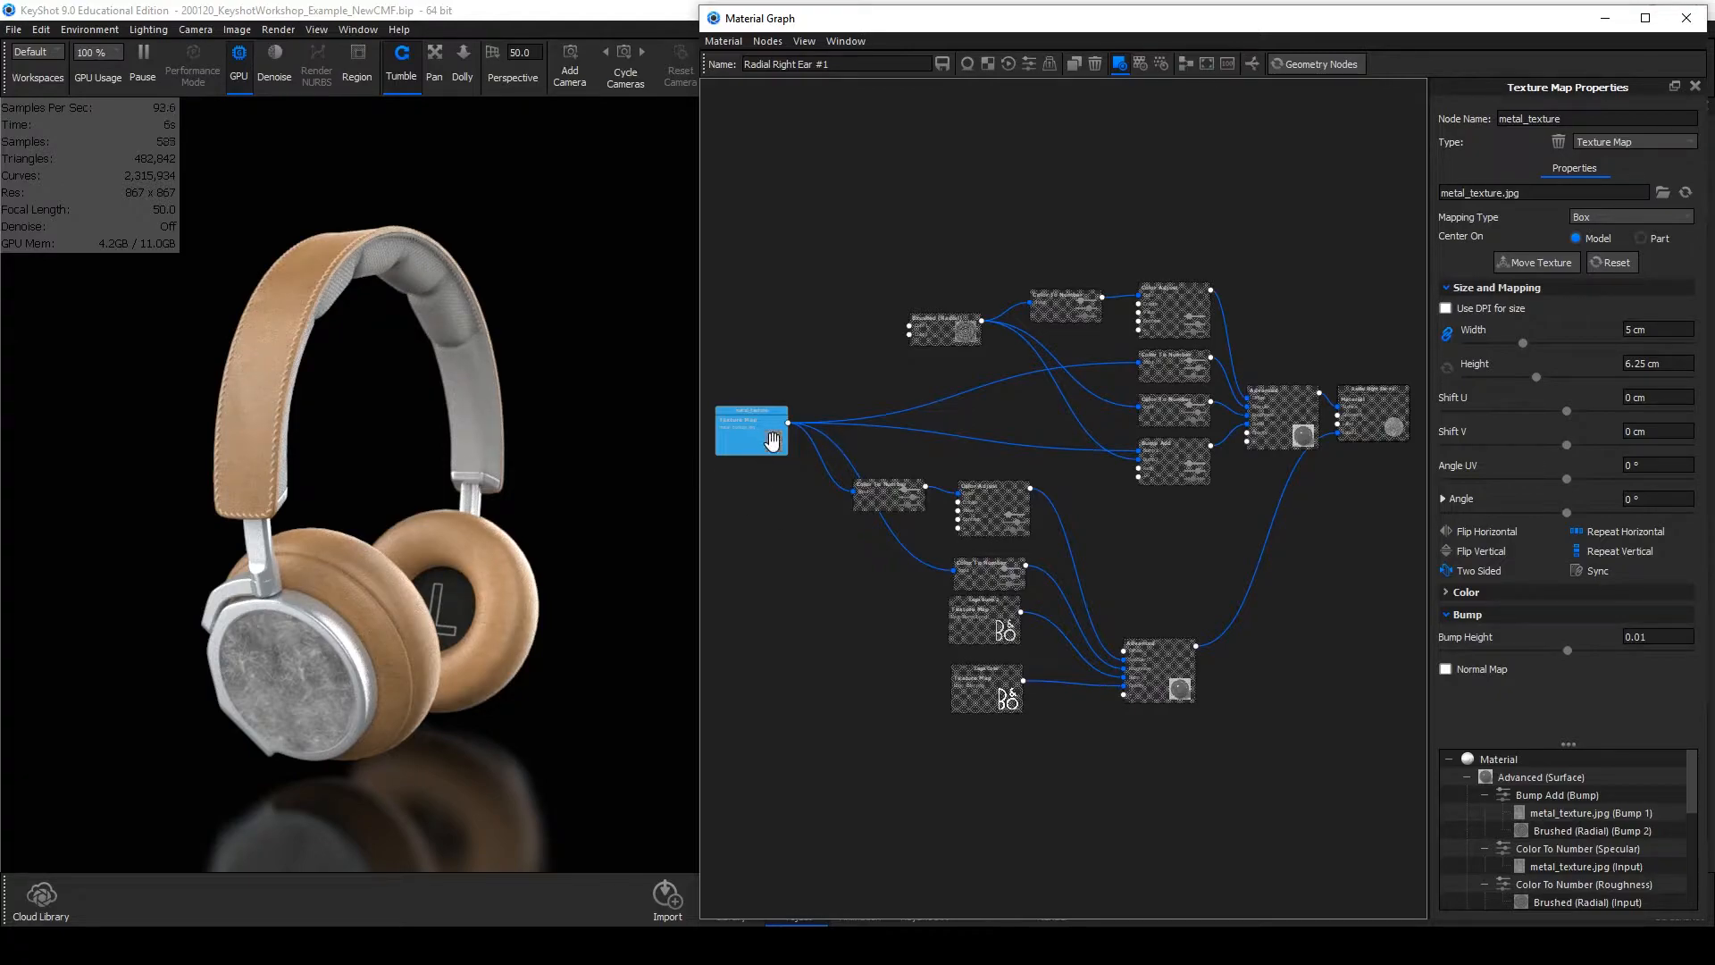
key(c)
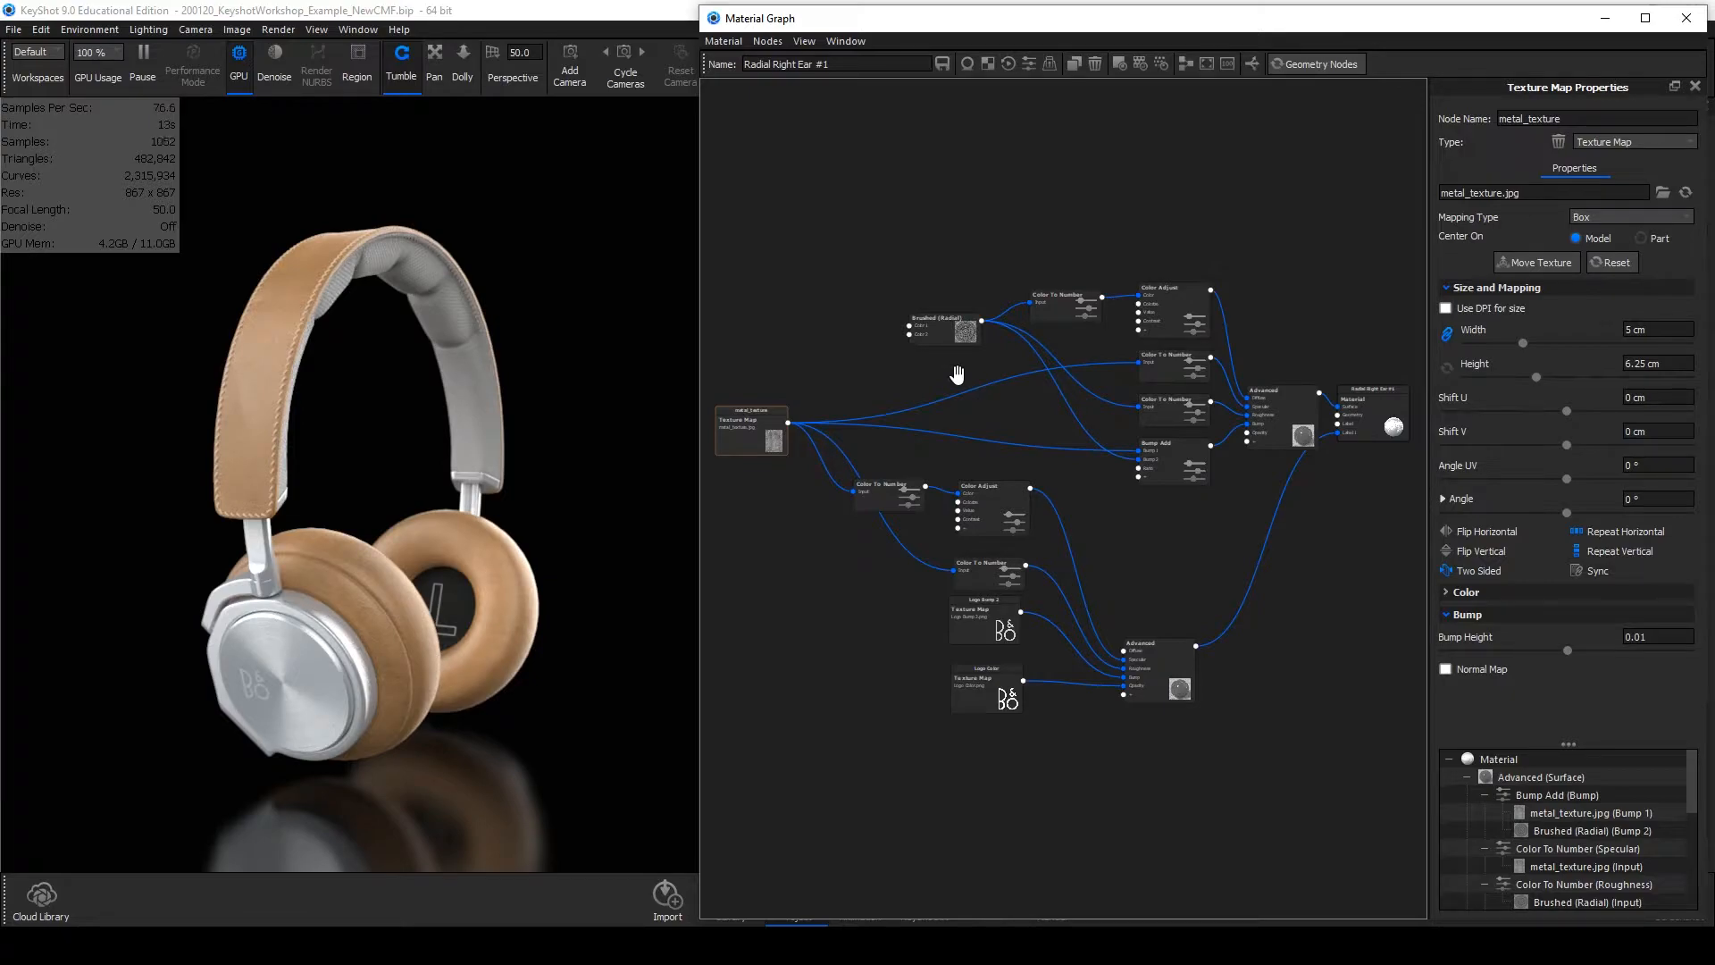
click(944, 331)
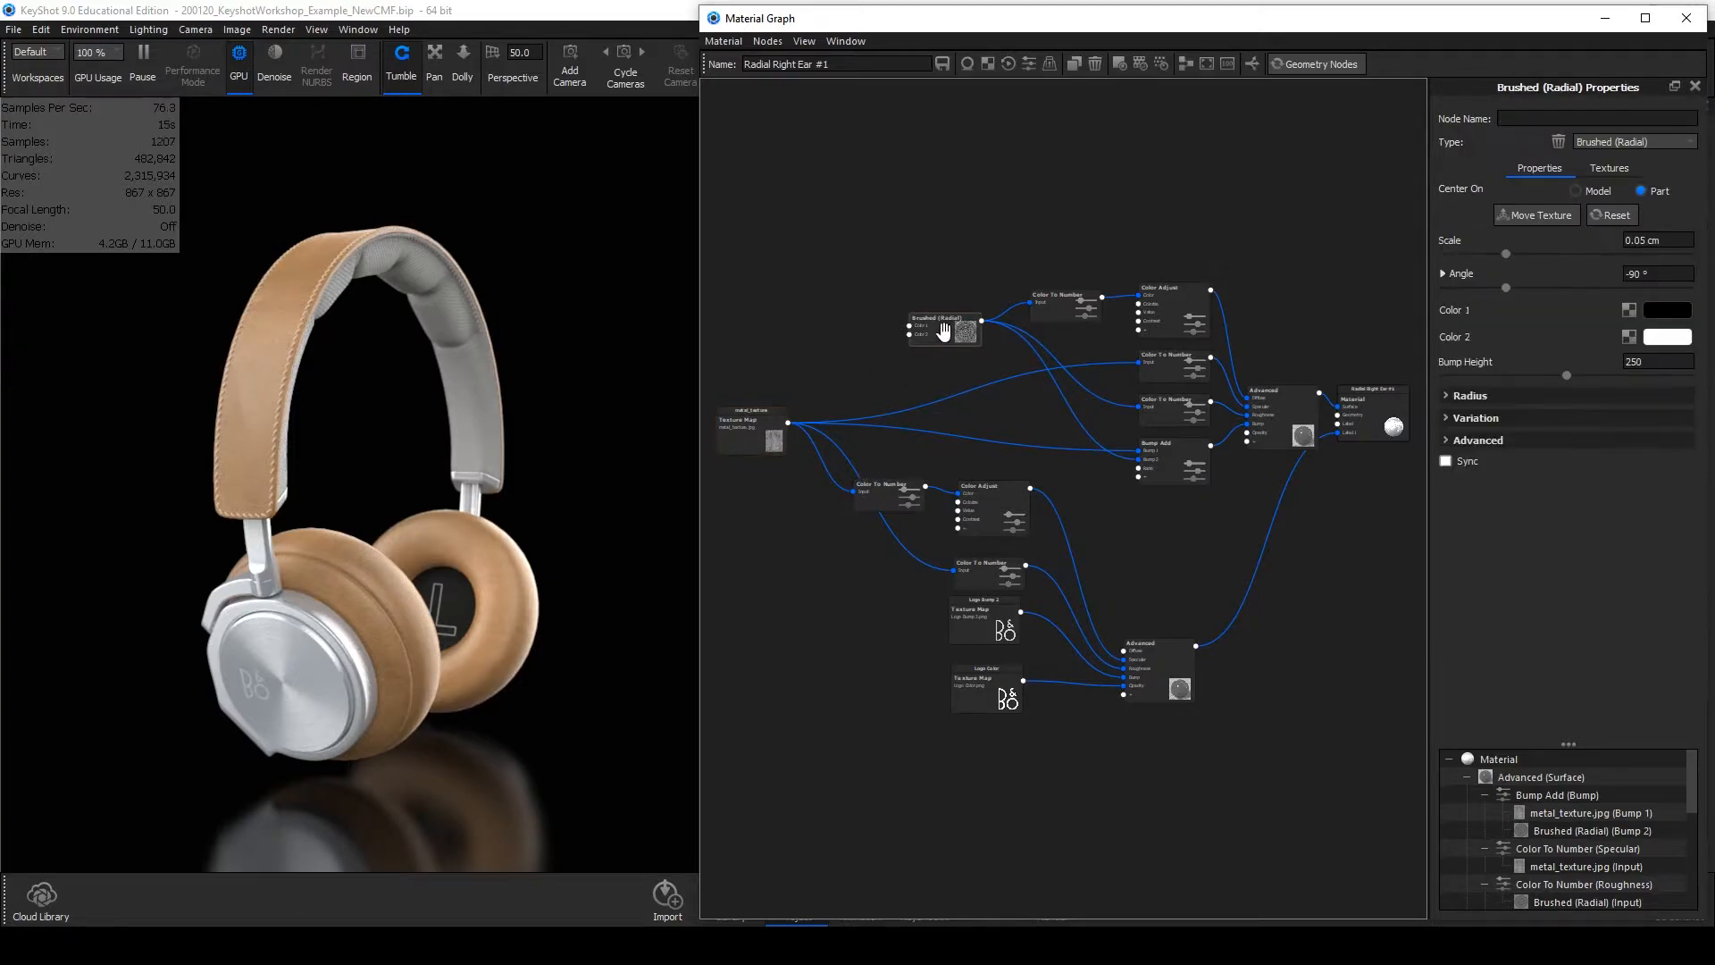
key(c)
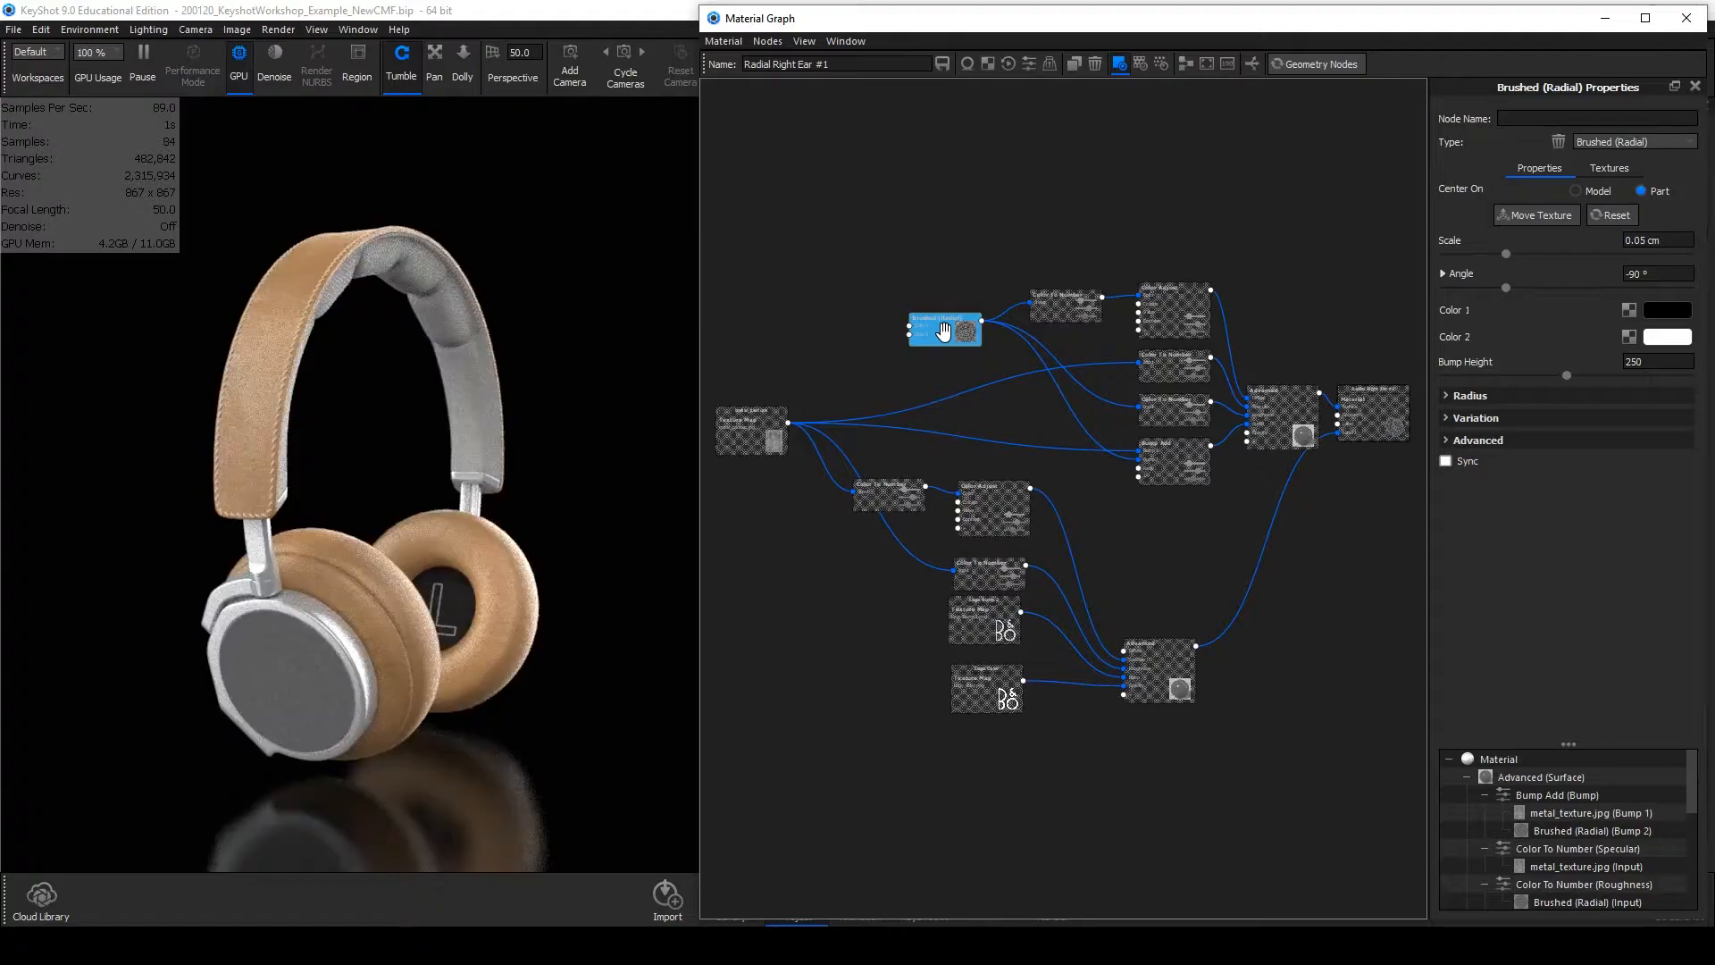
Start moving the Brushed (Radial) texture with the Translate and Rotate handles hidden and surface positioning active, and leave the node preview.
click(1519, 215)
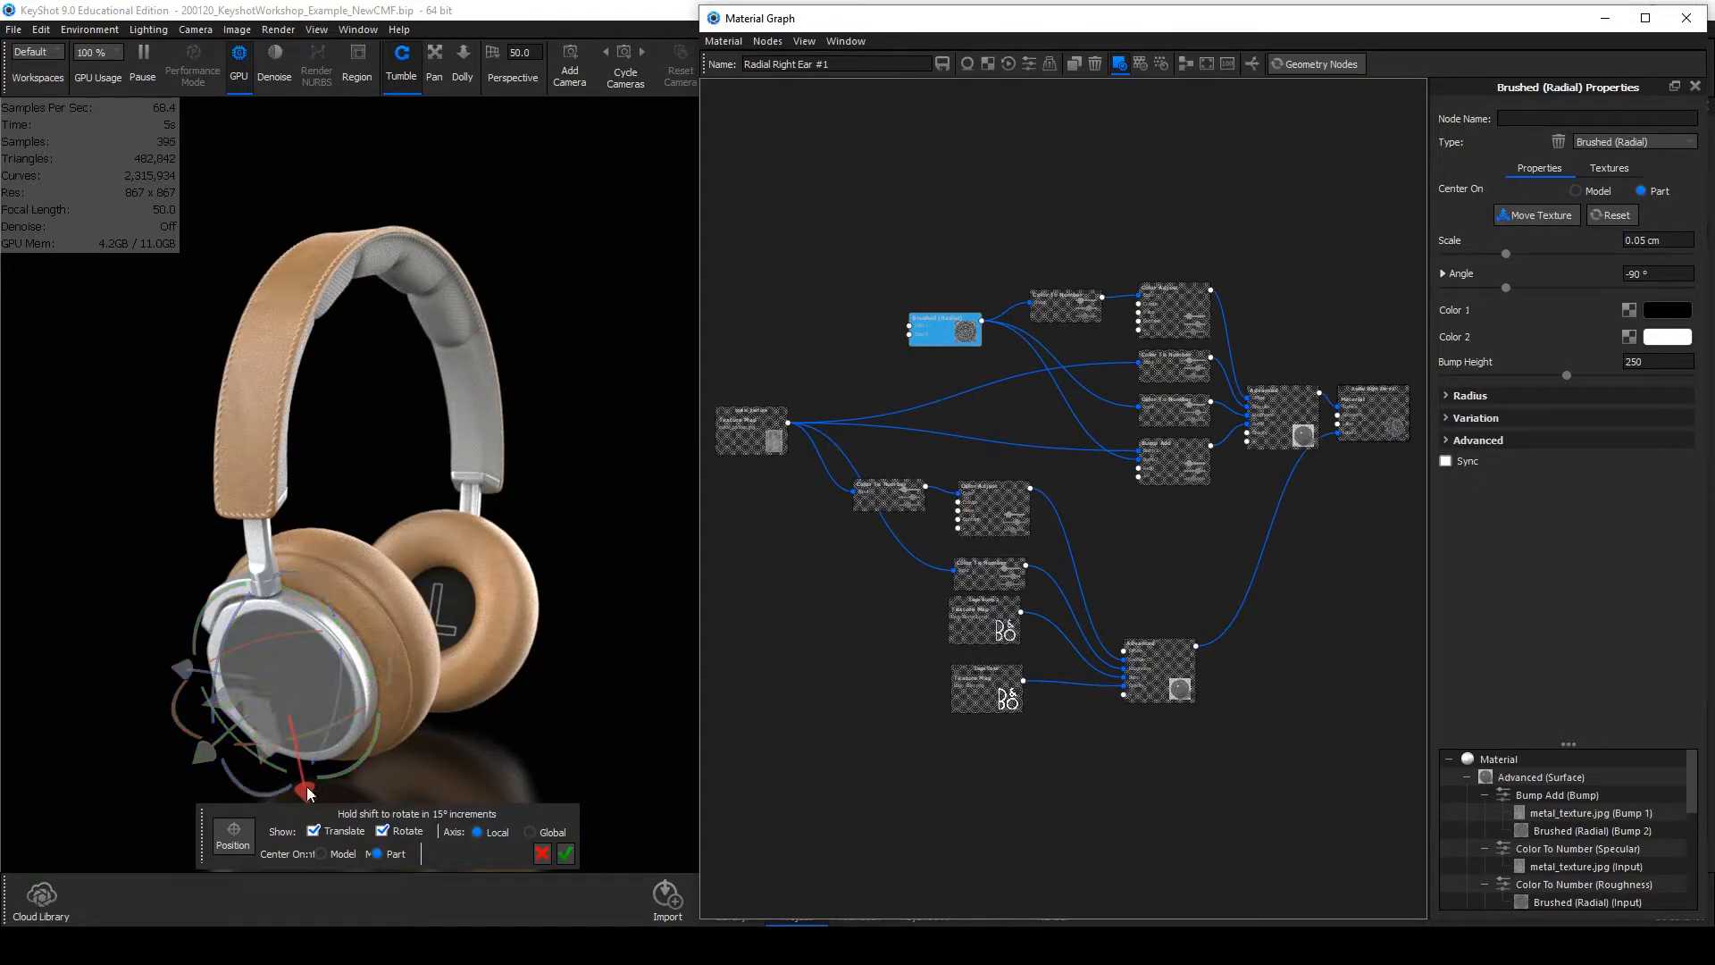
click(313, 831)
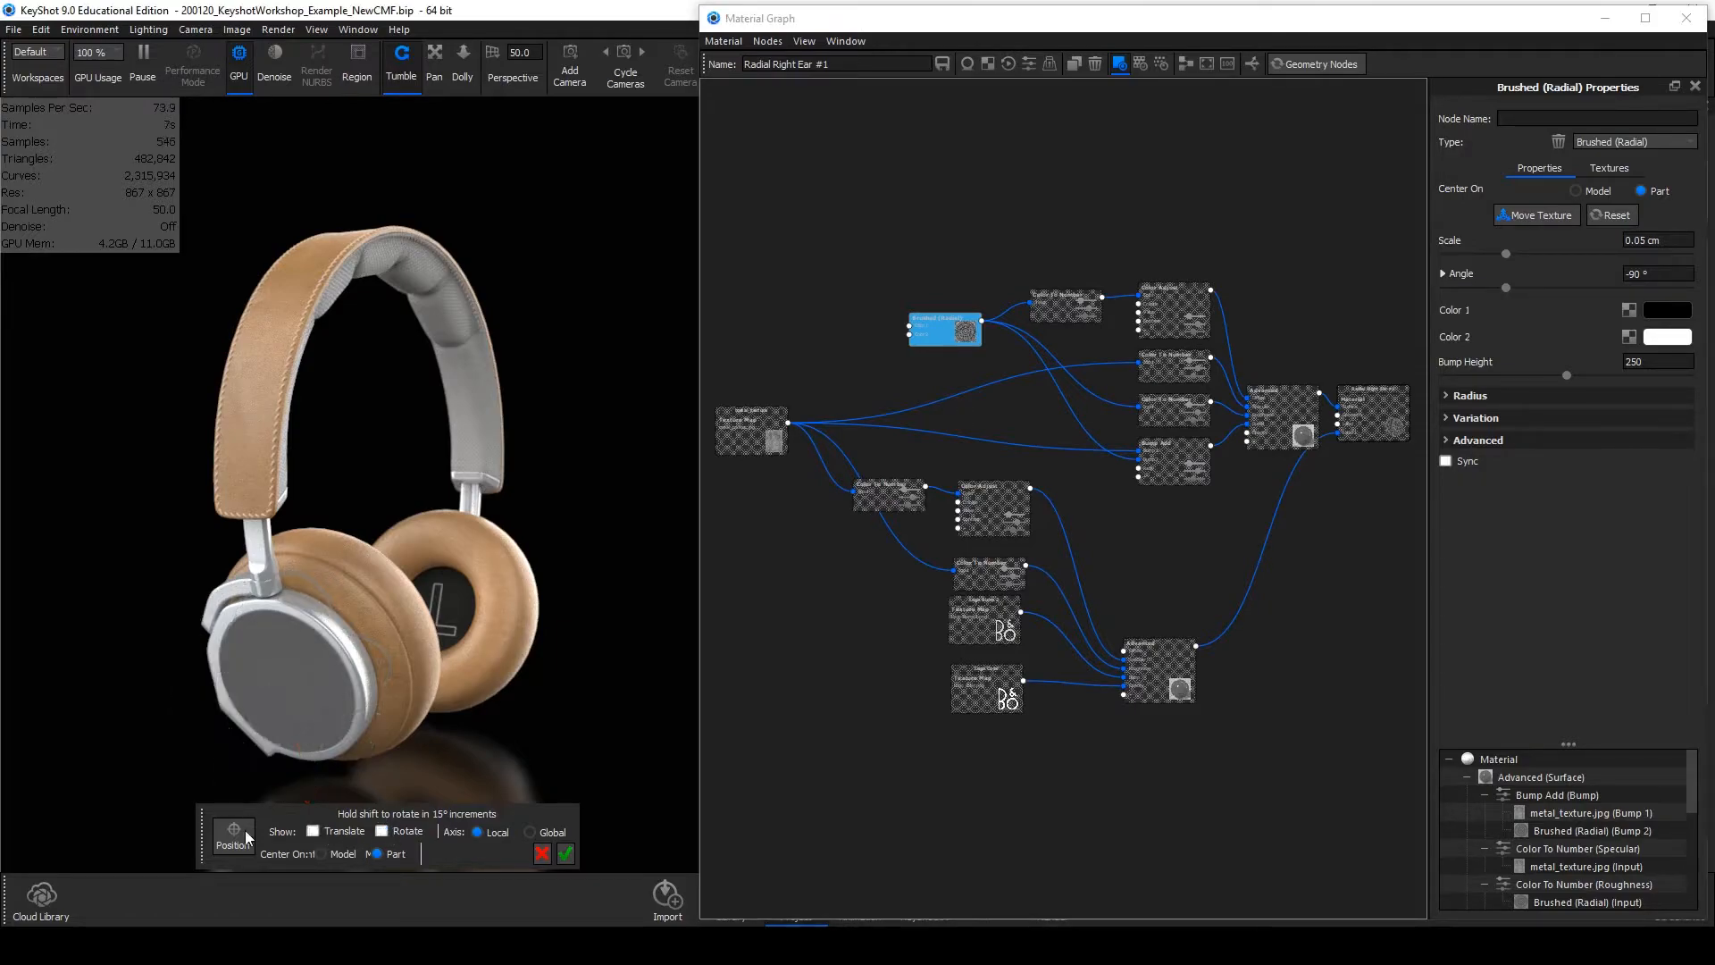
click(384, 831)
click(960, 328)
key(c)
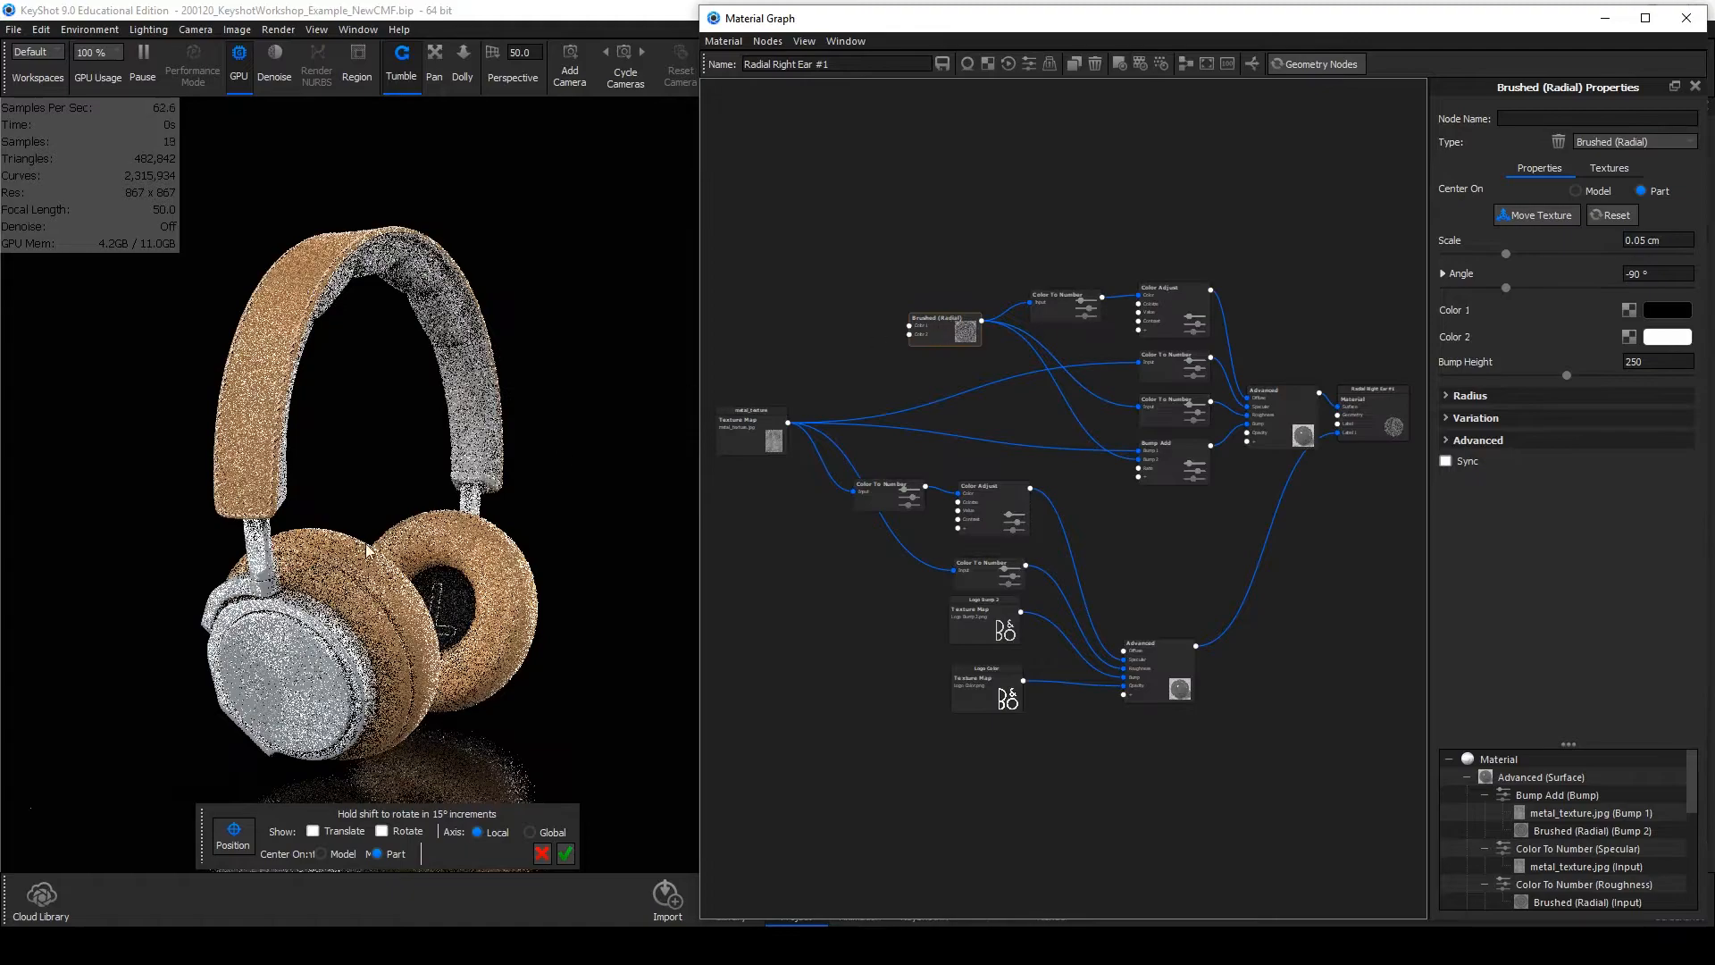
Try repositioning the Brushed (Radial) texture at several points on the ear cap's surface and discard the placement.
click(315, 690)
click(243, 667)
click(282, 727)
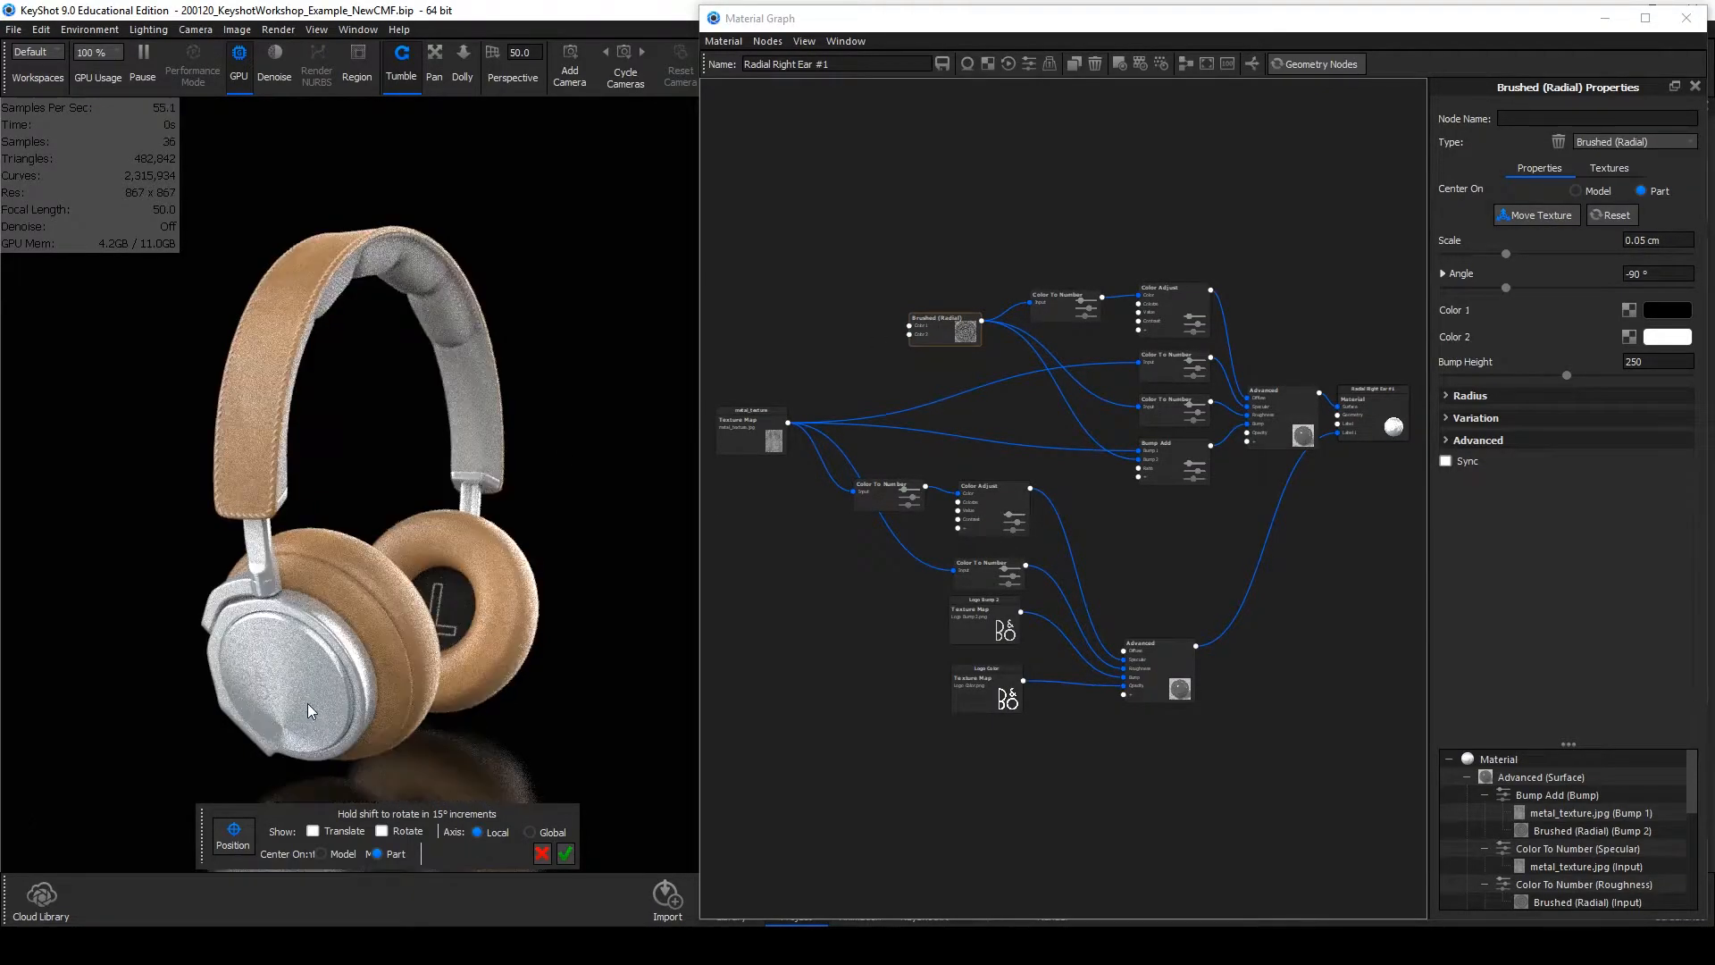
click(281, 683)
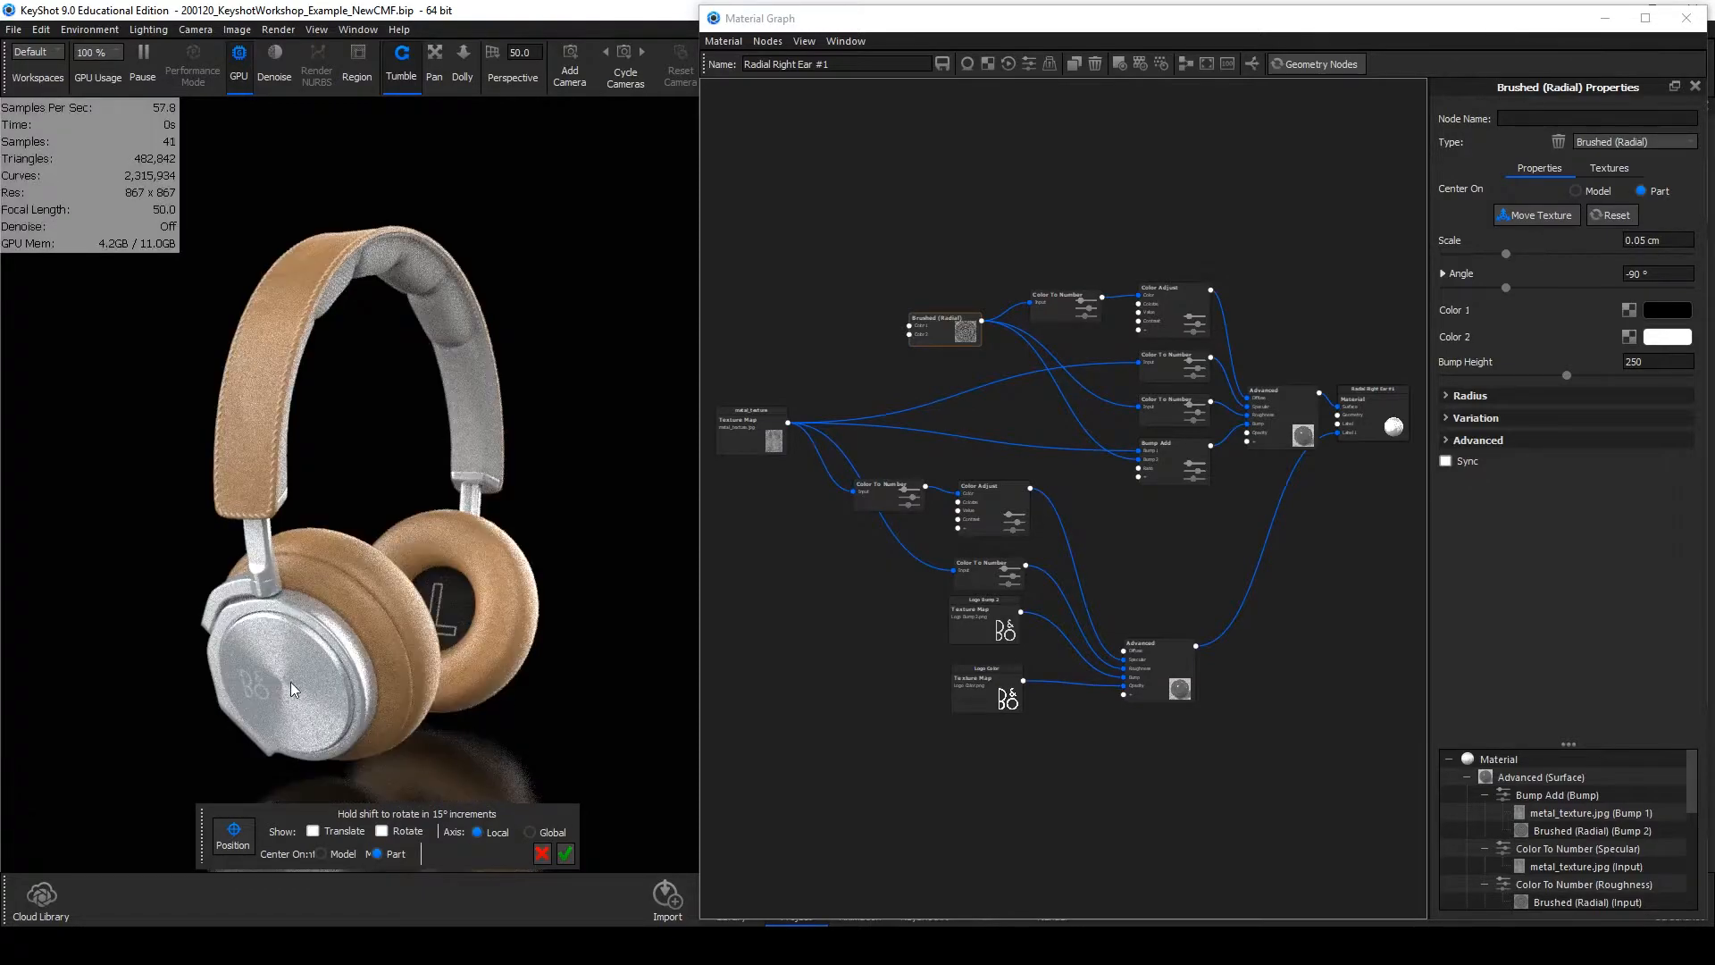
click(541, 856)
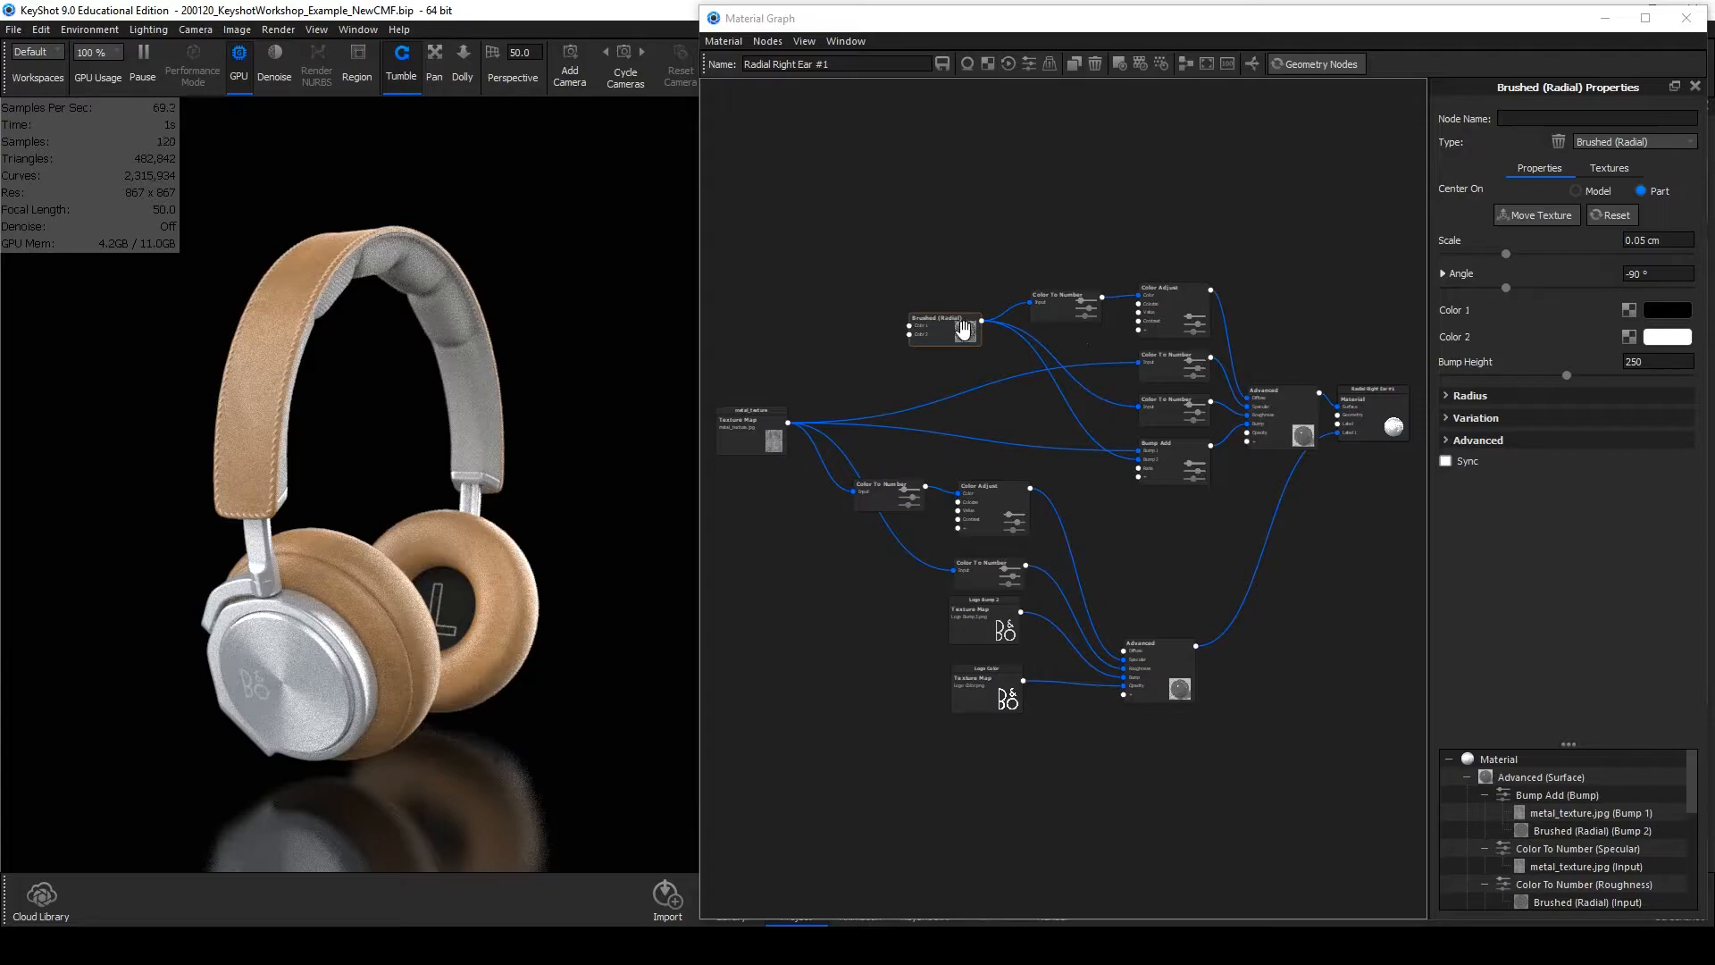
Examine the upper Color To Number and Color Adjust nodes, previewing the Color To Number nodes in isolation on the ear cap.
click(1068, 301)
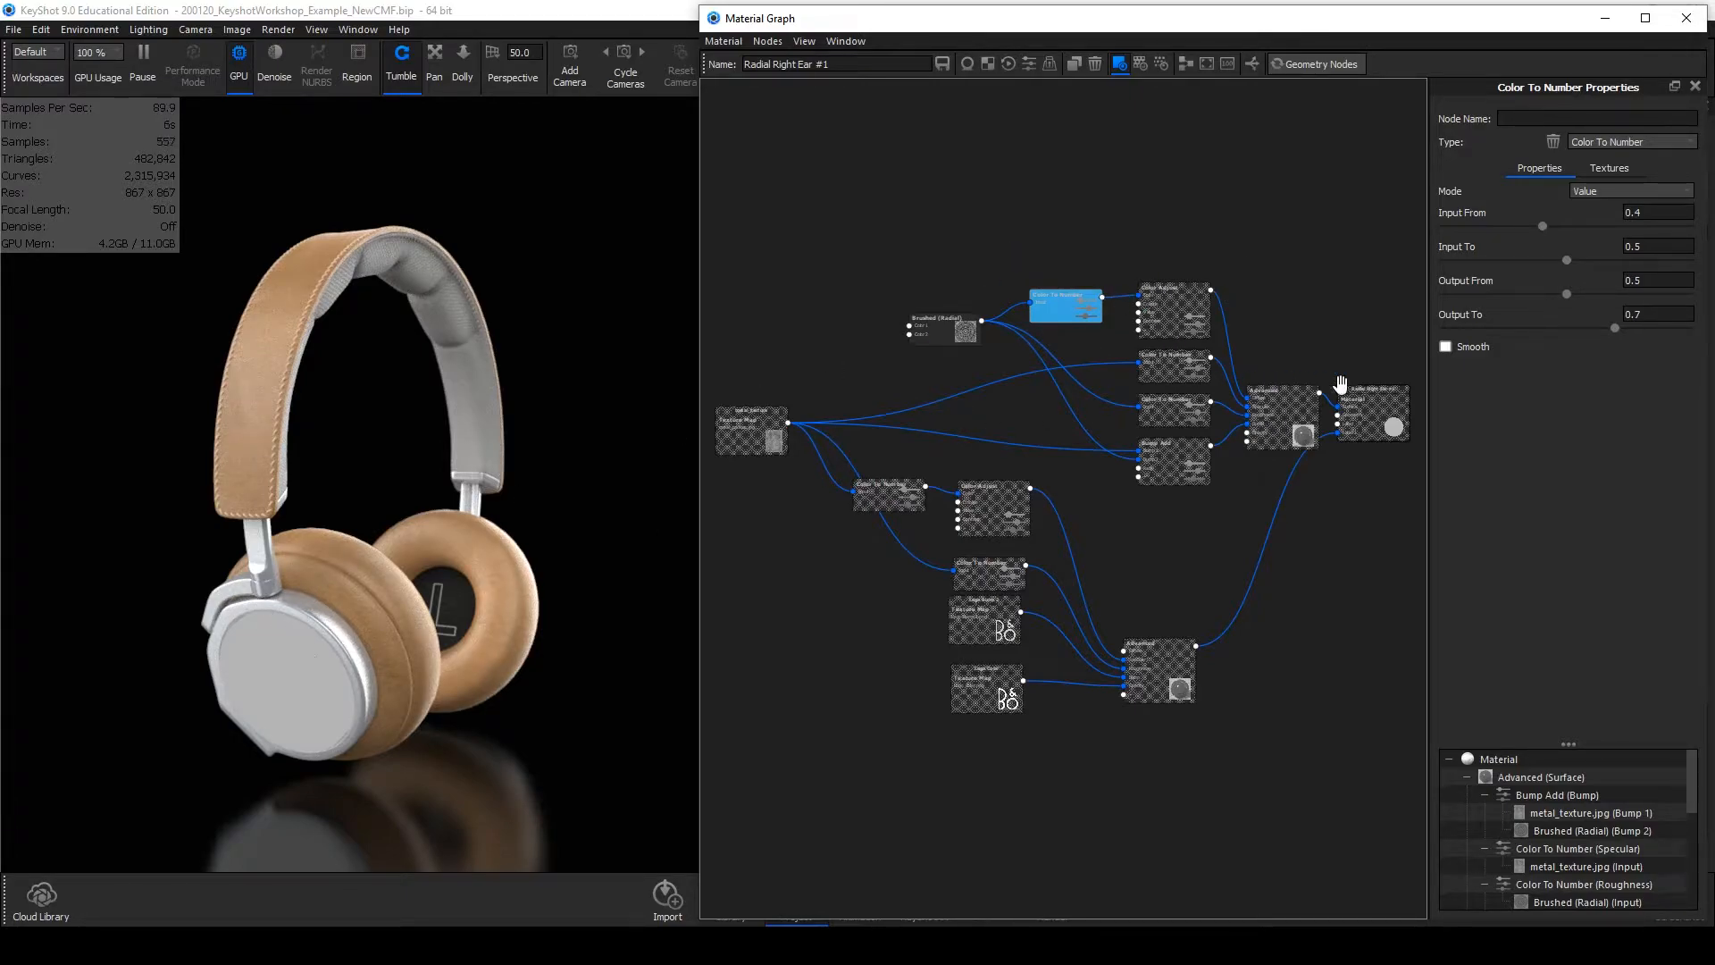
key(c)
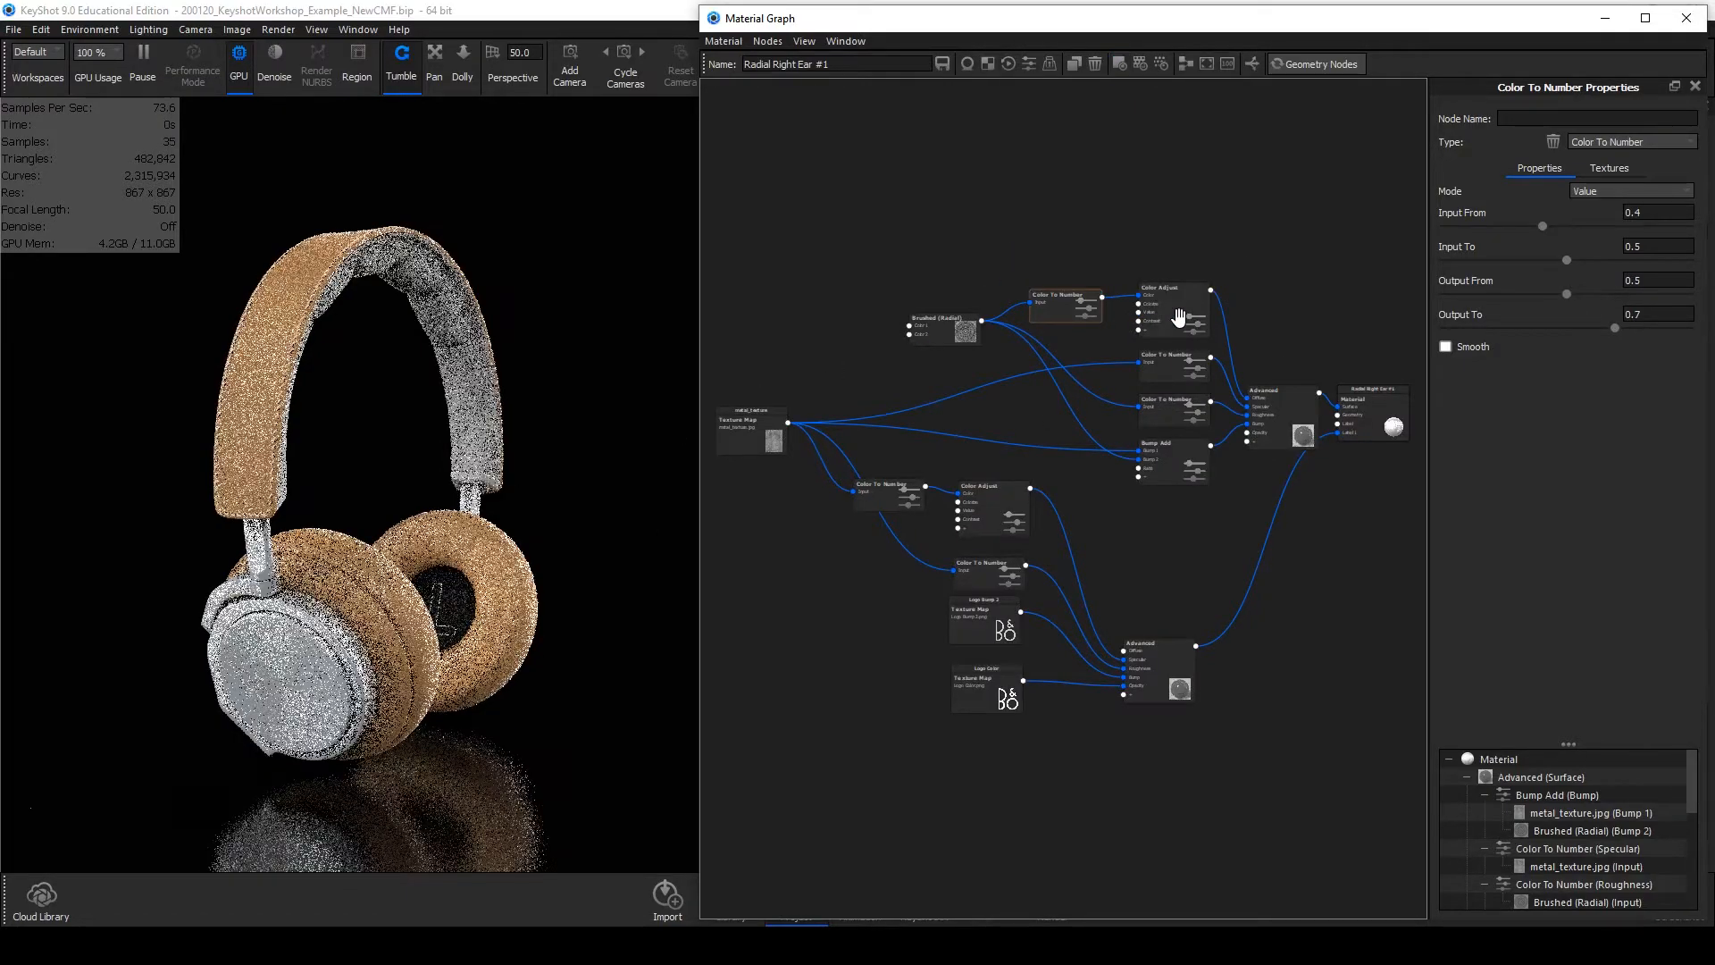
click(1179, 317)
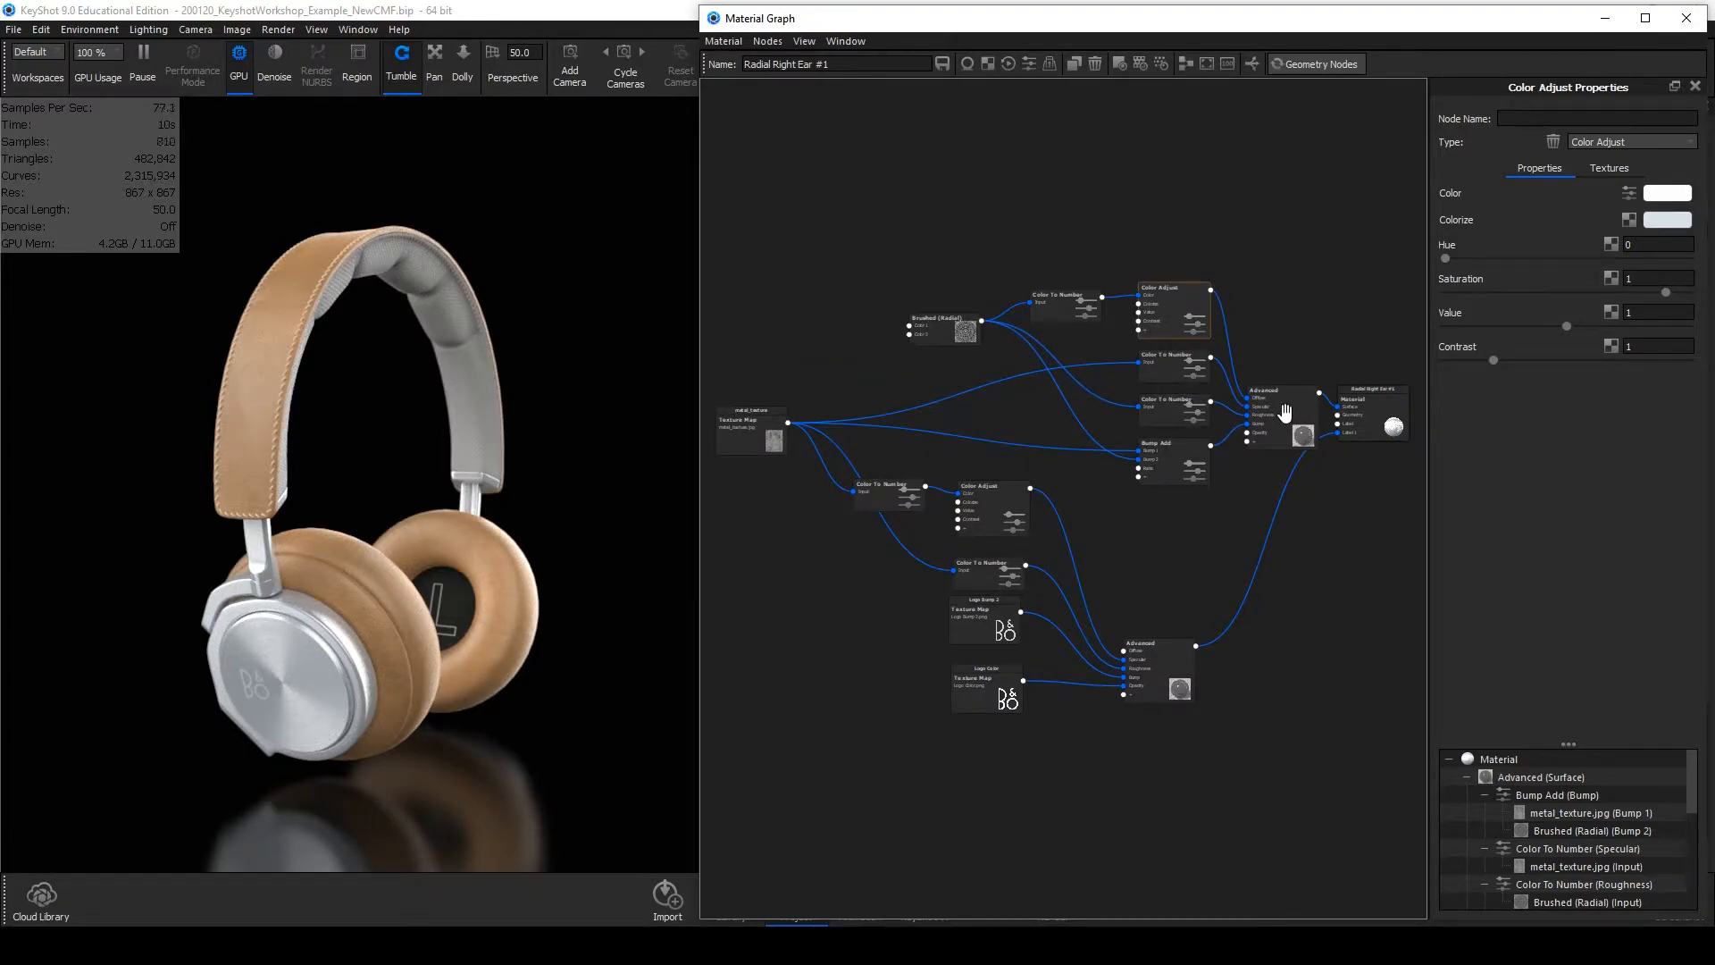
click(1181, 378)
key(c)
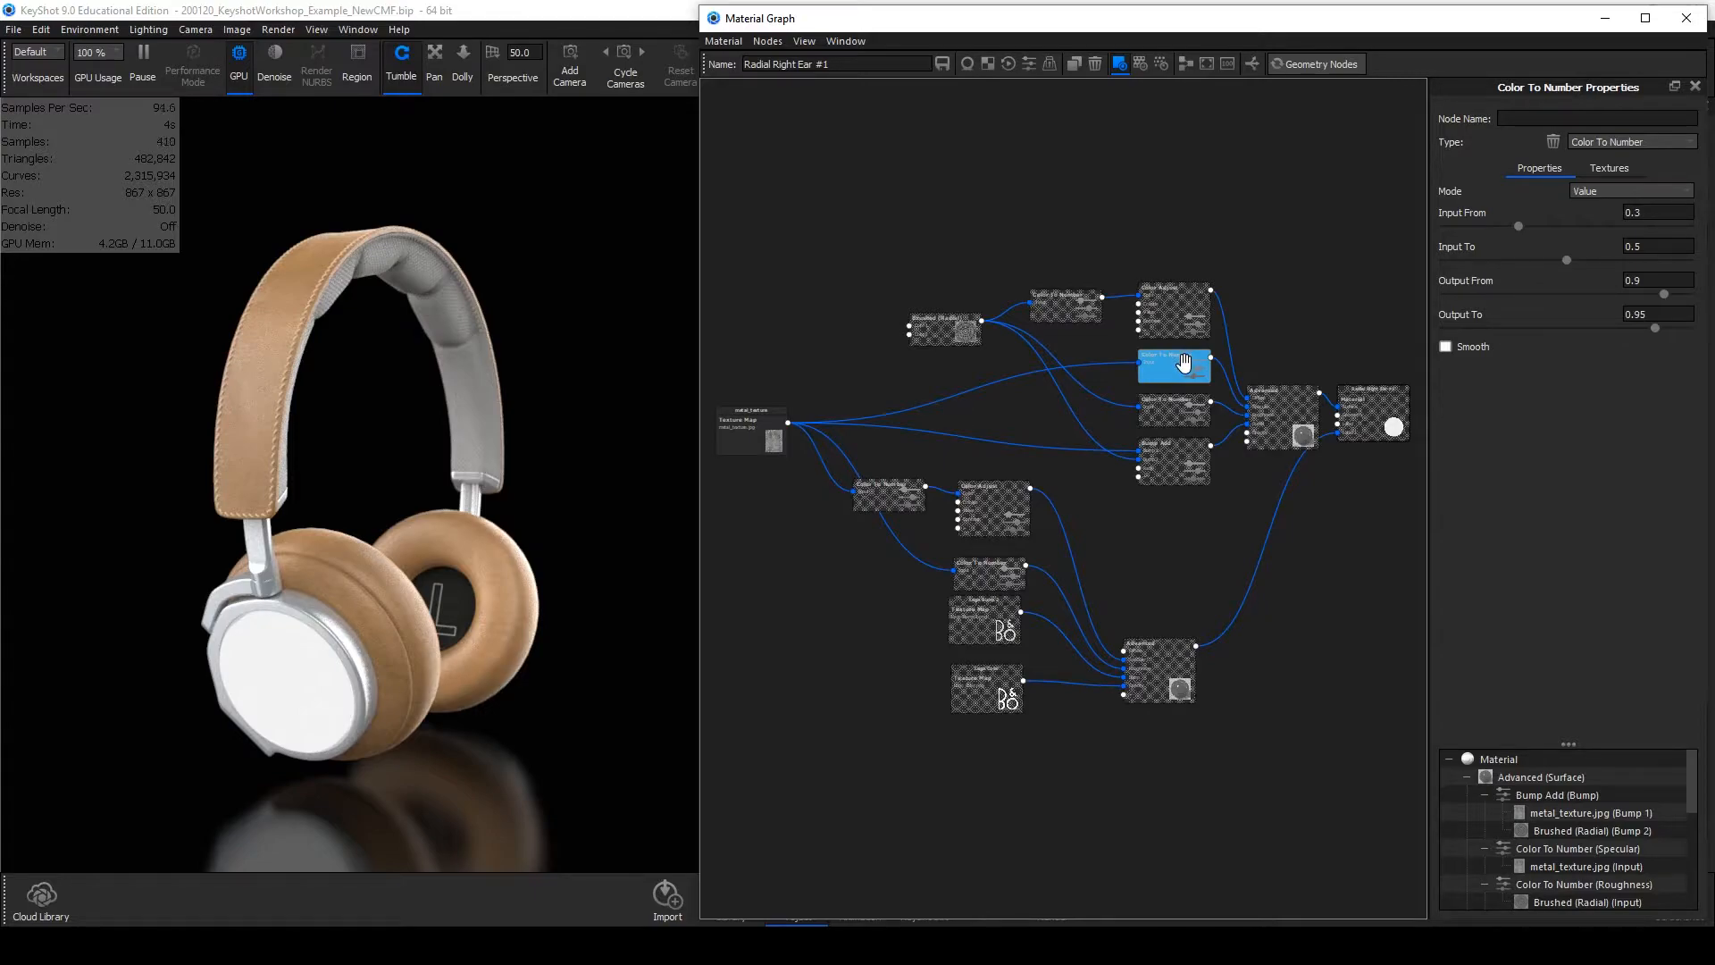
key(c)
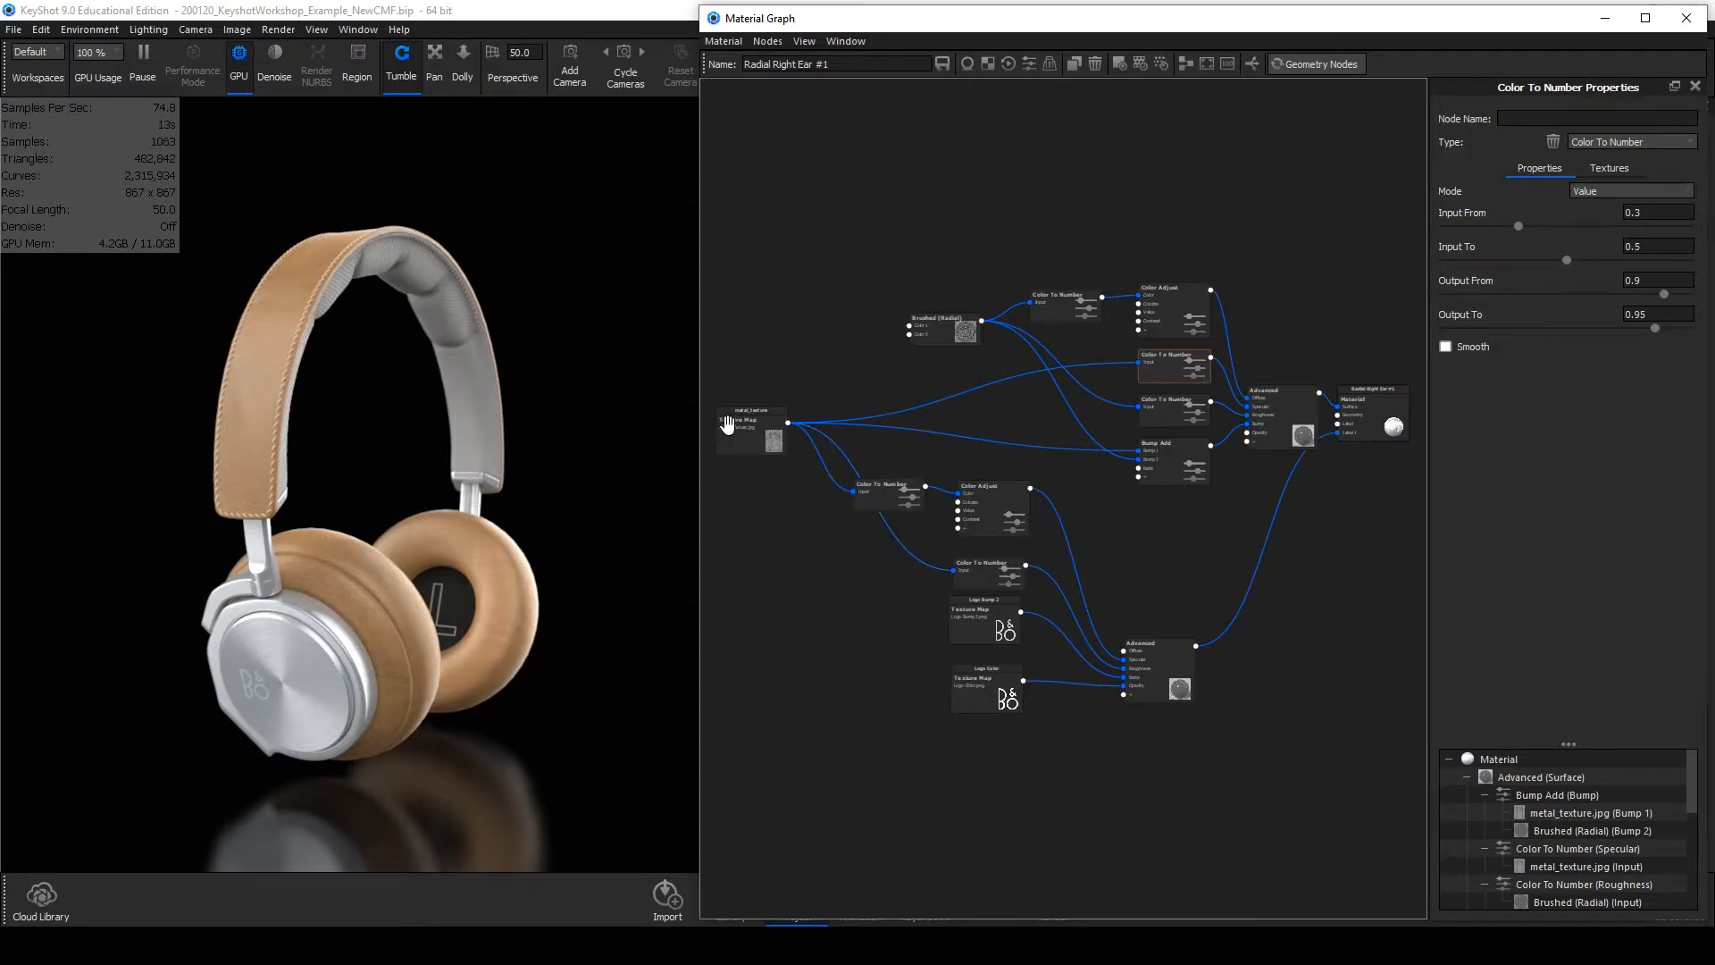
Try a saturated blue Colorize color on the logo label's Color Adjust node and cancel the color change.
drag(1151, 661, 1150, 657)
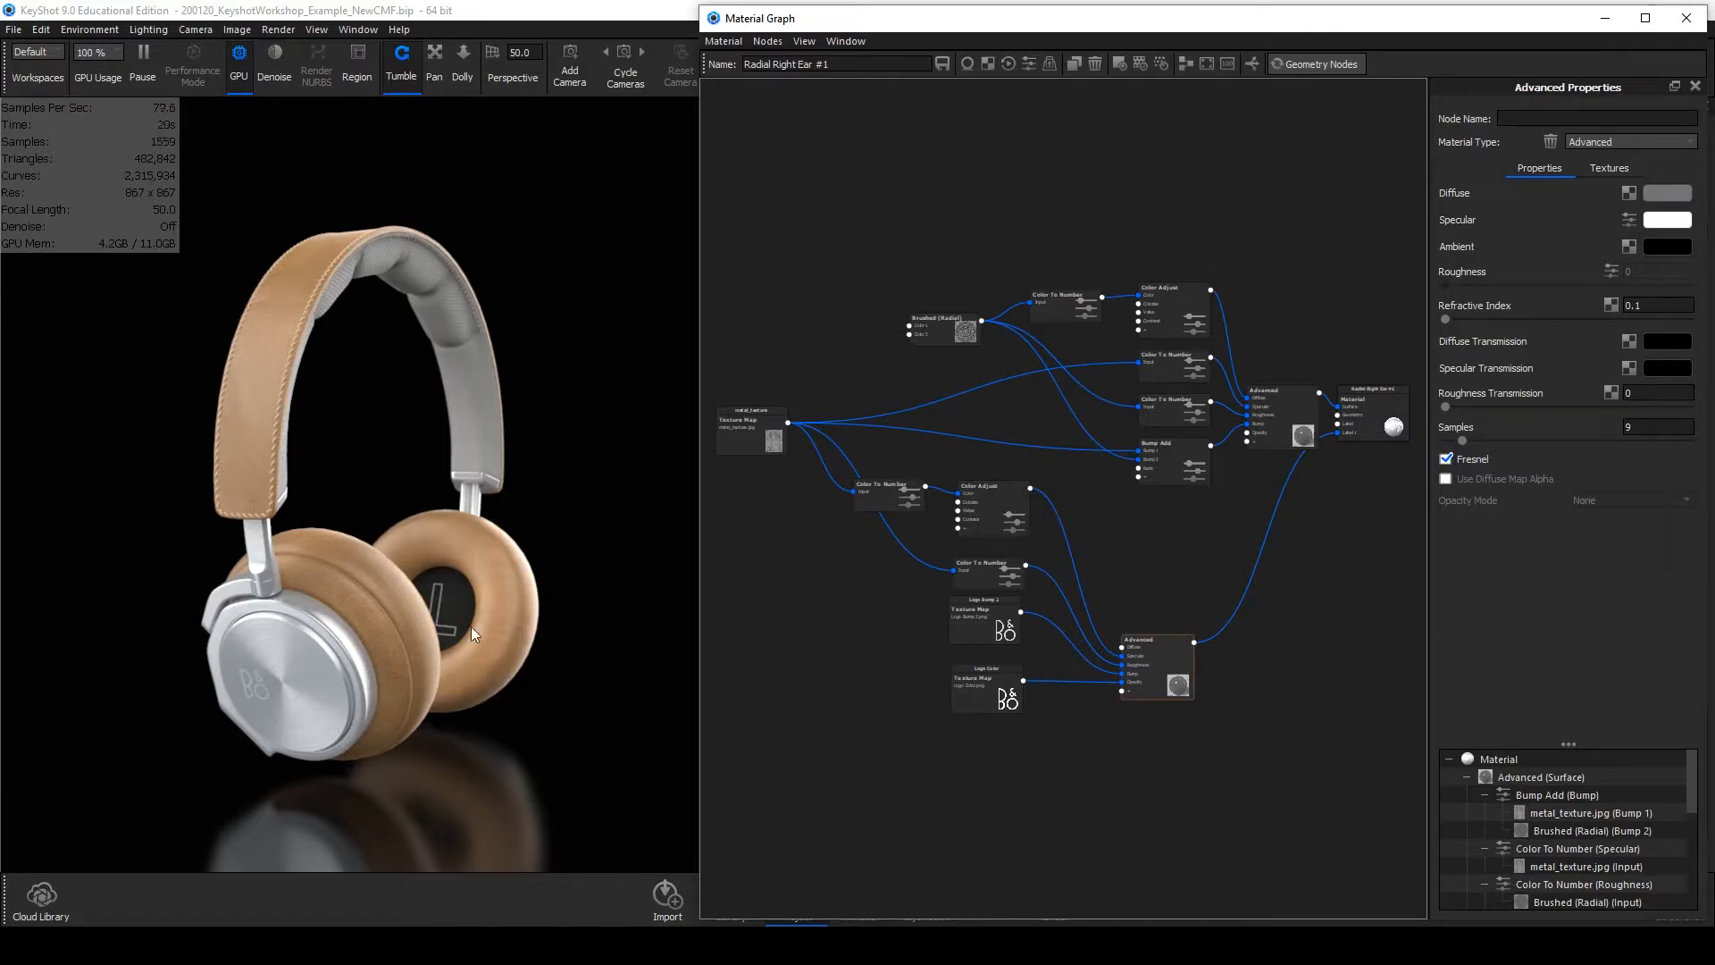
click(983, 517)
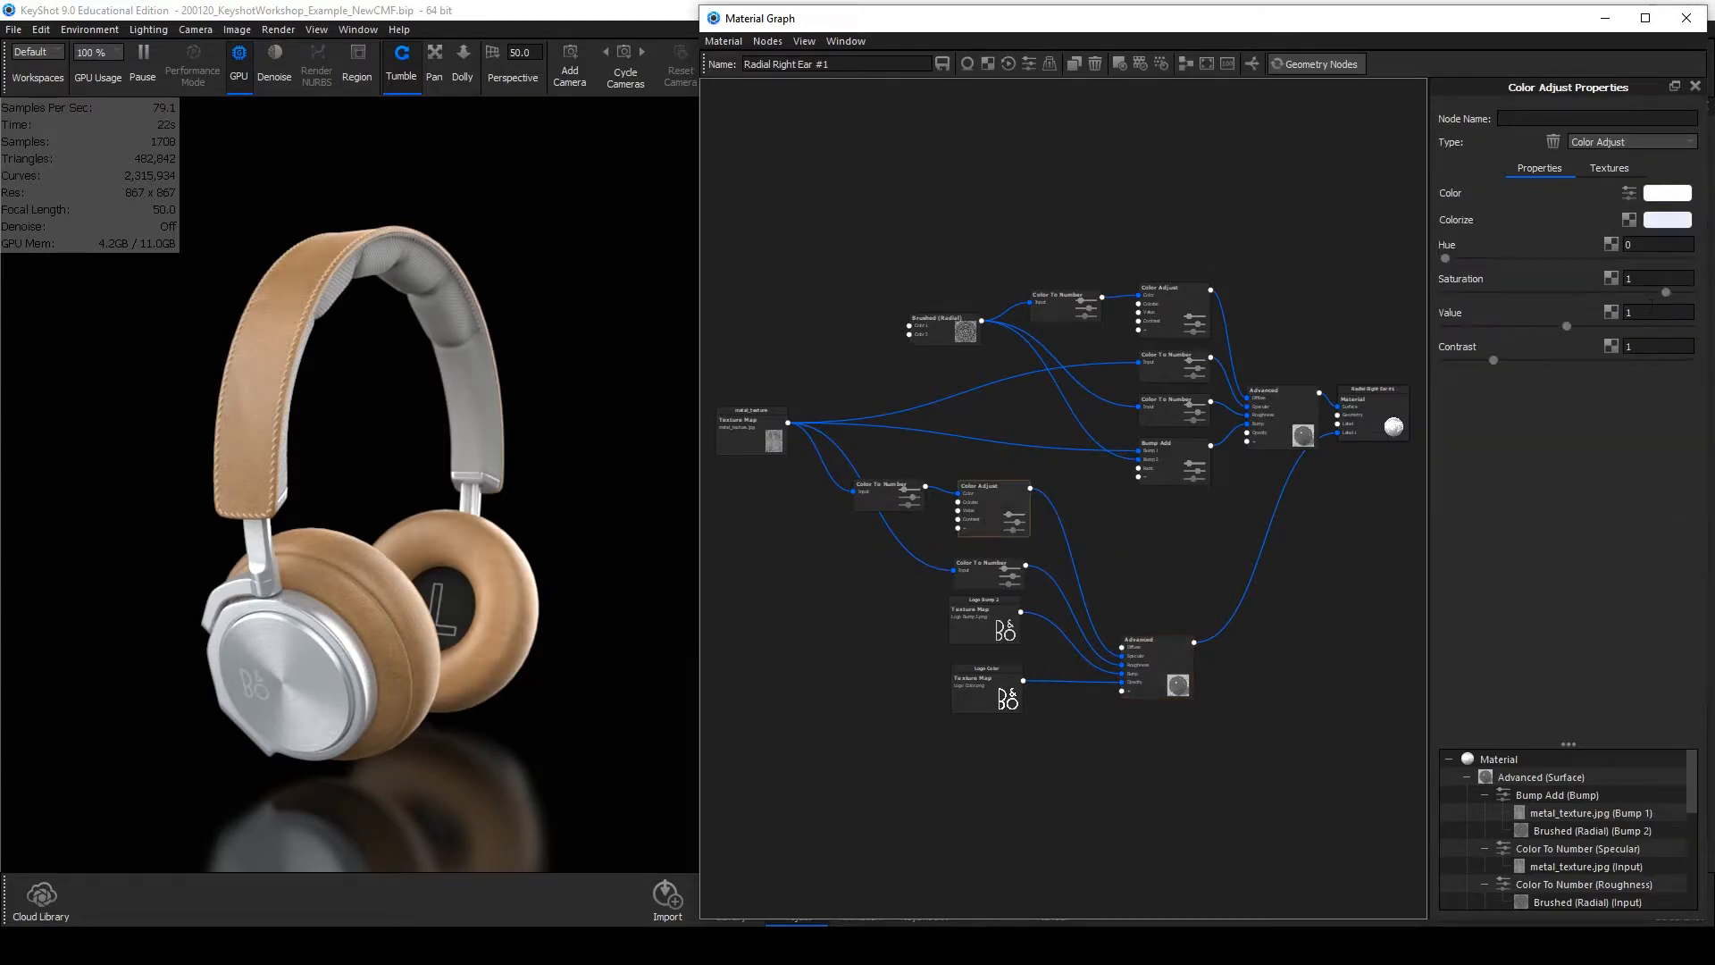
click(1677, 220)
drag(1614, 330, 1644, 337)
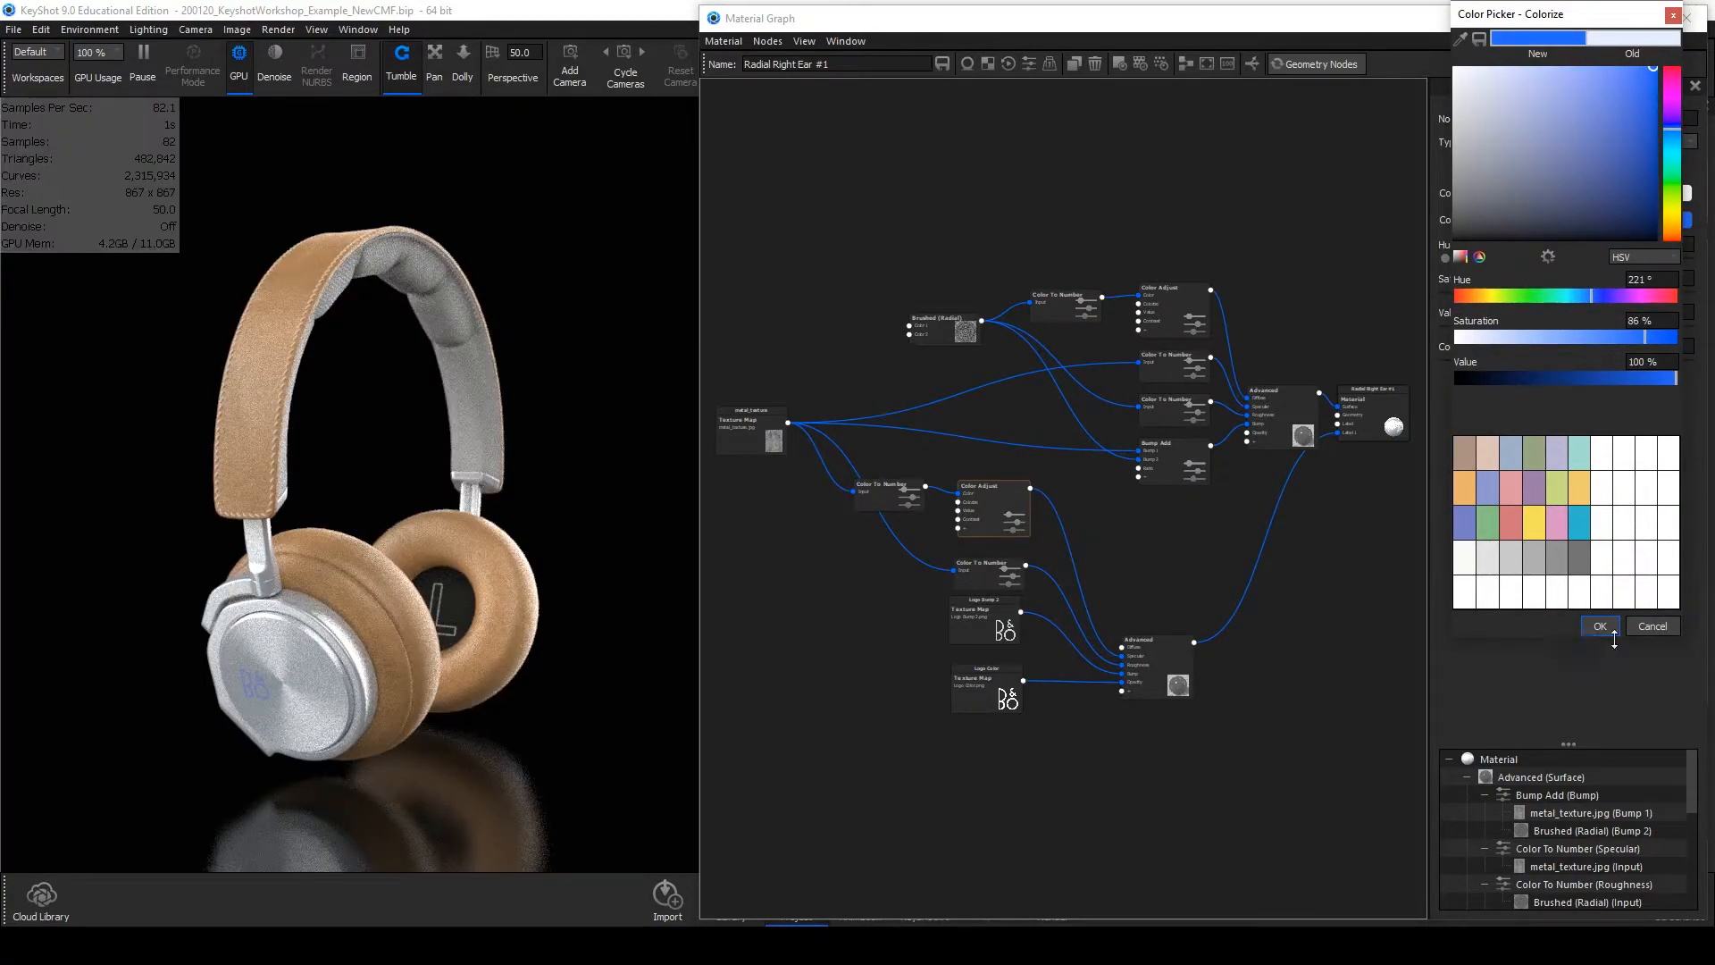
click(1653, 626)
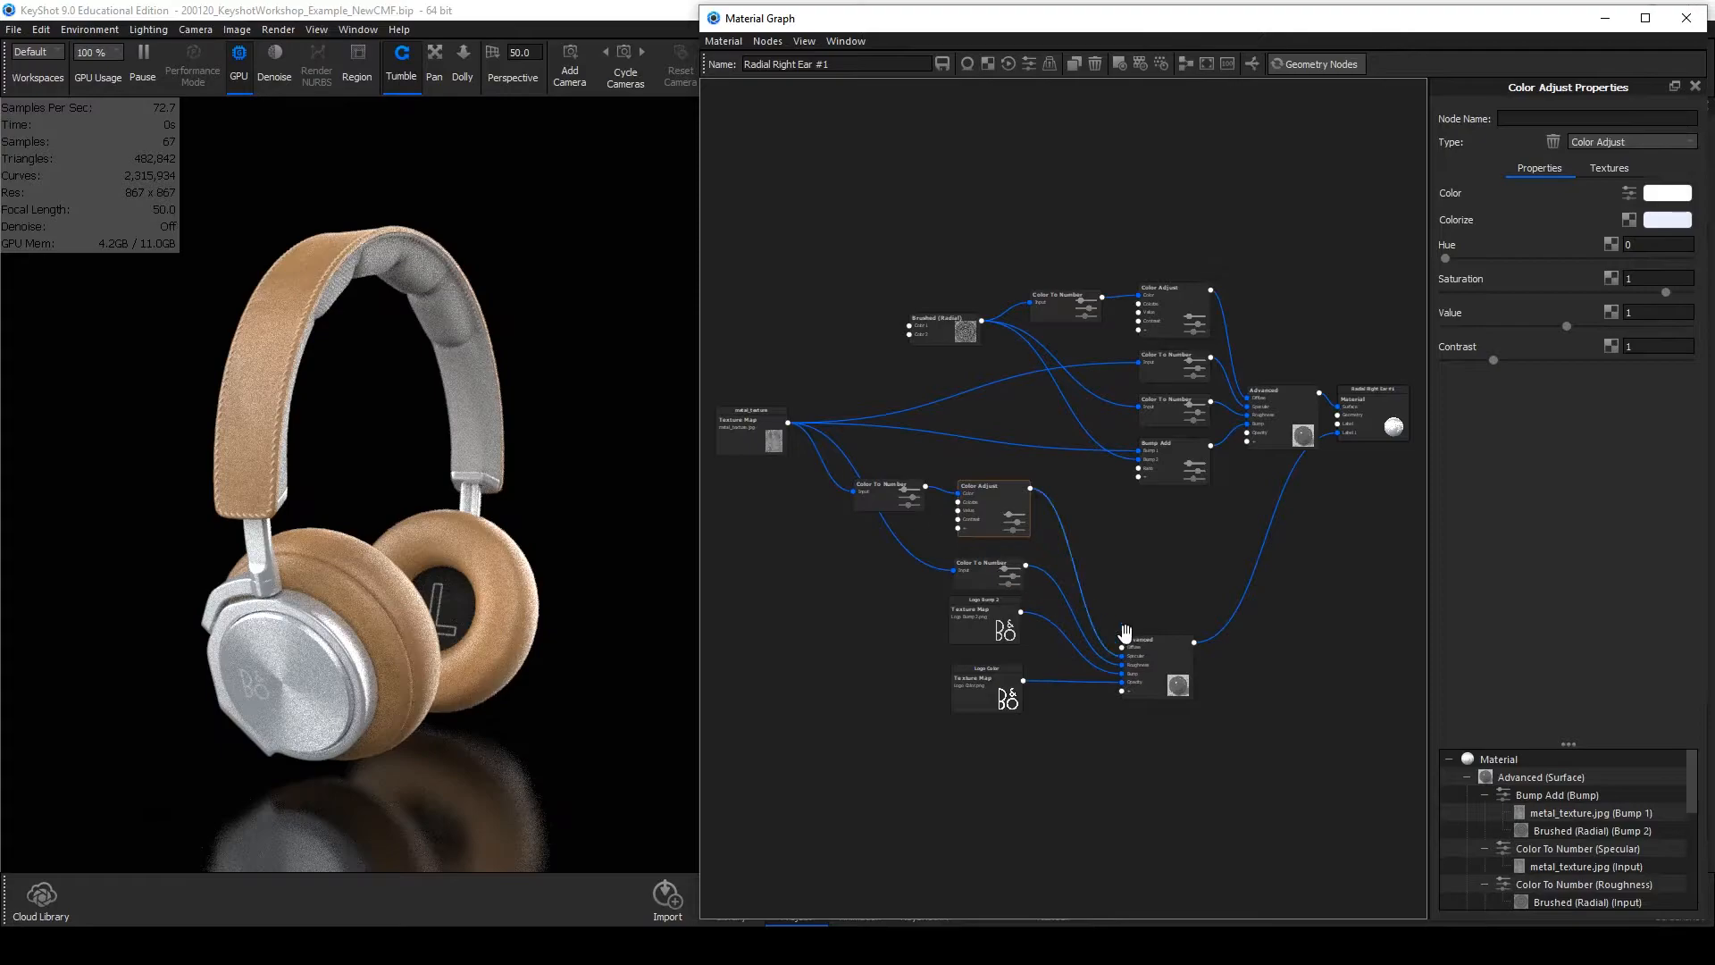
Examine the logo label's Color To Number, Logo Color and Logo Bump 2 nodes, and close the material graph.
click(1013, 581)
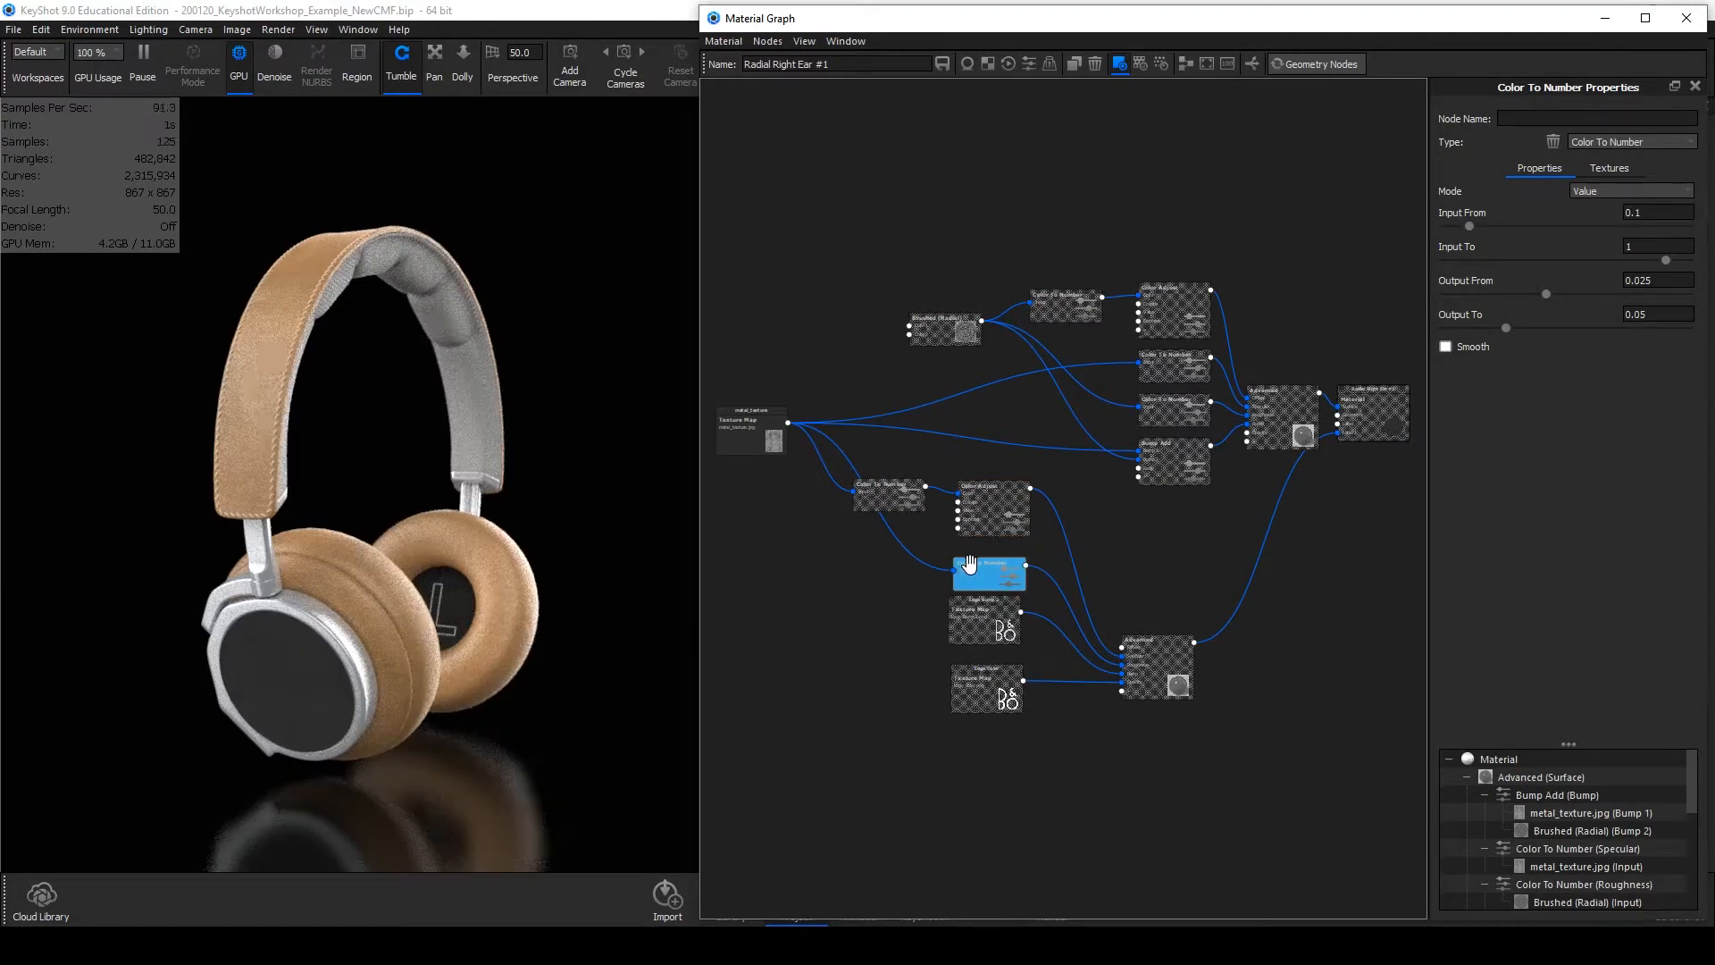
click(1083, 631)
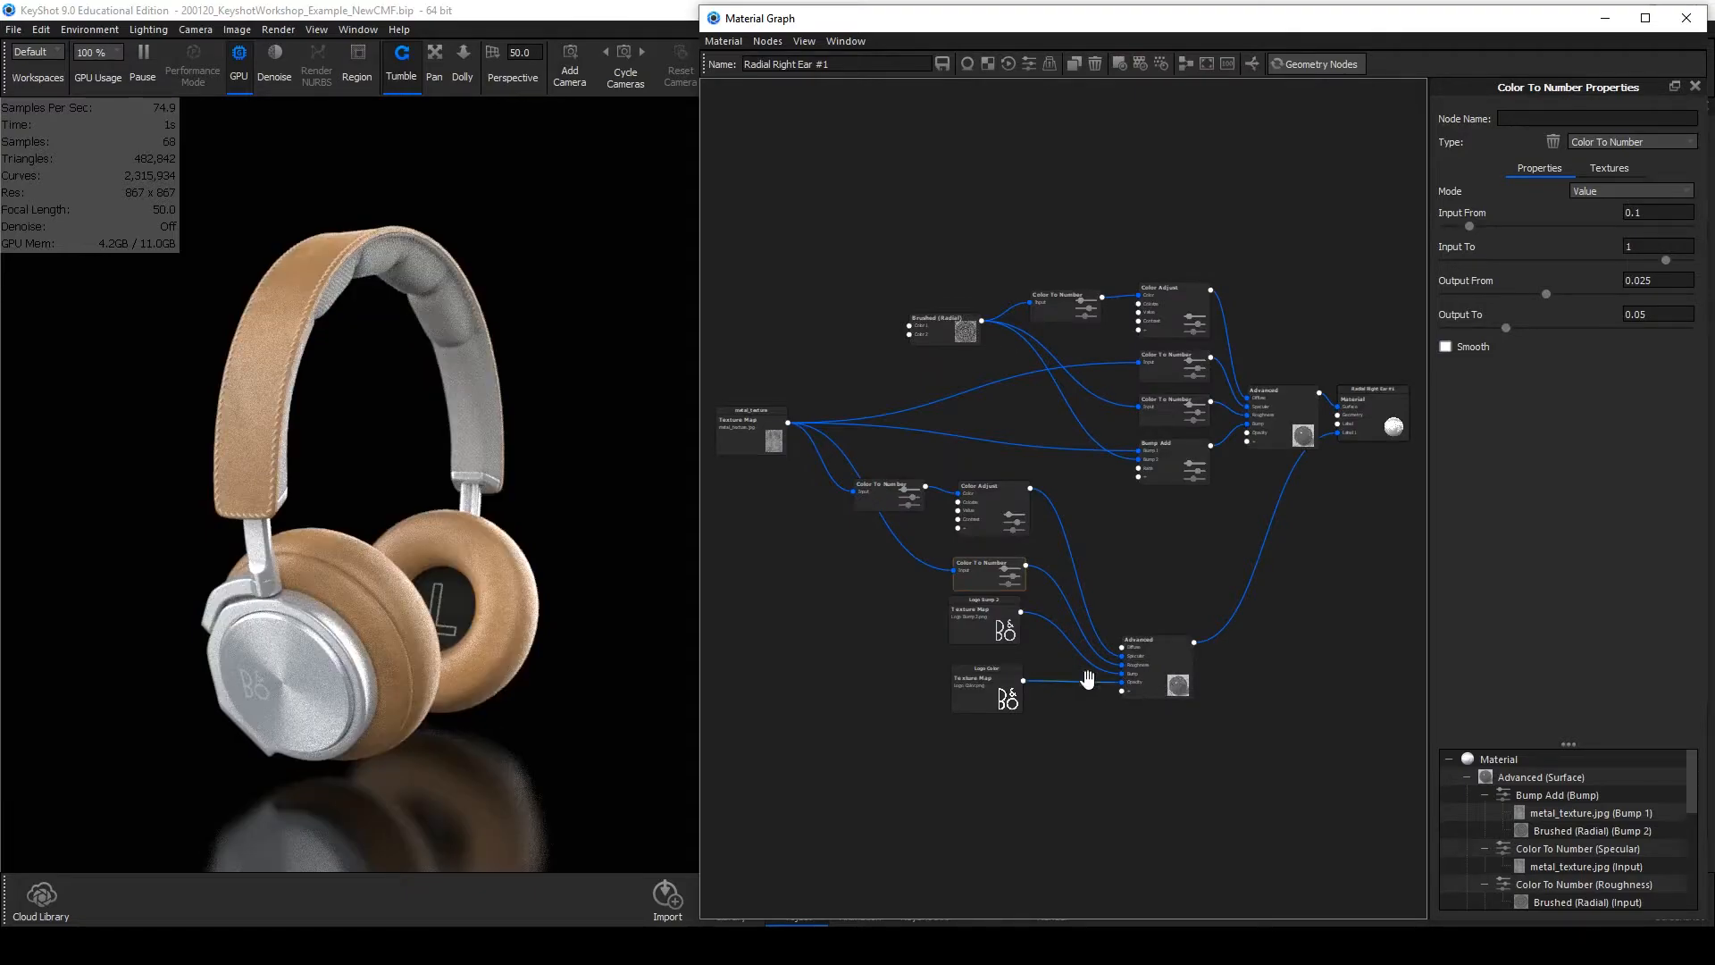
drag(990, 689, 988, 681)
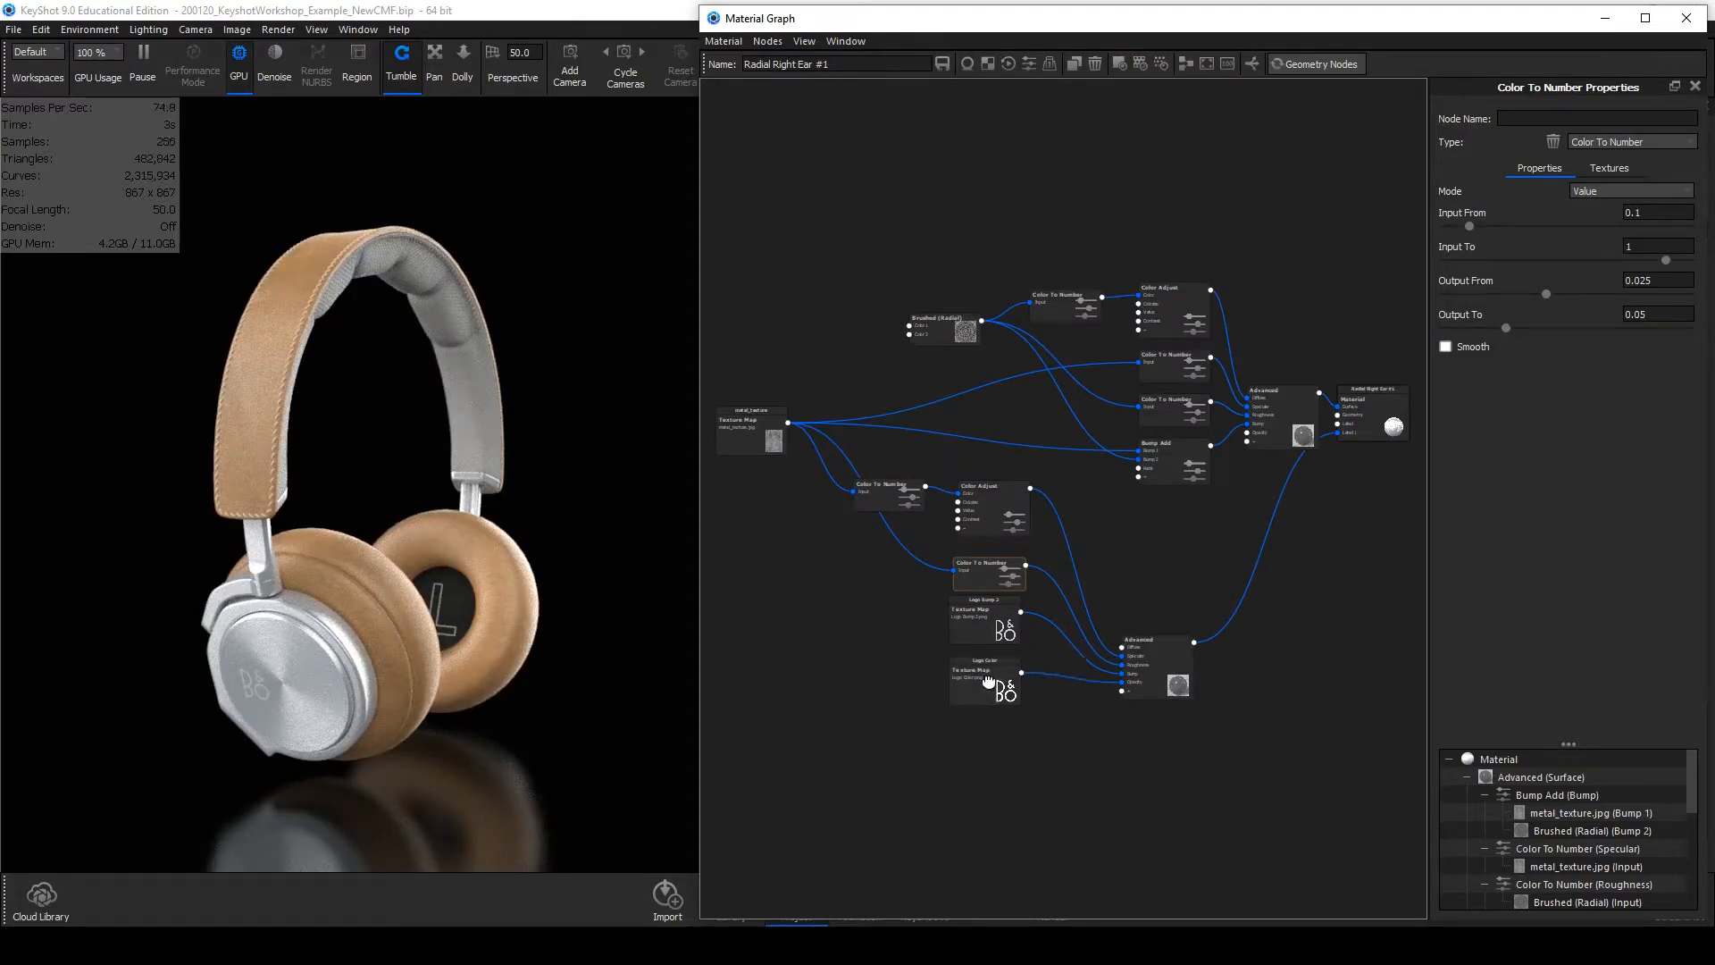
click(997, 669)
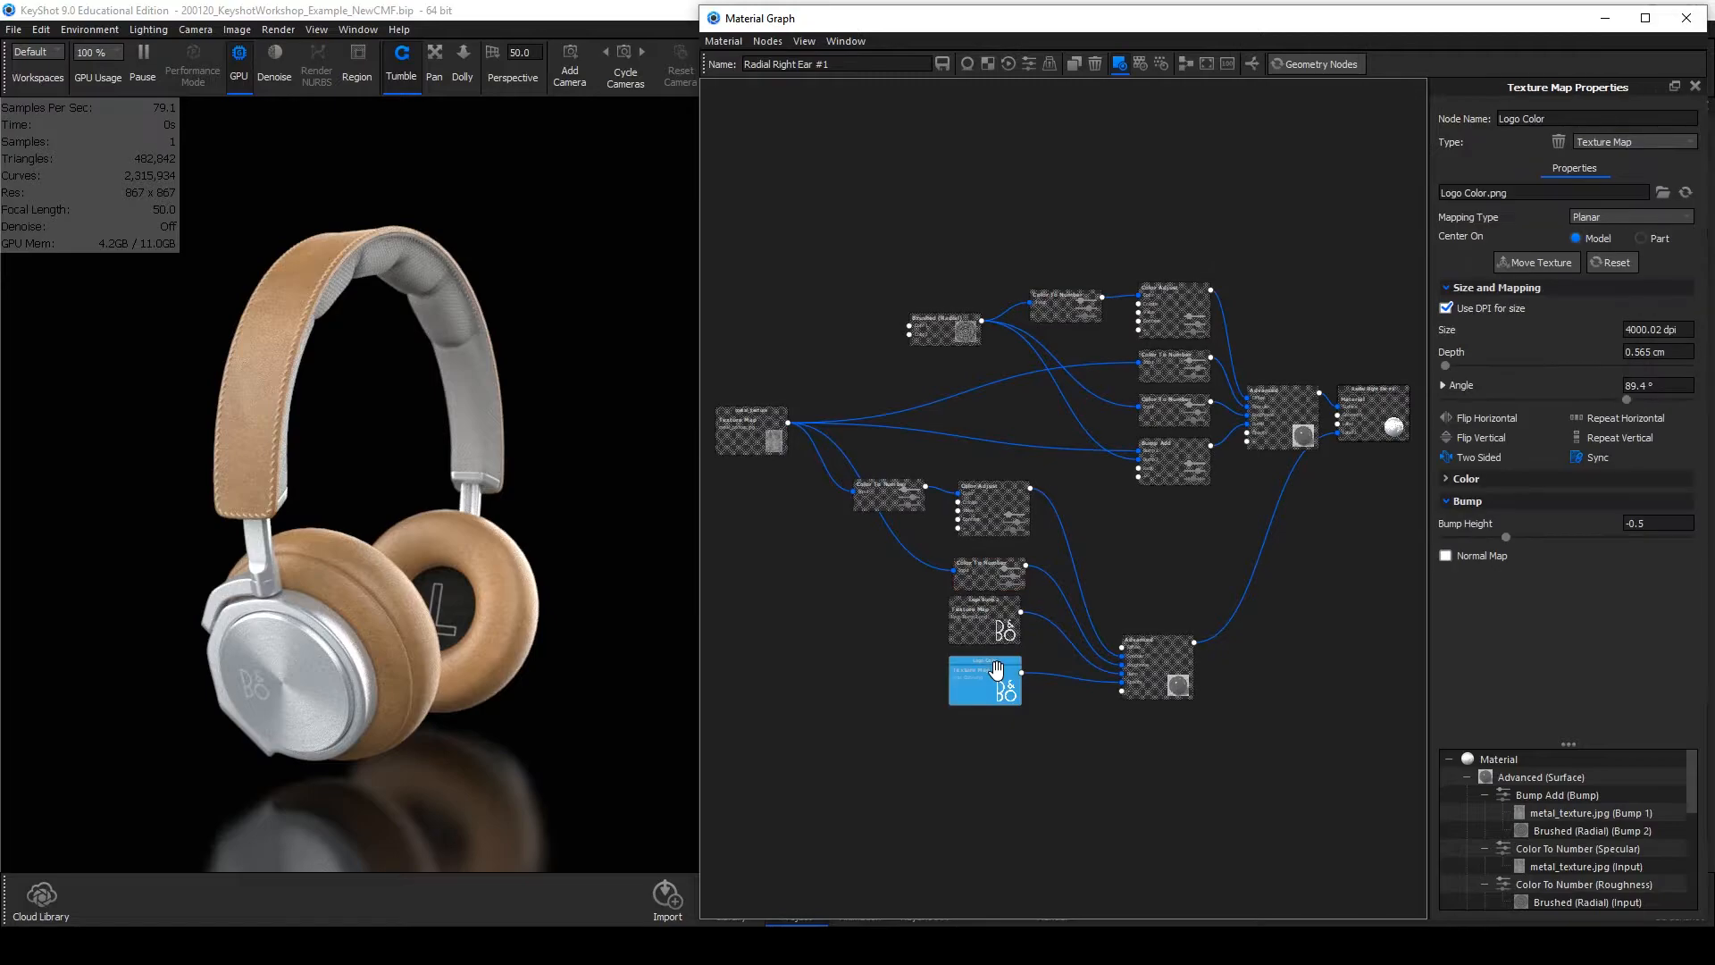
click(992, 630)
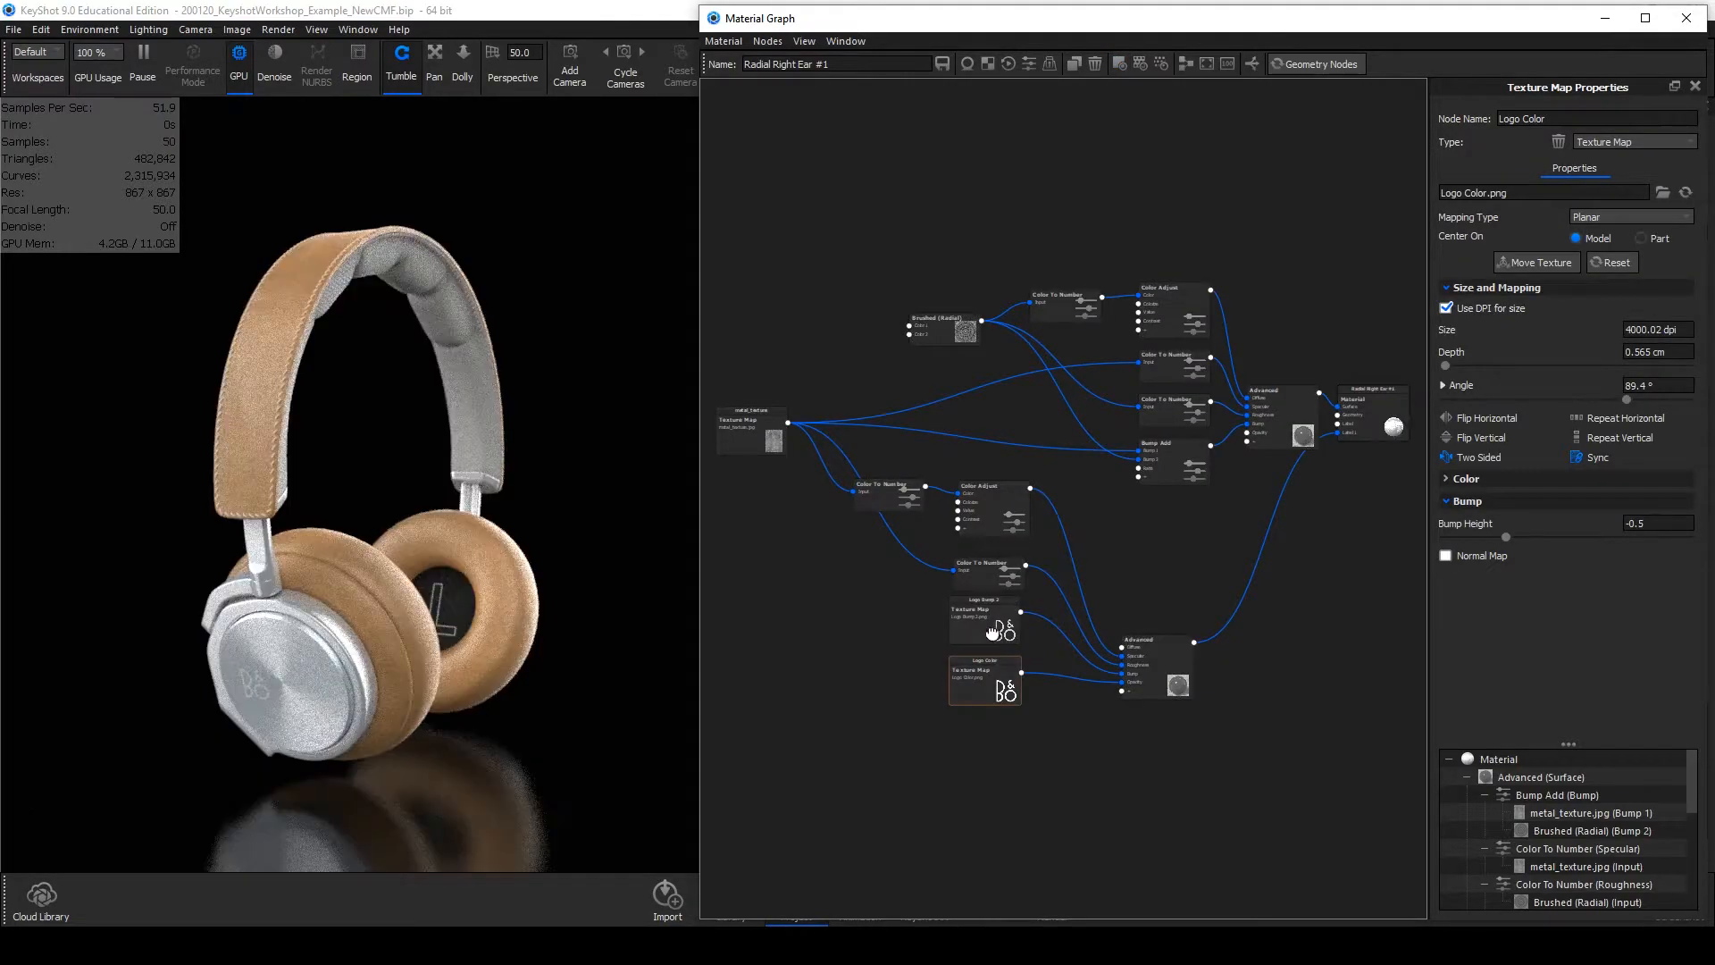
click(880, 547)
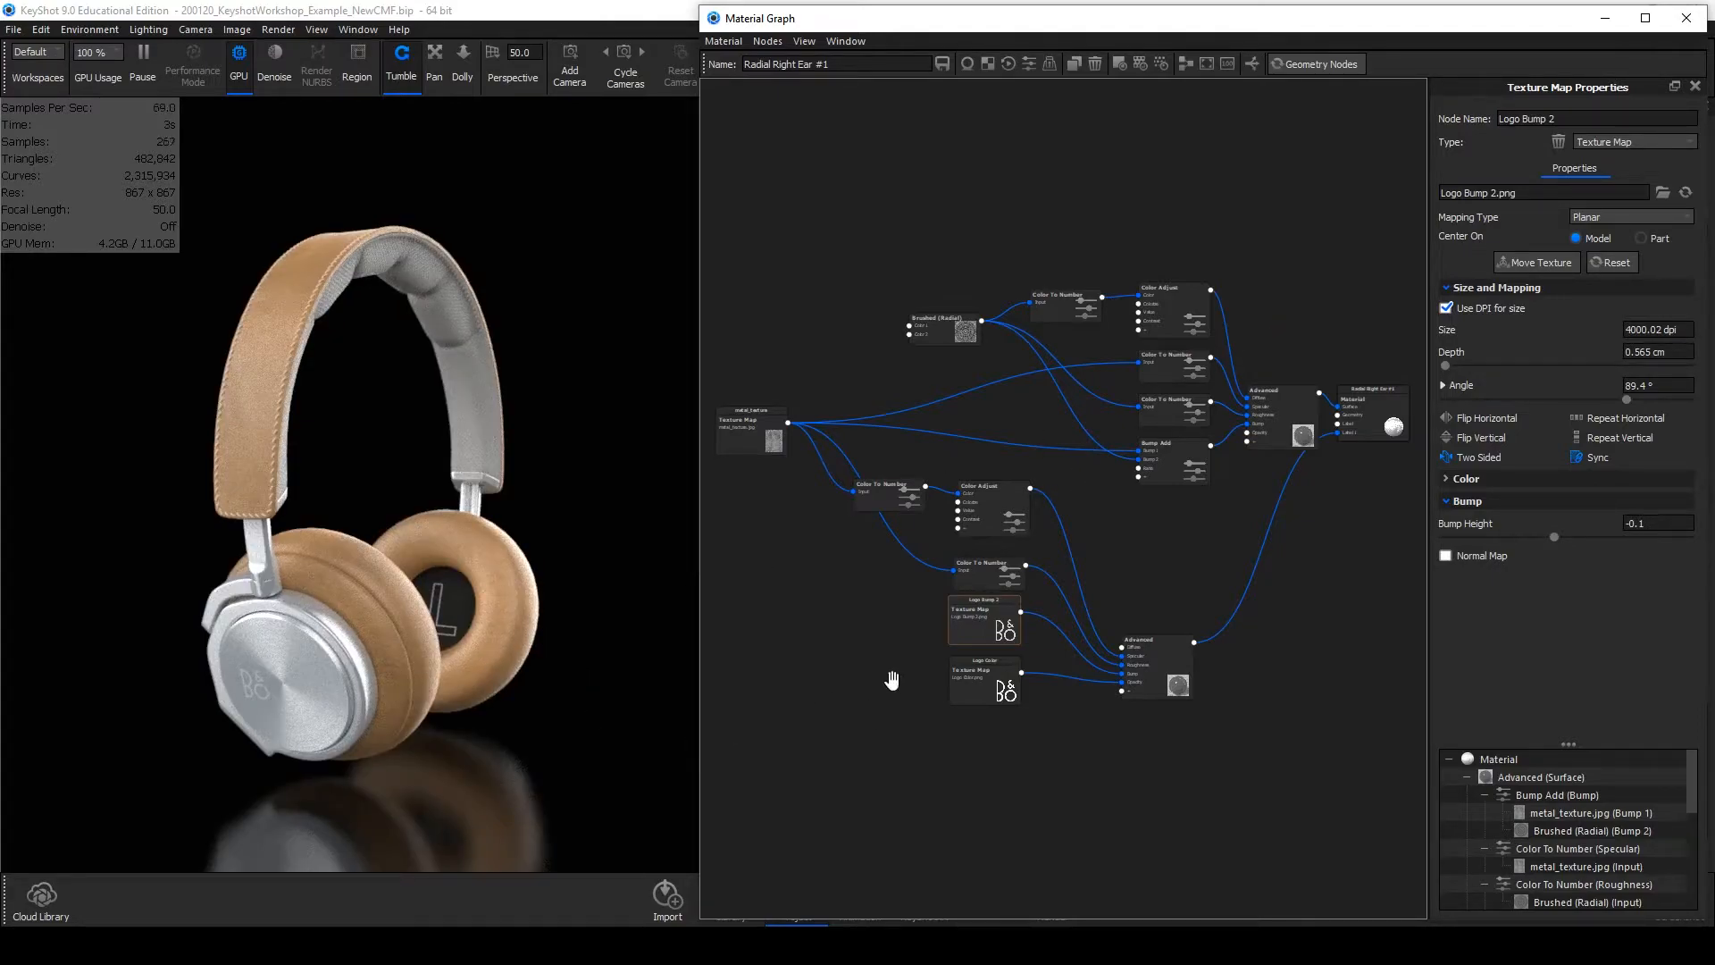
click(1685, 18)
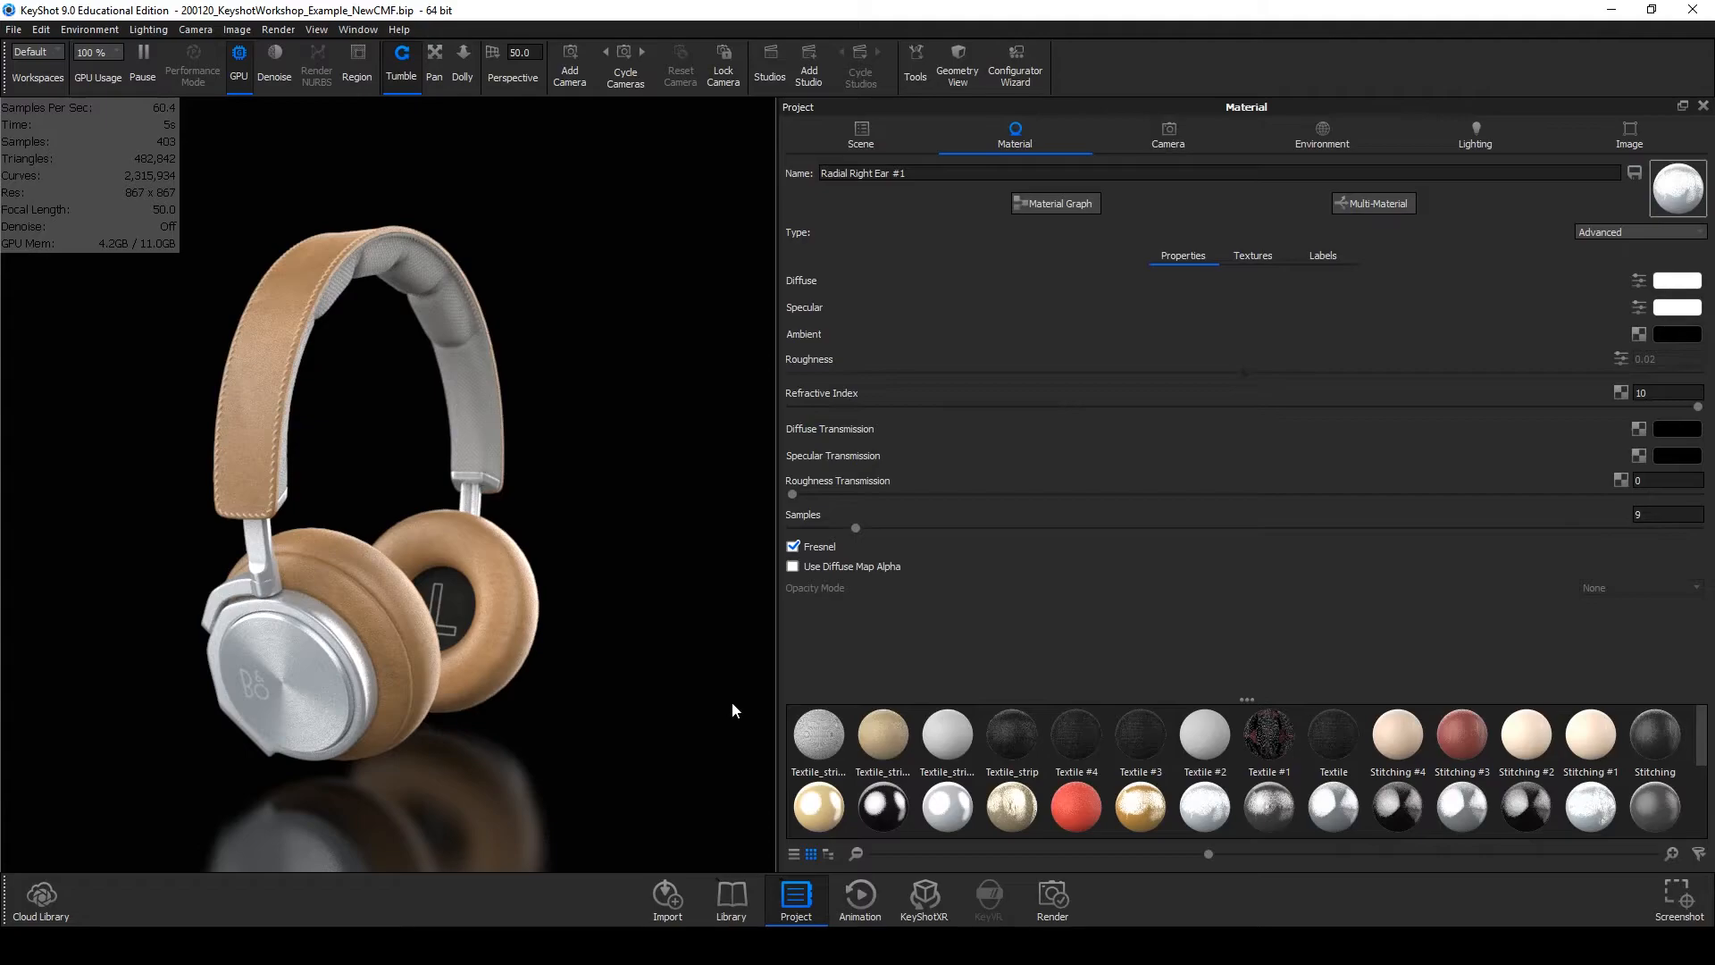
Open the Ground Material's properties from the floor and activate the 3 Point White BG environment.
double_click(664, 720)
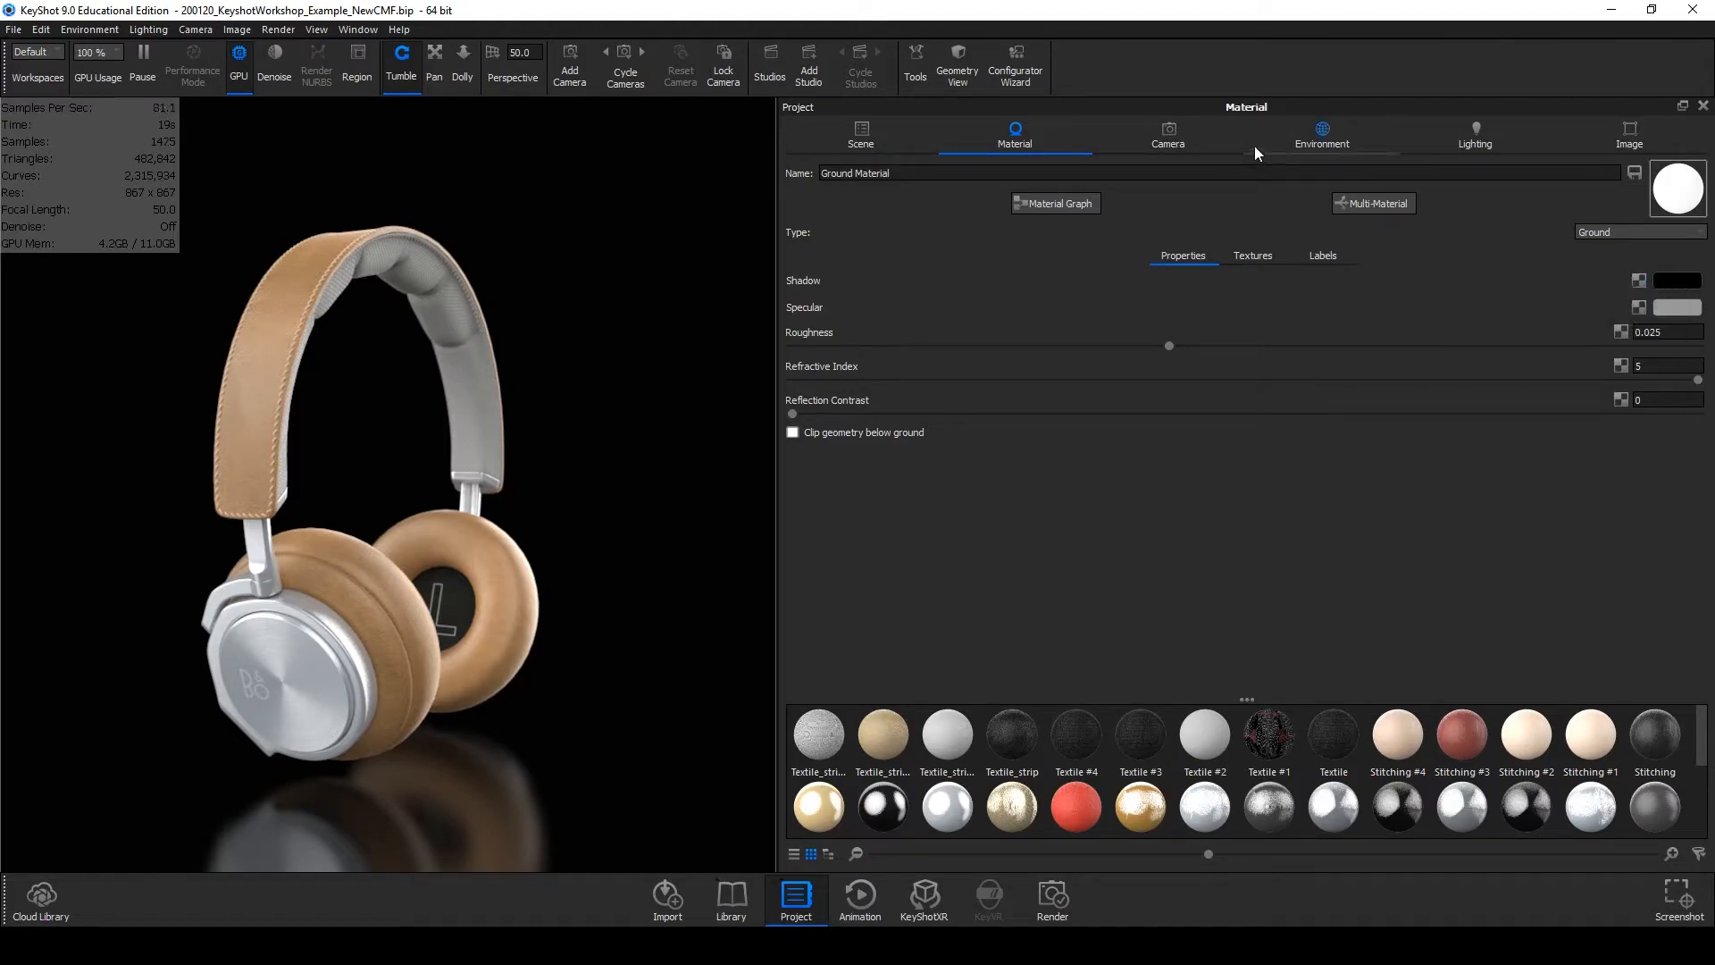
click(1327, 136)
double_click(972, 232)
click(871, 134)
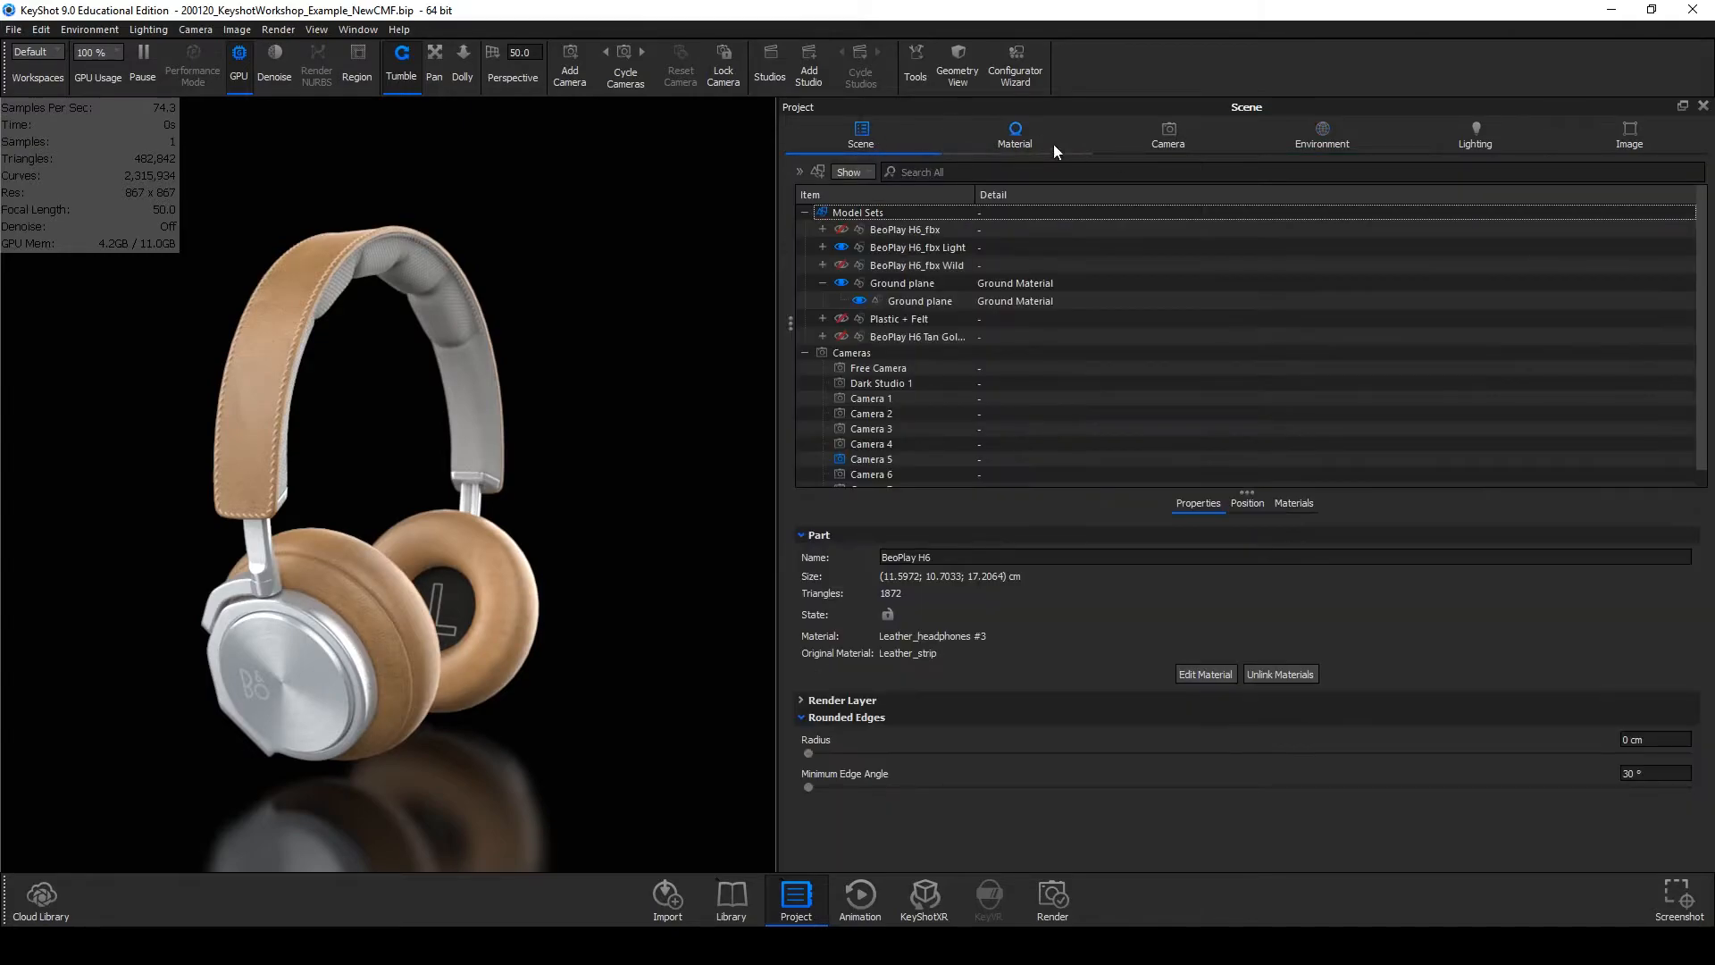
Try a pure red Shadow color on the Ground Material, cancel it, and reactivate the 3 Point Black BG environment.
click(1015, 136)
click(1678, 281)
drag(1532, 378, 1640, 377)
drag(1519, 337, 1674, 417)
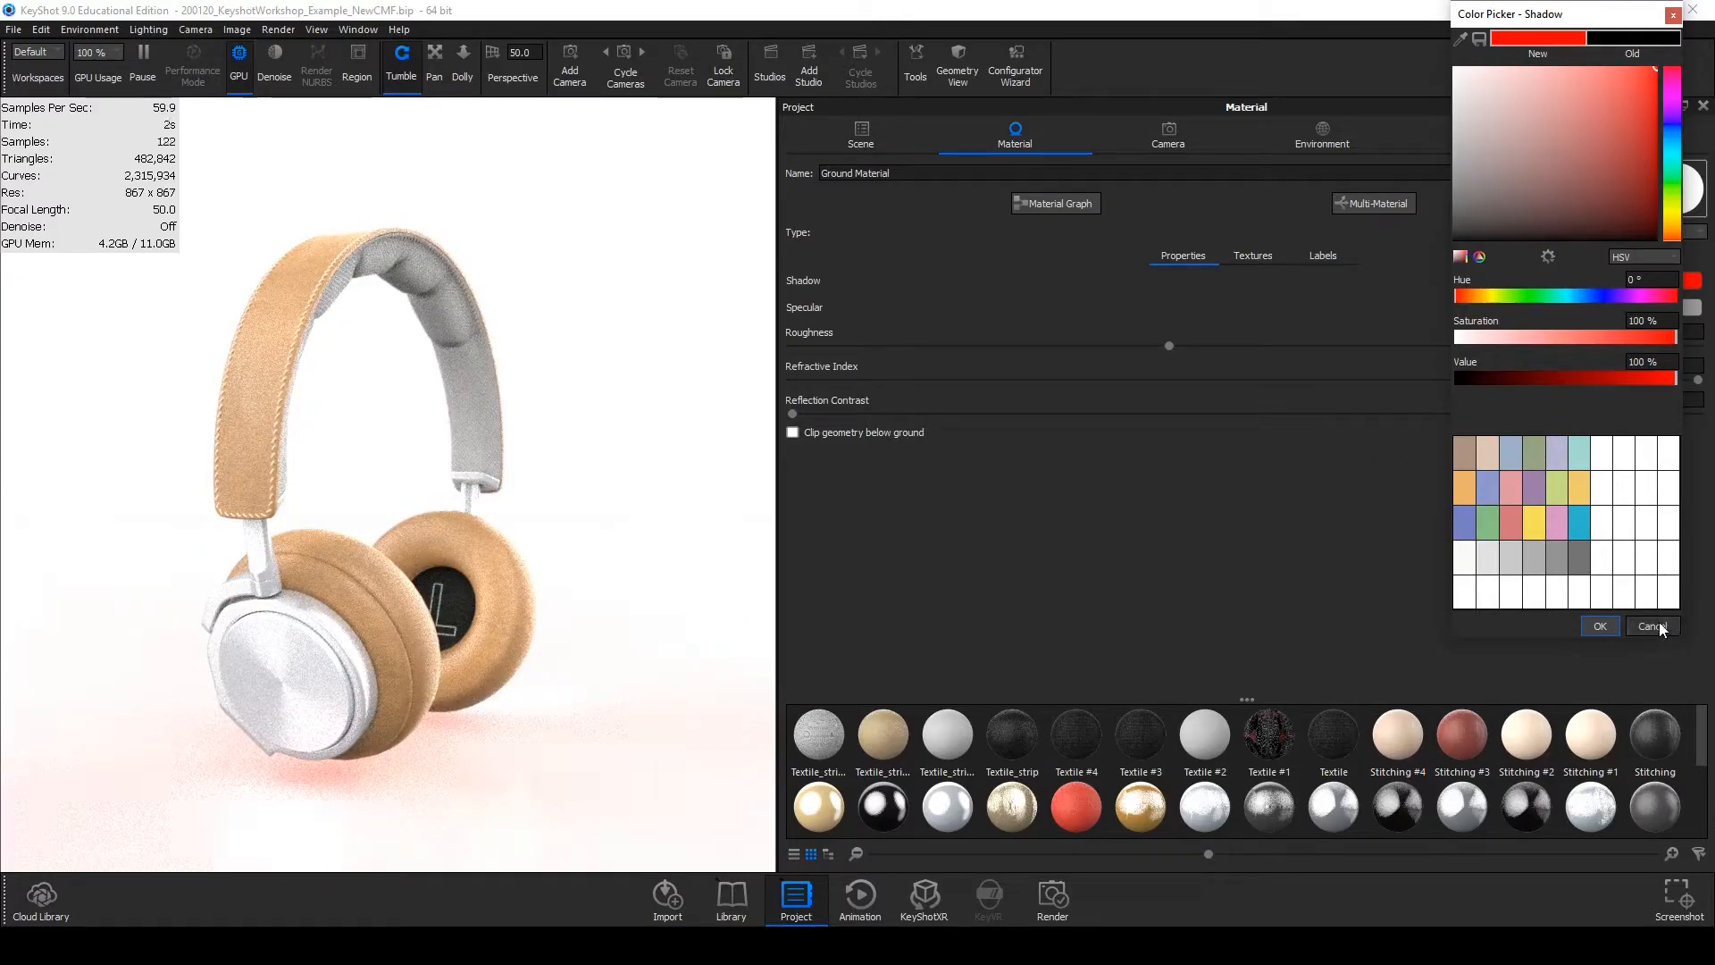
click(1659, 622)
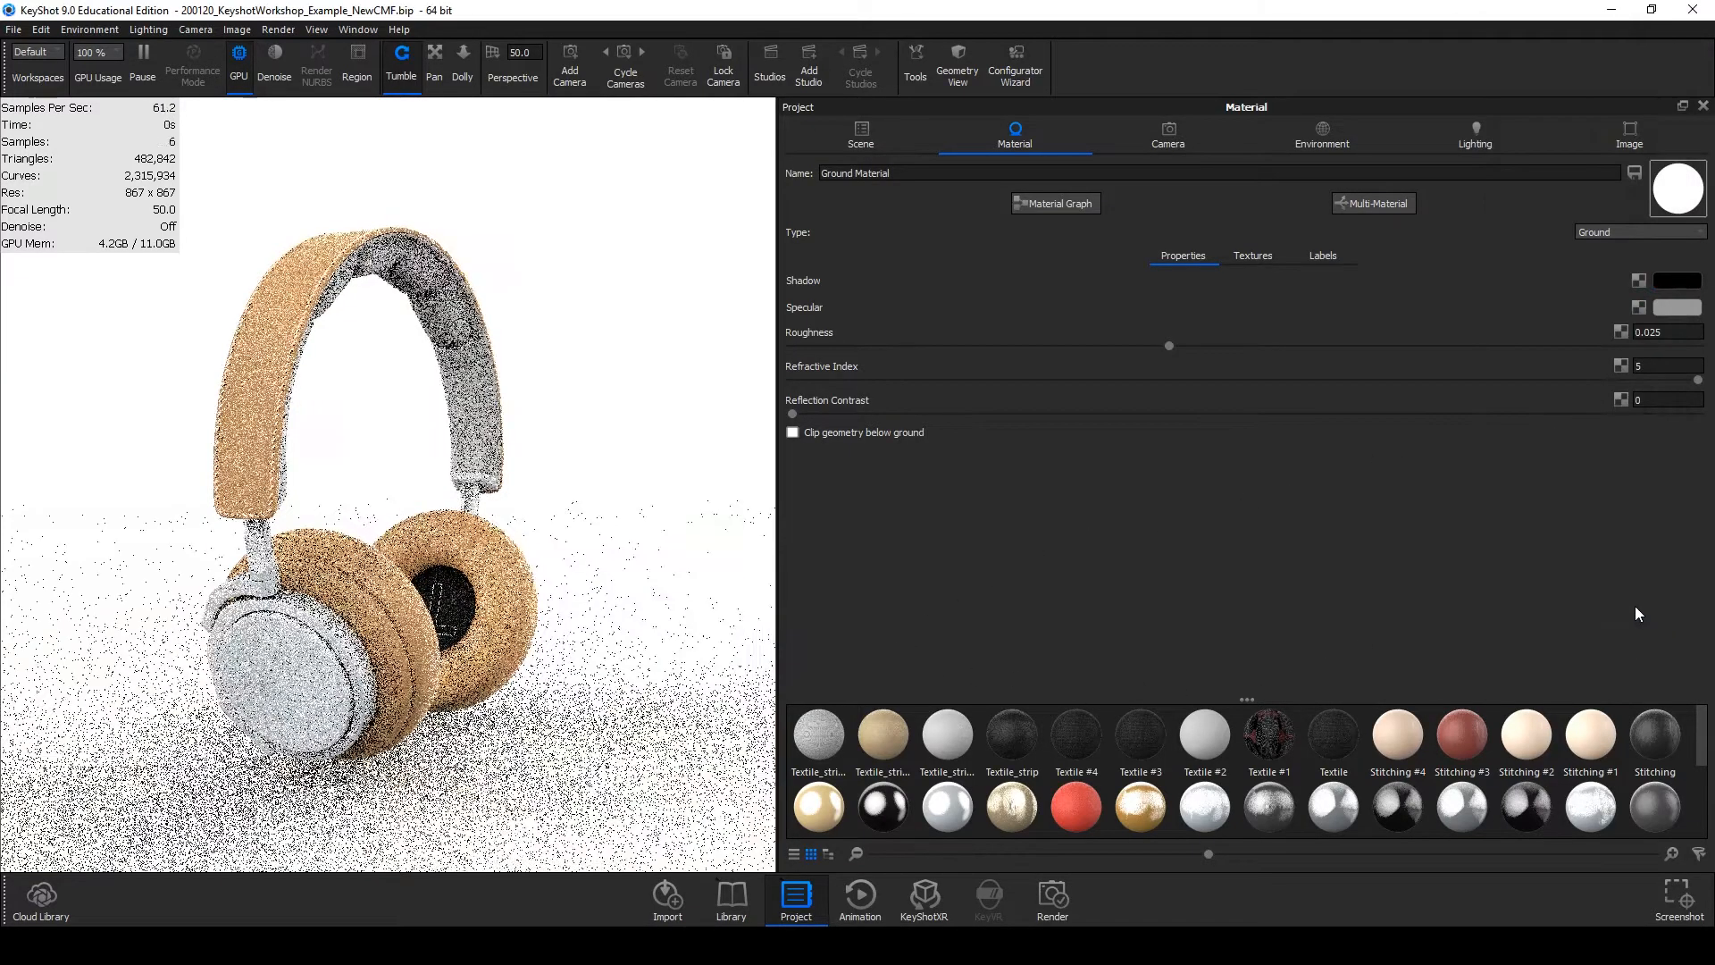
click(1264, 141)
click(1032, 184)
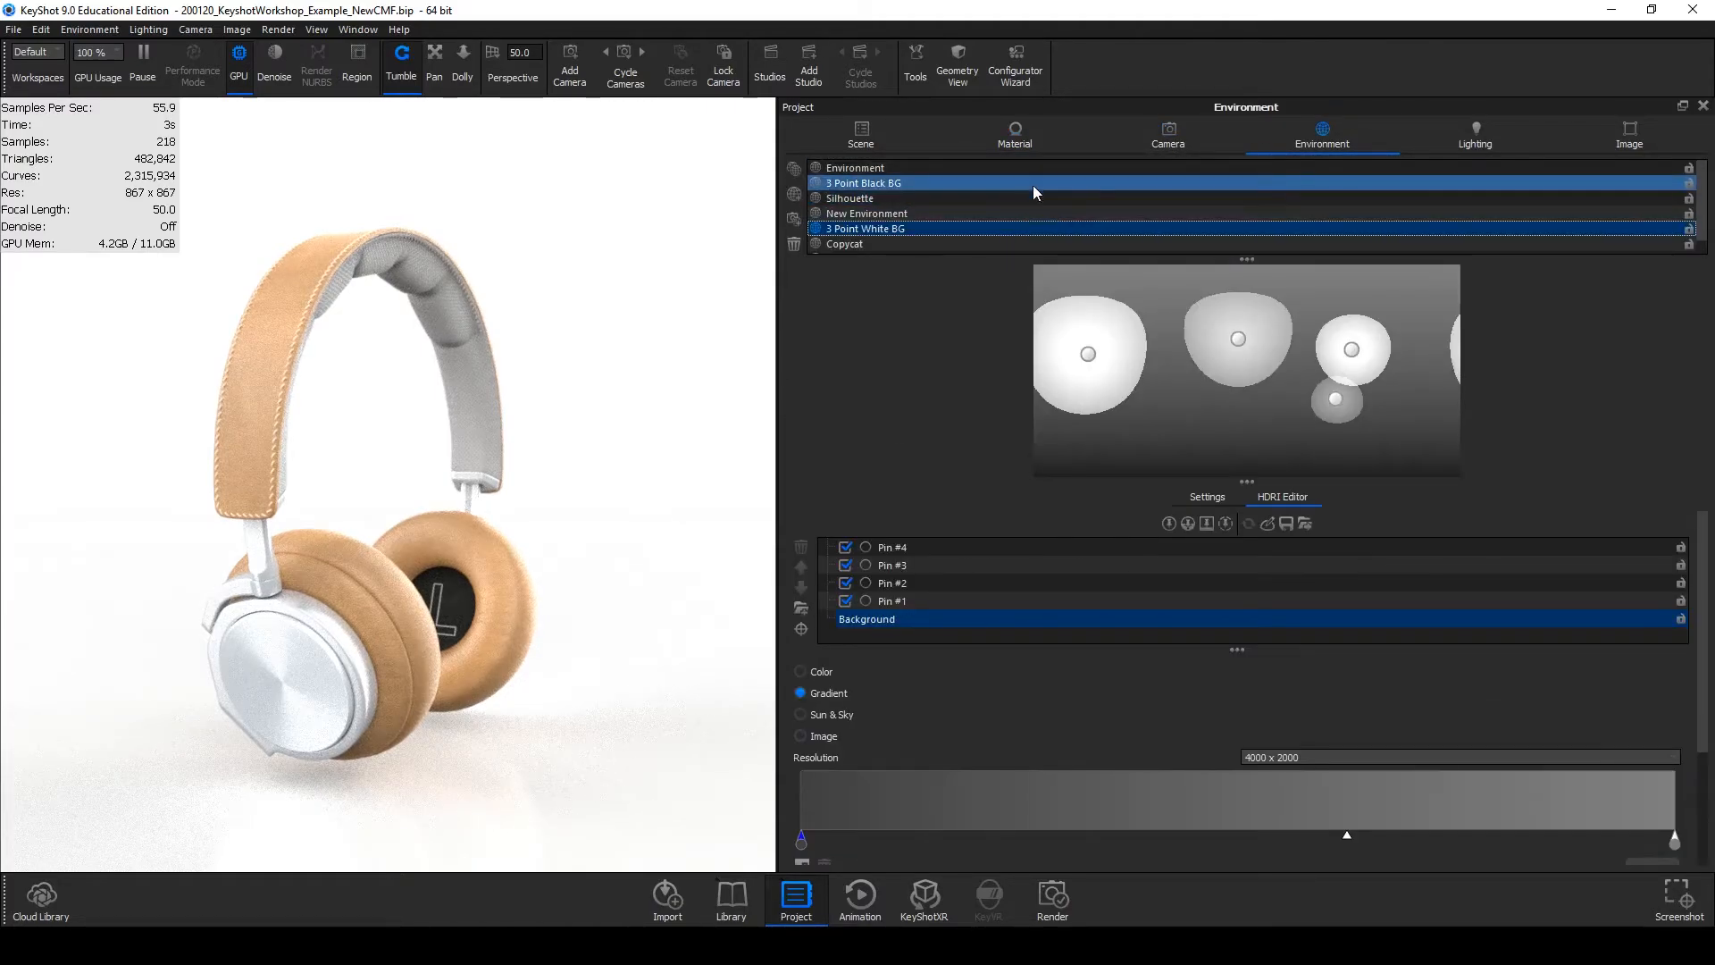
Try a Specular color value of 87% and a Roughness of 0 on the Ground Material, reverting both changes.
click(990, 134)
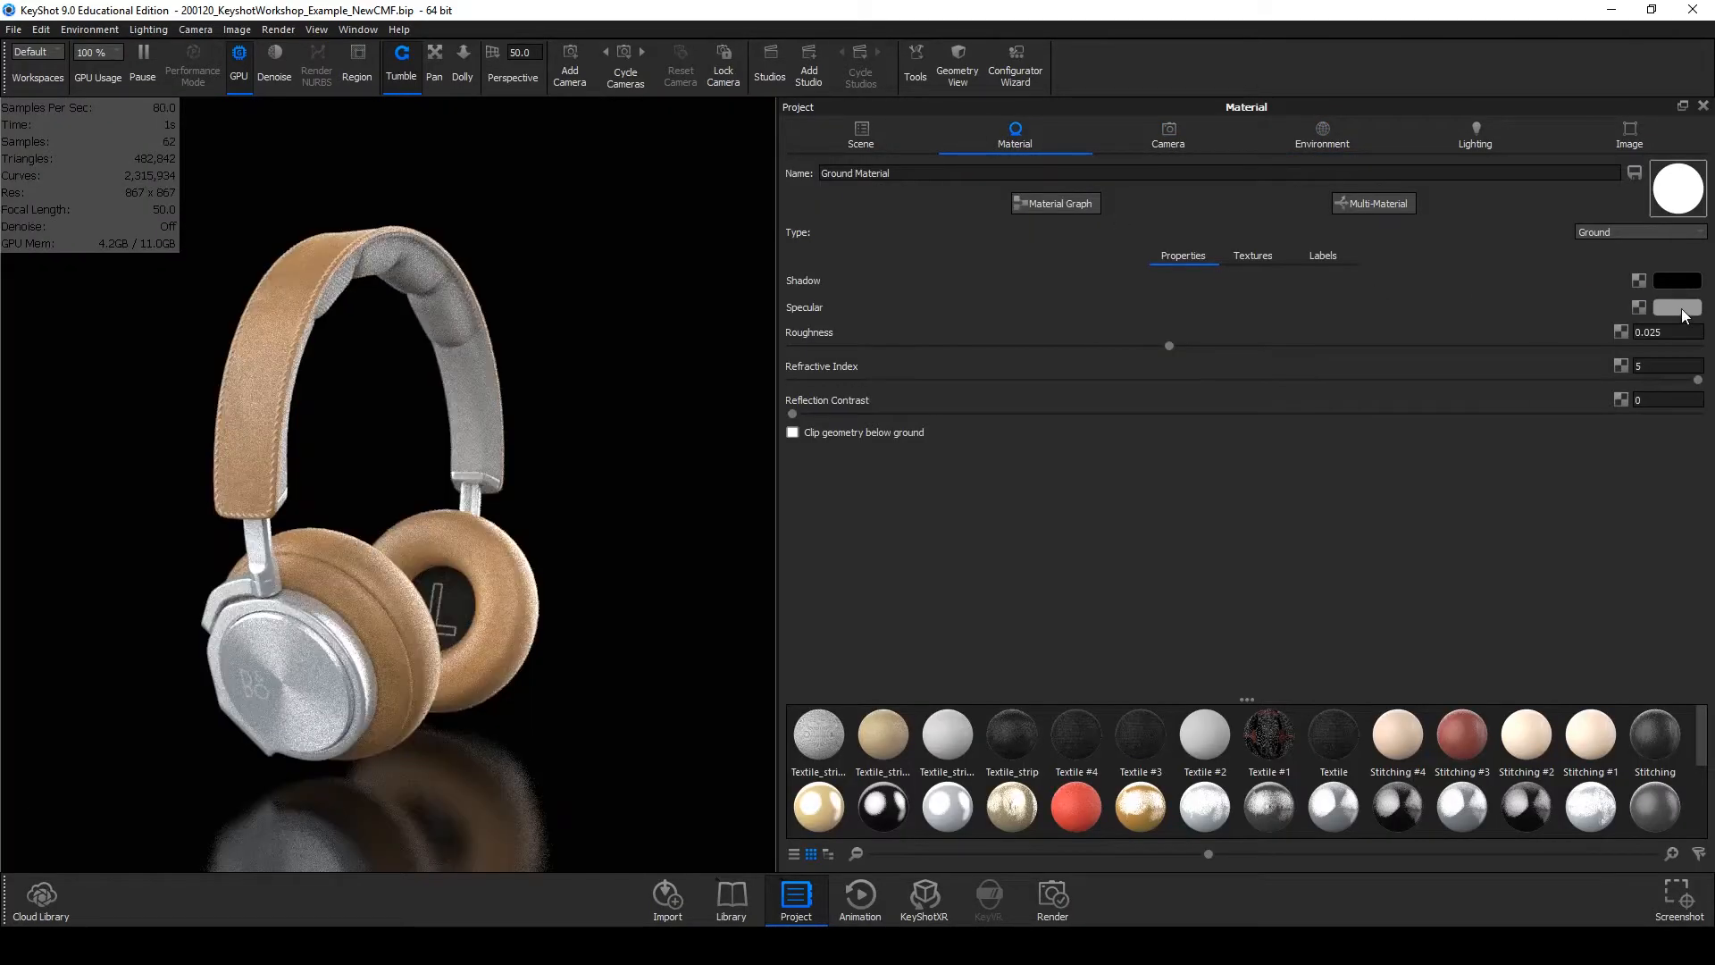
click(1688, 307)
drag(1655, 380, 1642, 386)
click(1644, 382)
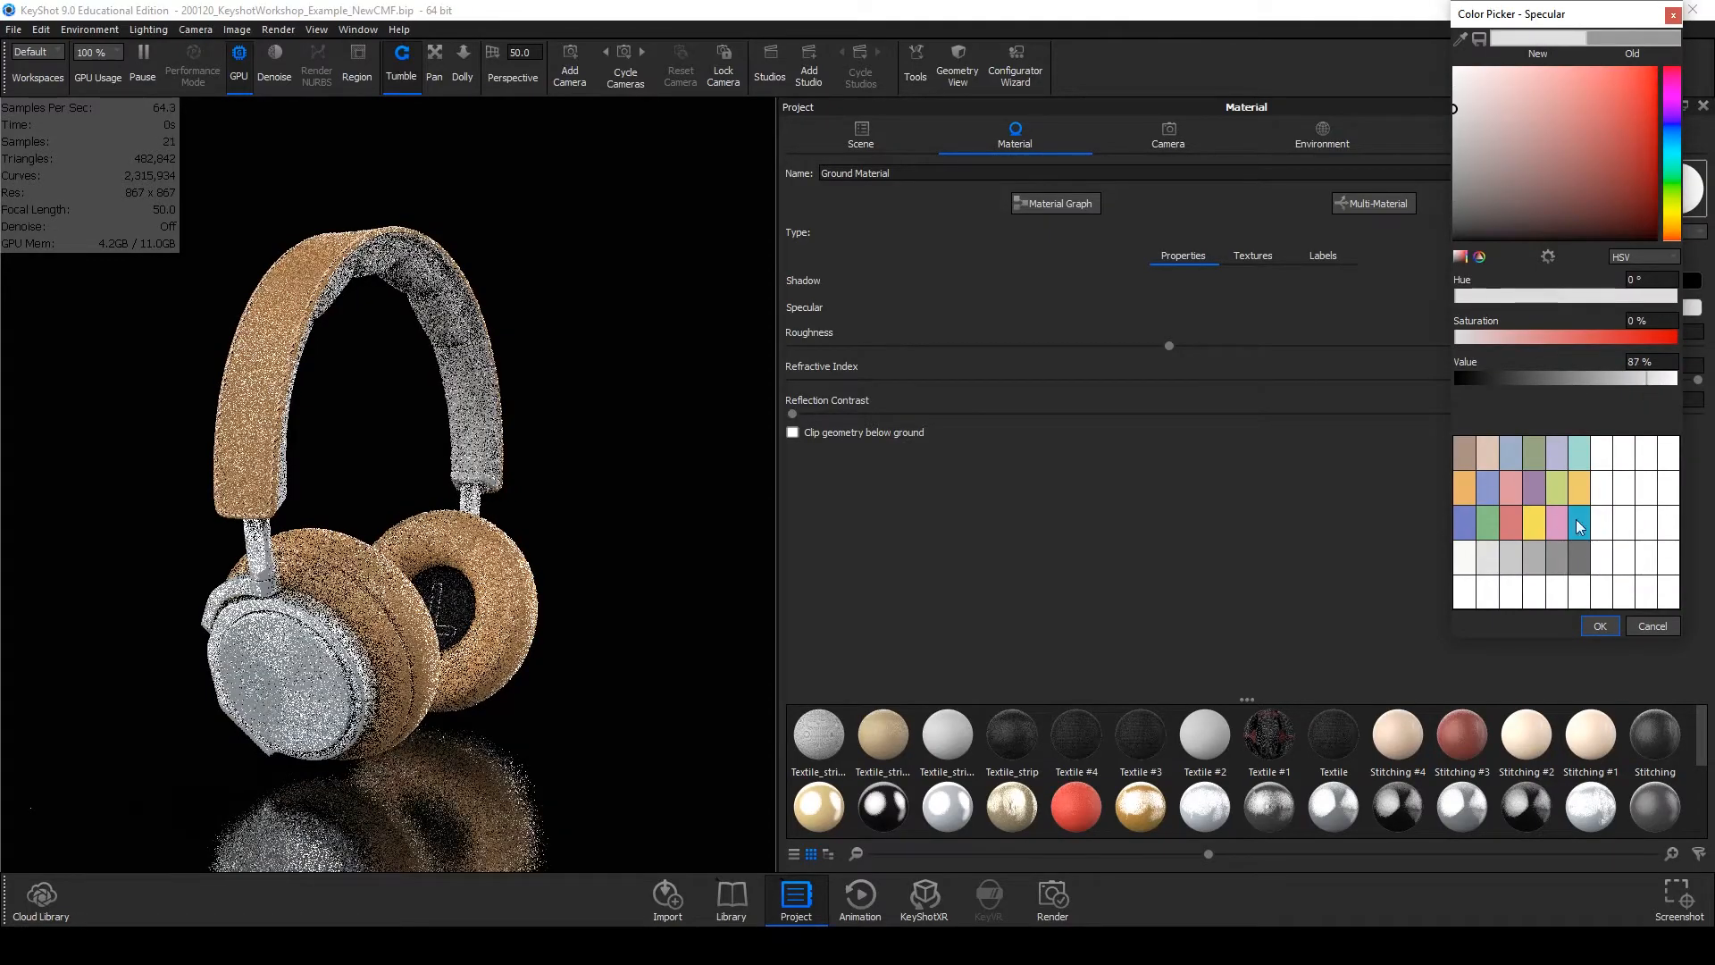
click(1635, 628)
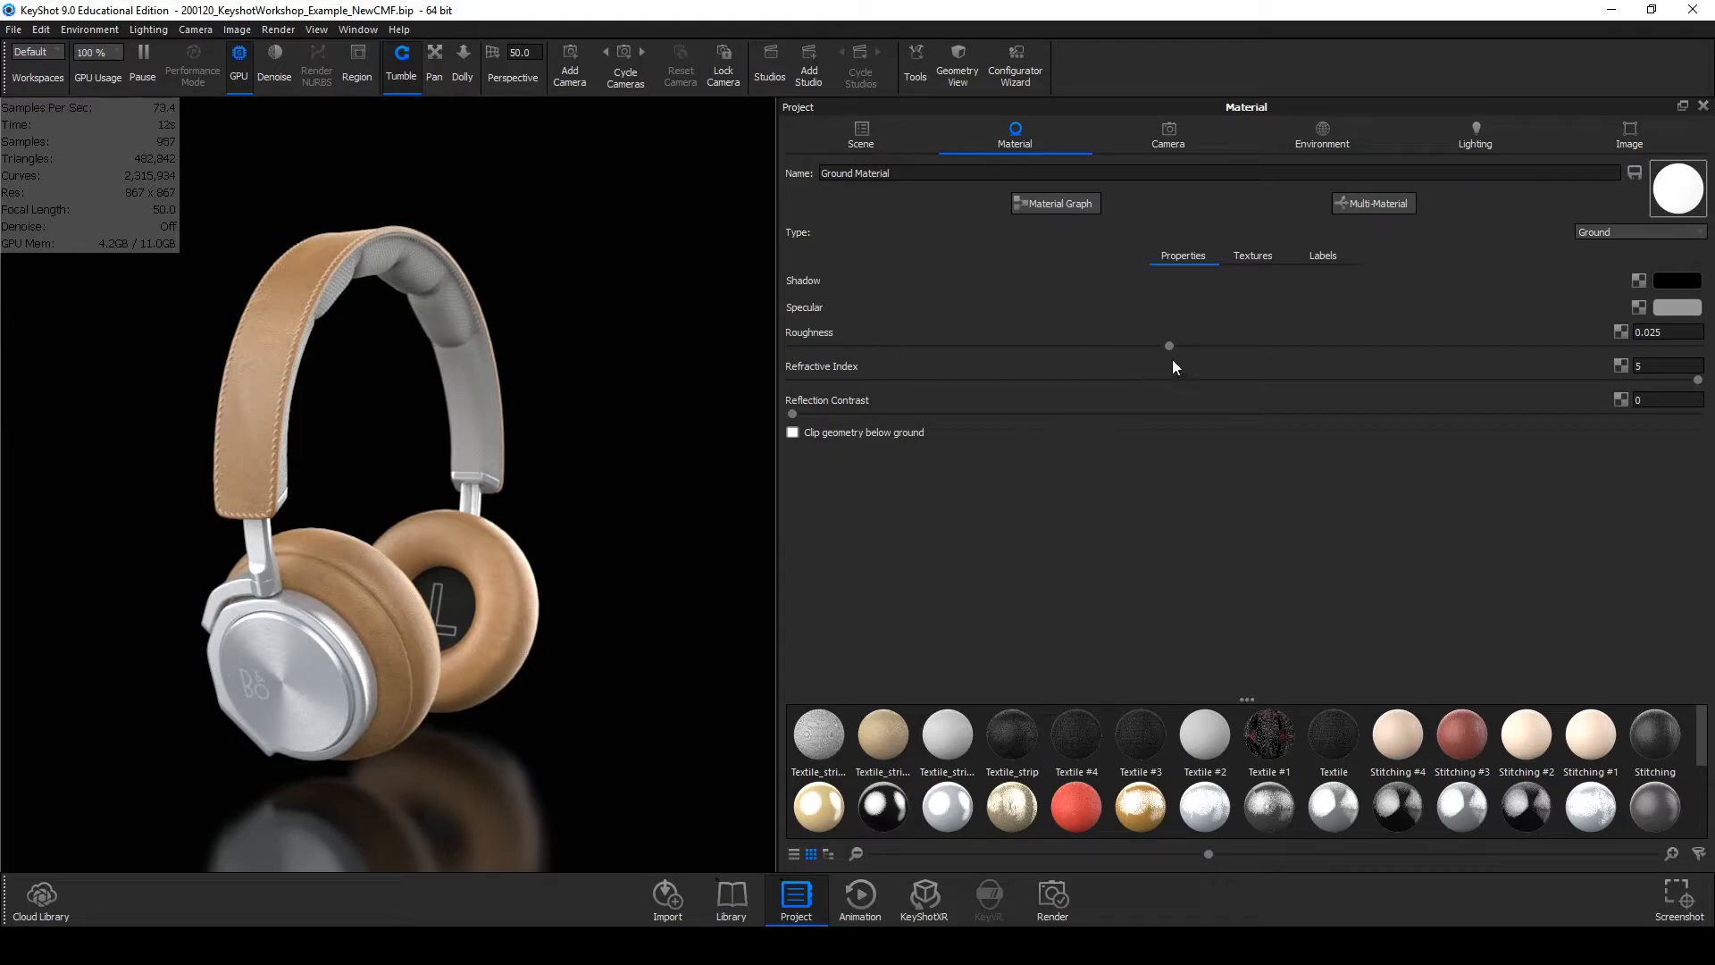
drag(1170, 345, 748, 366)
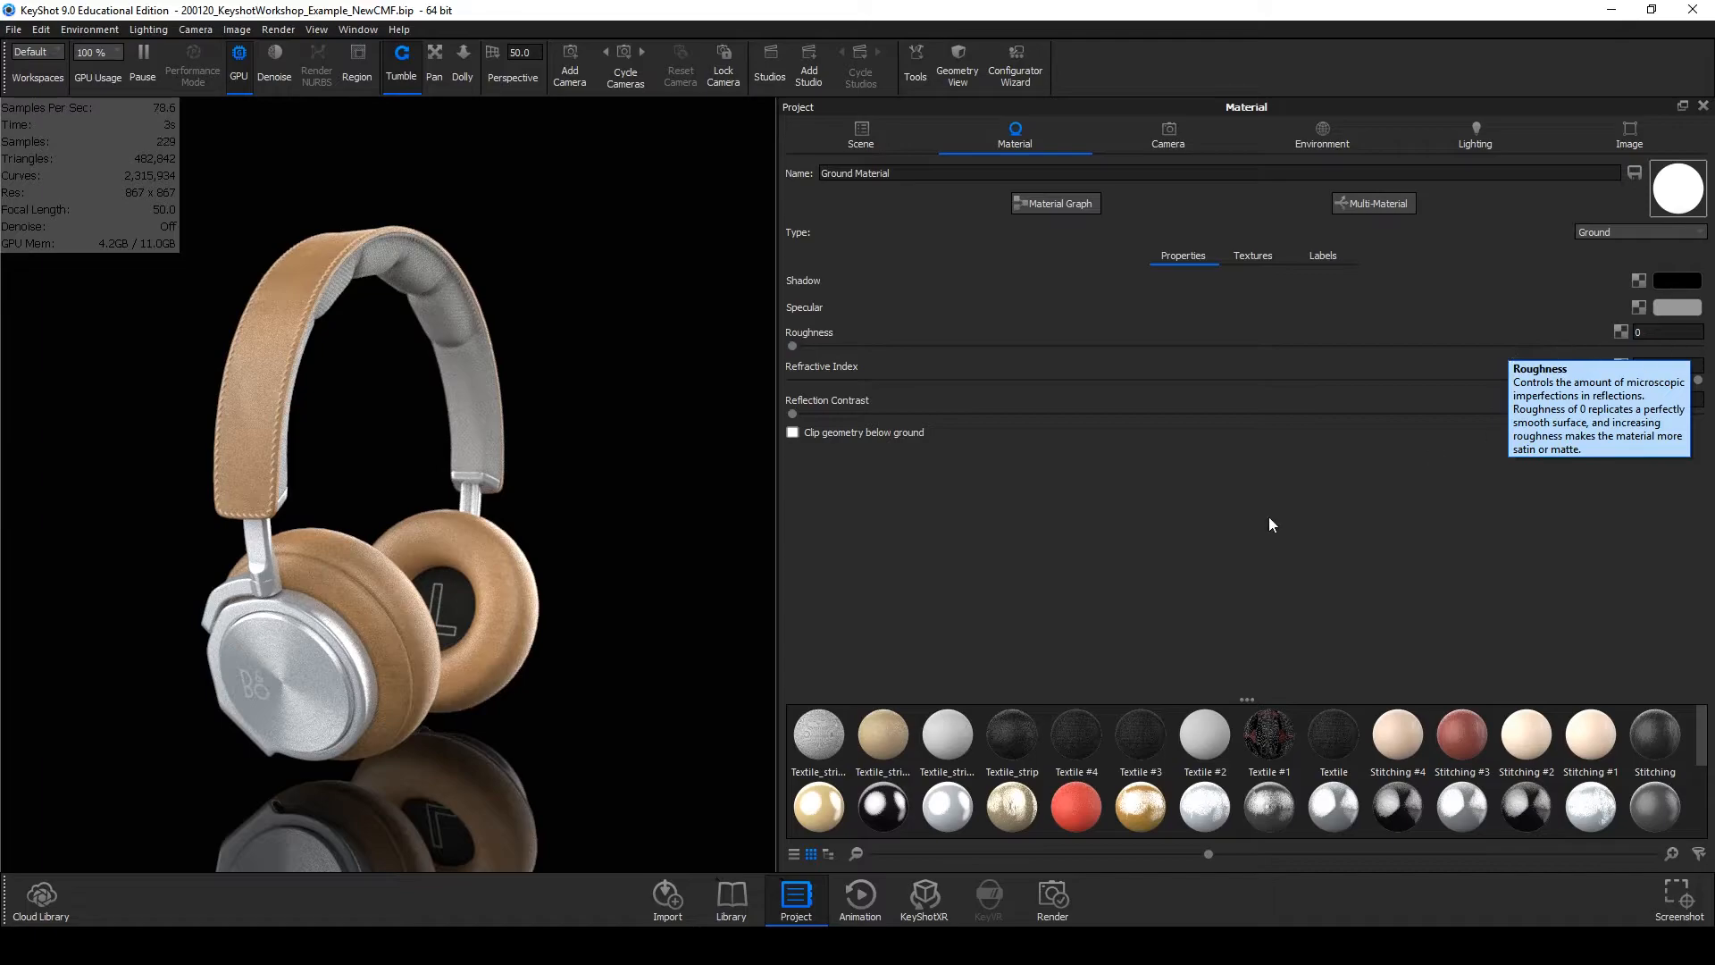
key(ctrl+z)
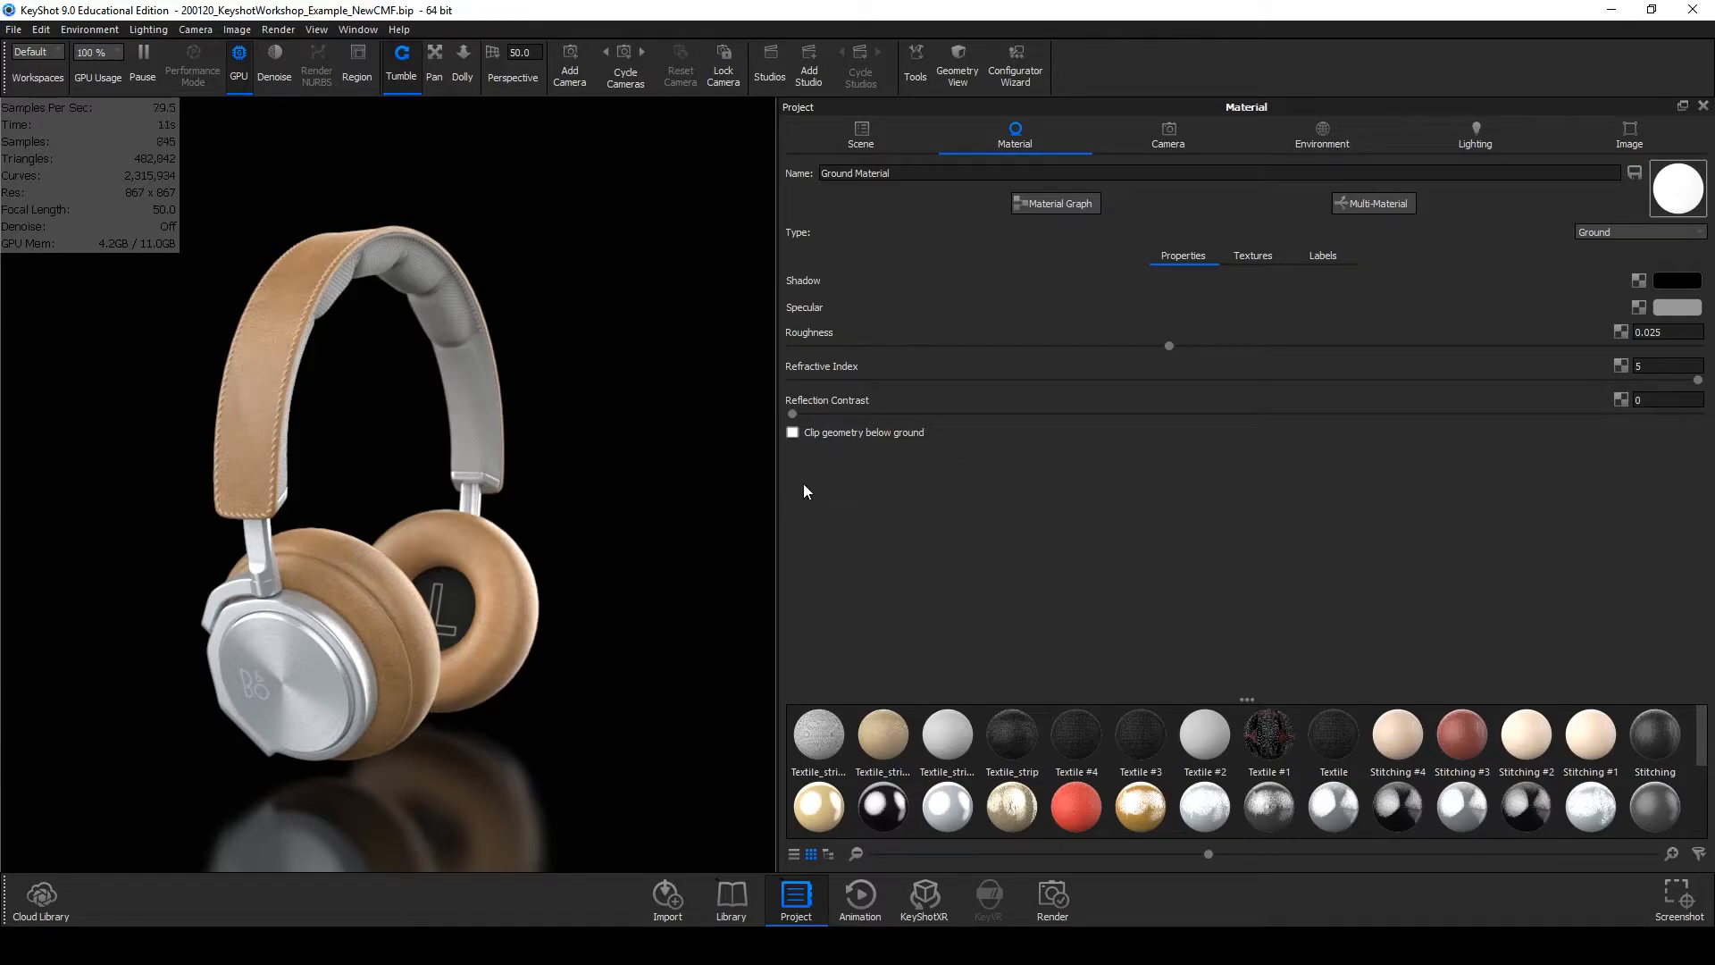
Examine the gradient Background settings of the 3 Point Black BG environment in the HDRI editor.
click(863, 136)
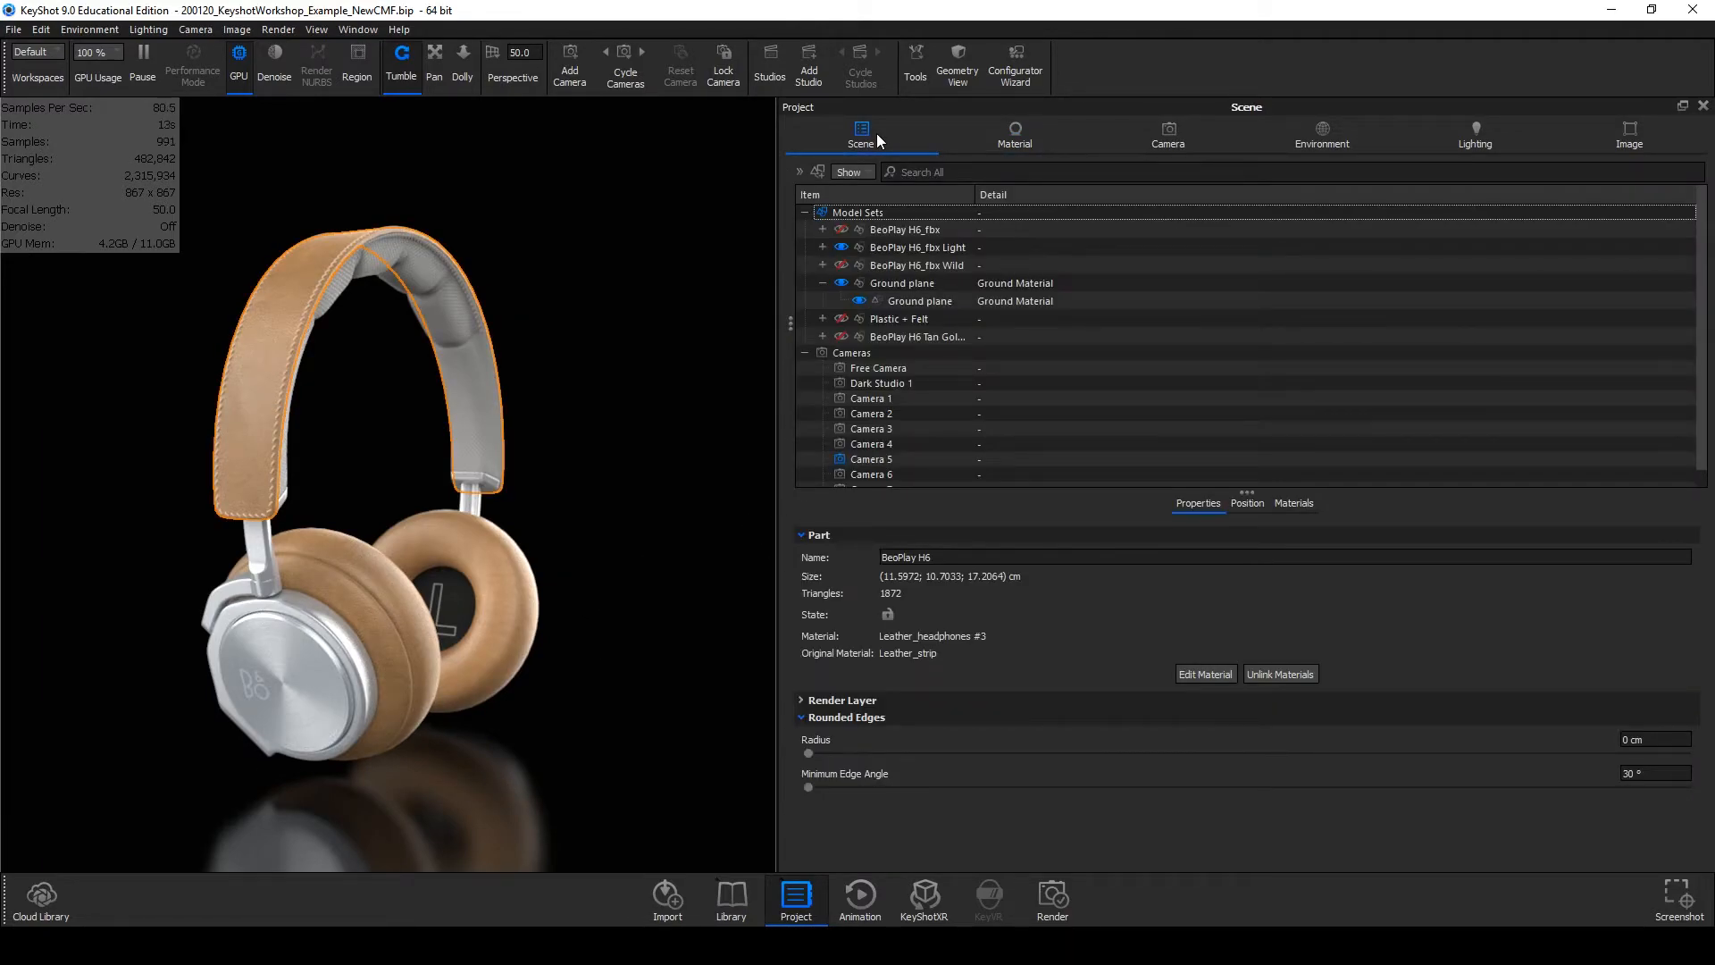
click(1347, 131)
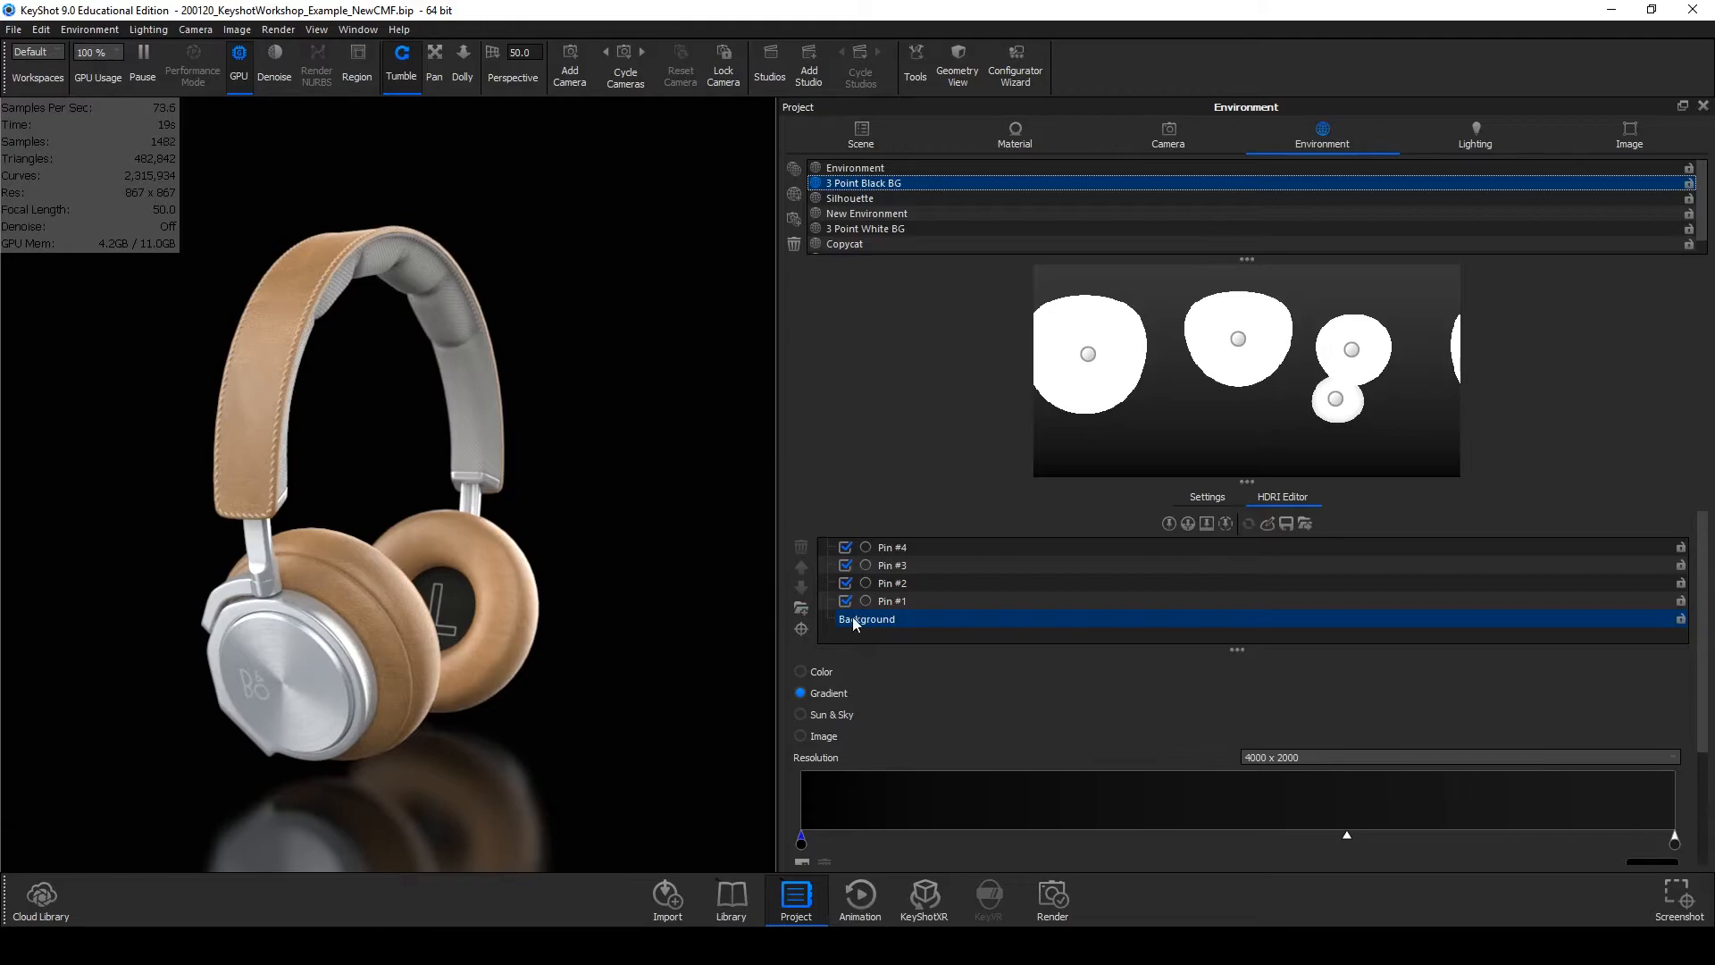
click(943, 617)
scroll(951, 672, down, 1)
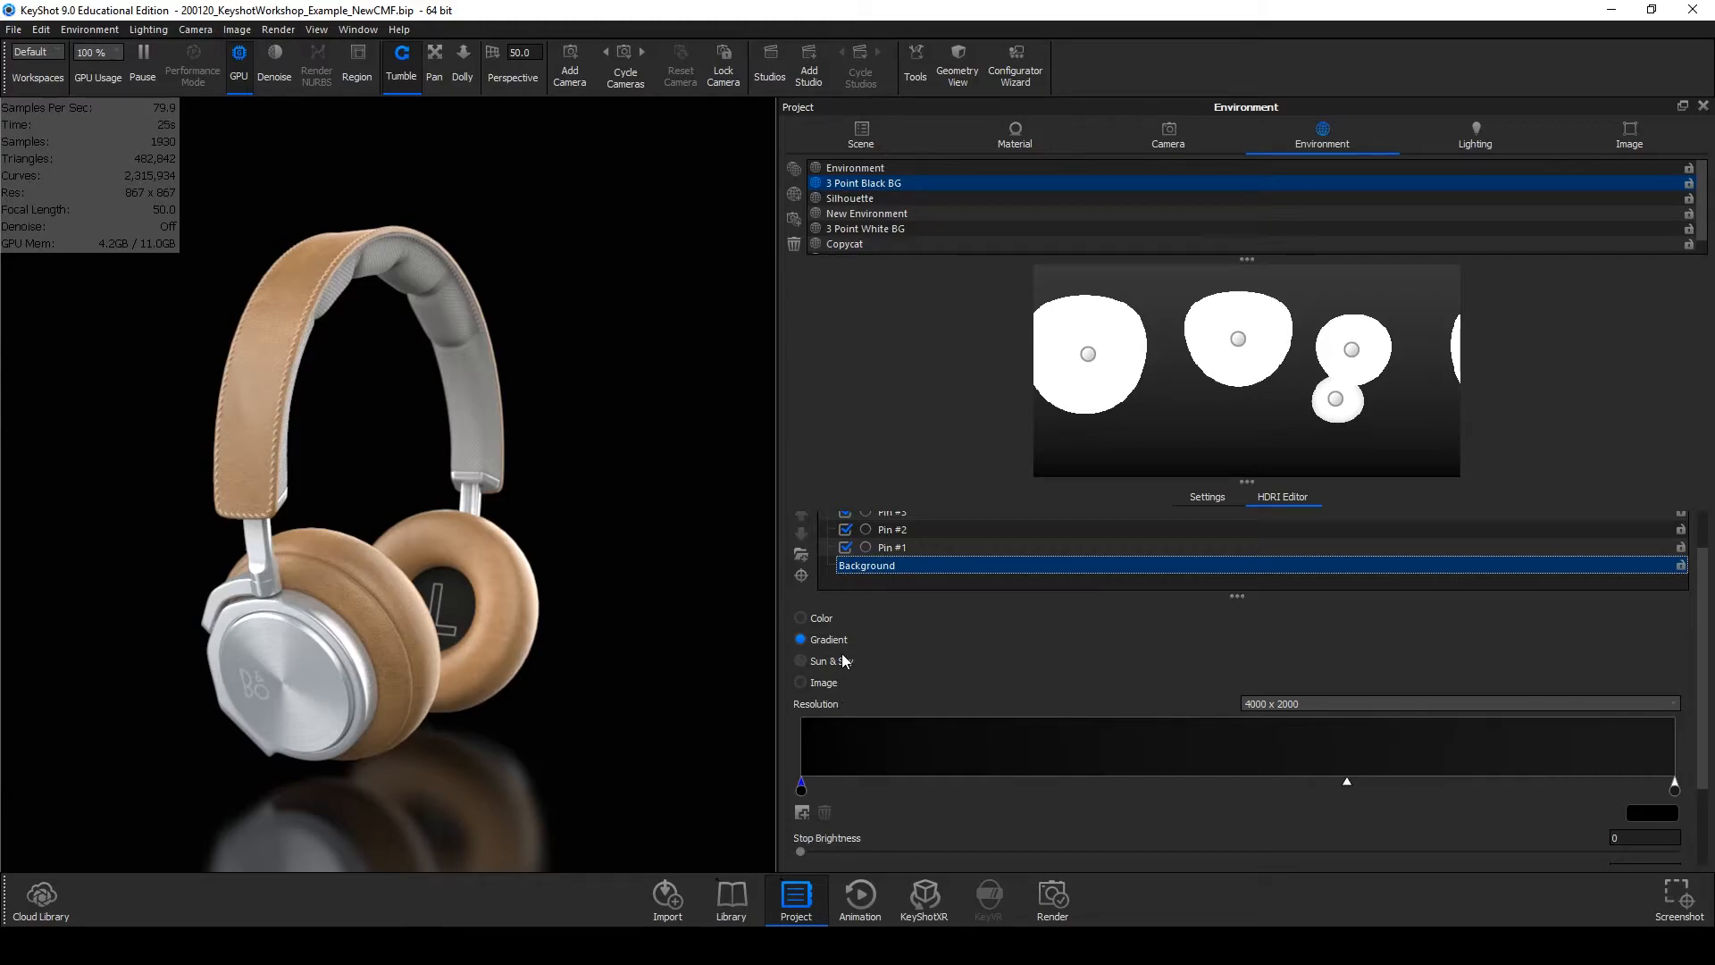
scroll(1125, 599, down, 1)
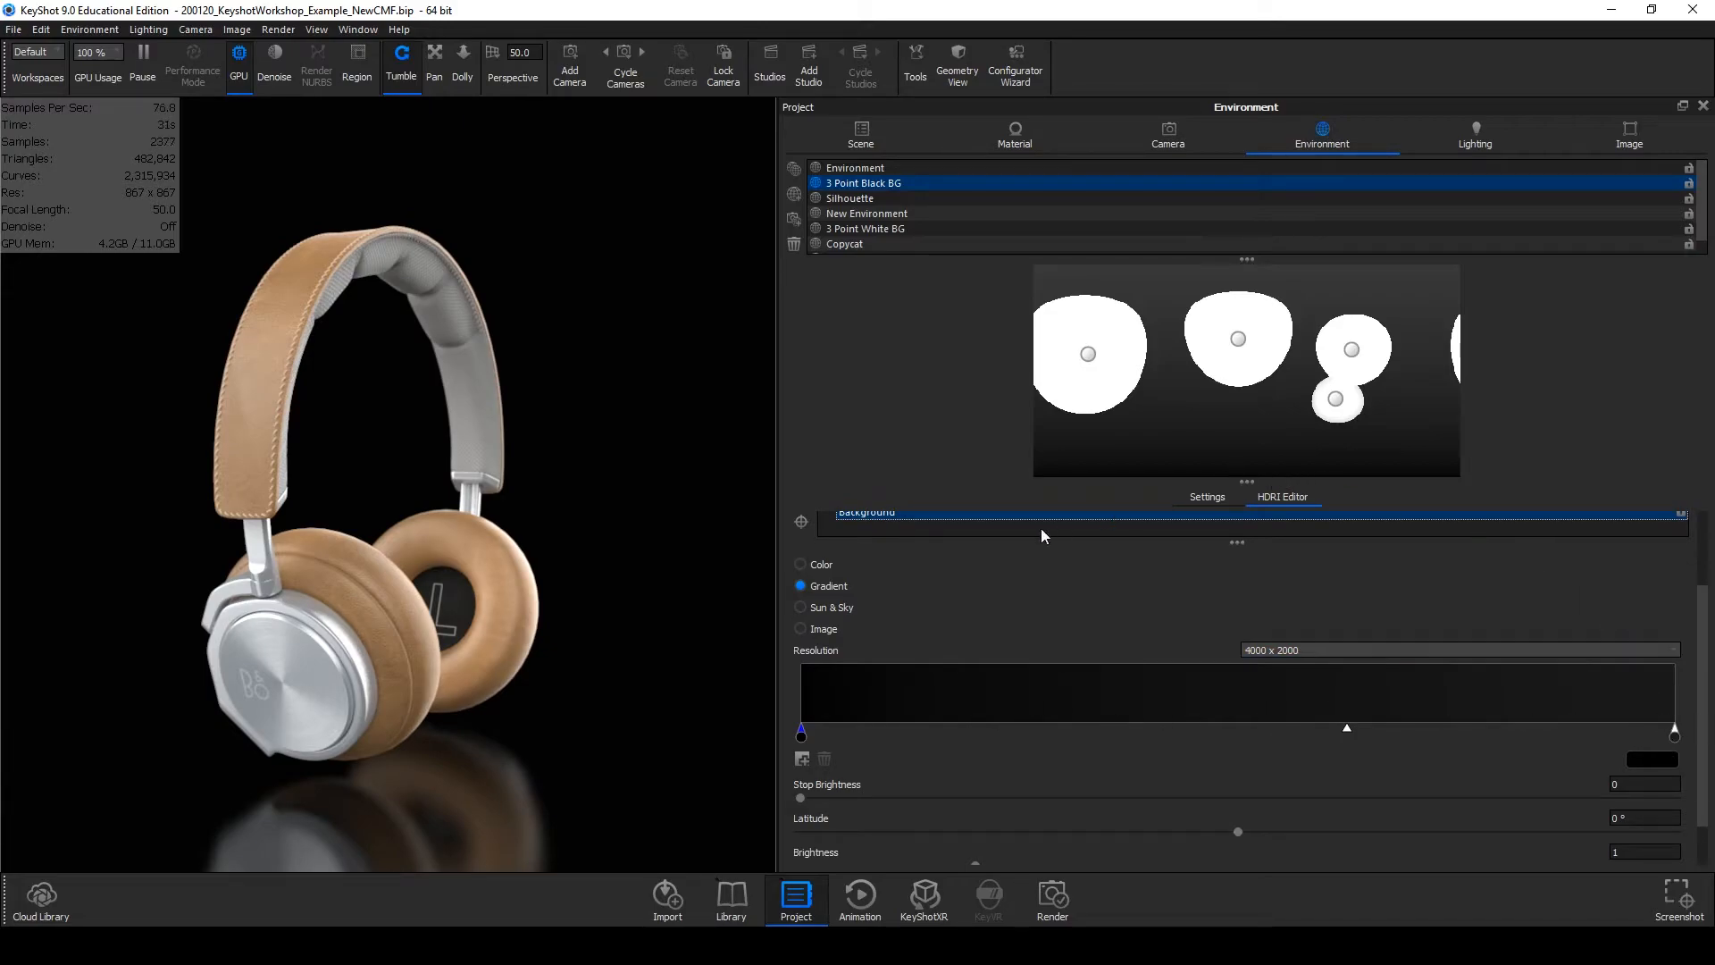
Disable Pin #1, Pin #2, Pin #3 and Pin #4 in the 3 Point Black BG environment so only the background gradient lights the scene.
scroll(1054, 525, up, 2)
click(845, 601)
click(844, 583)
click(845, 566)
click(845, 547)
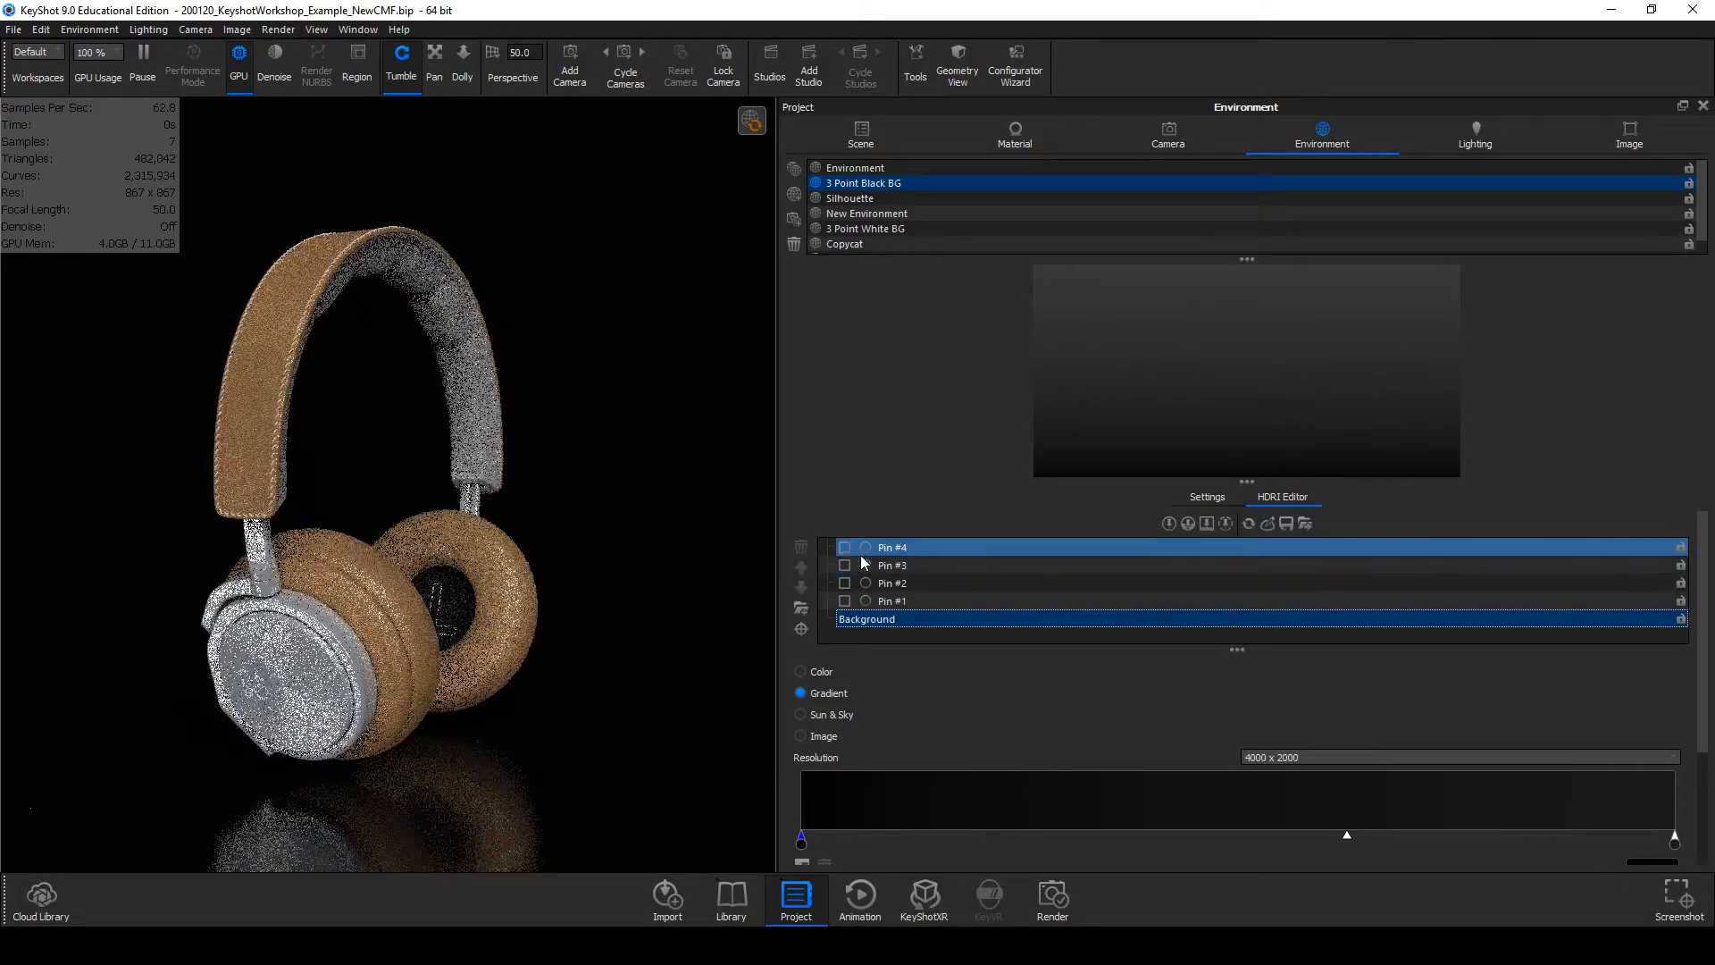
scroll(1031, 622, down, 3)
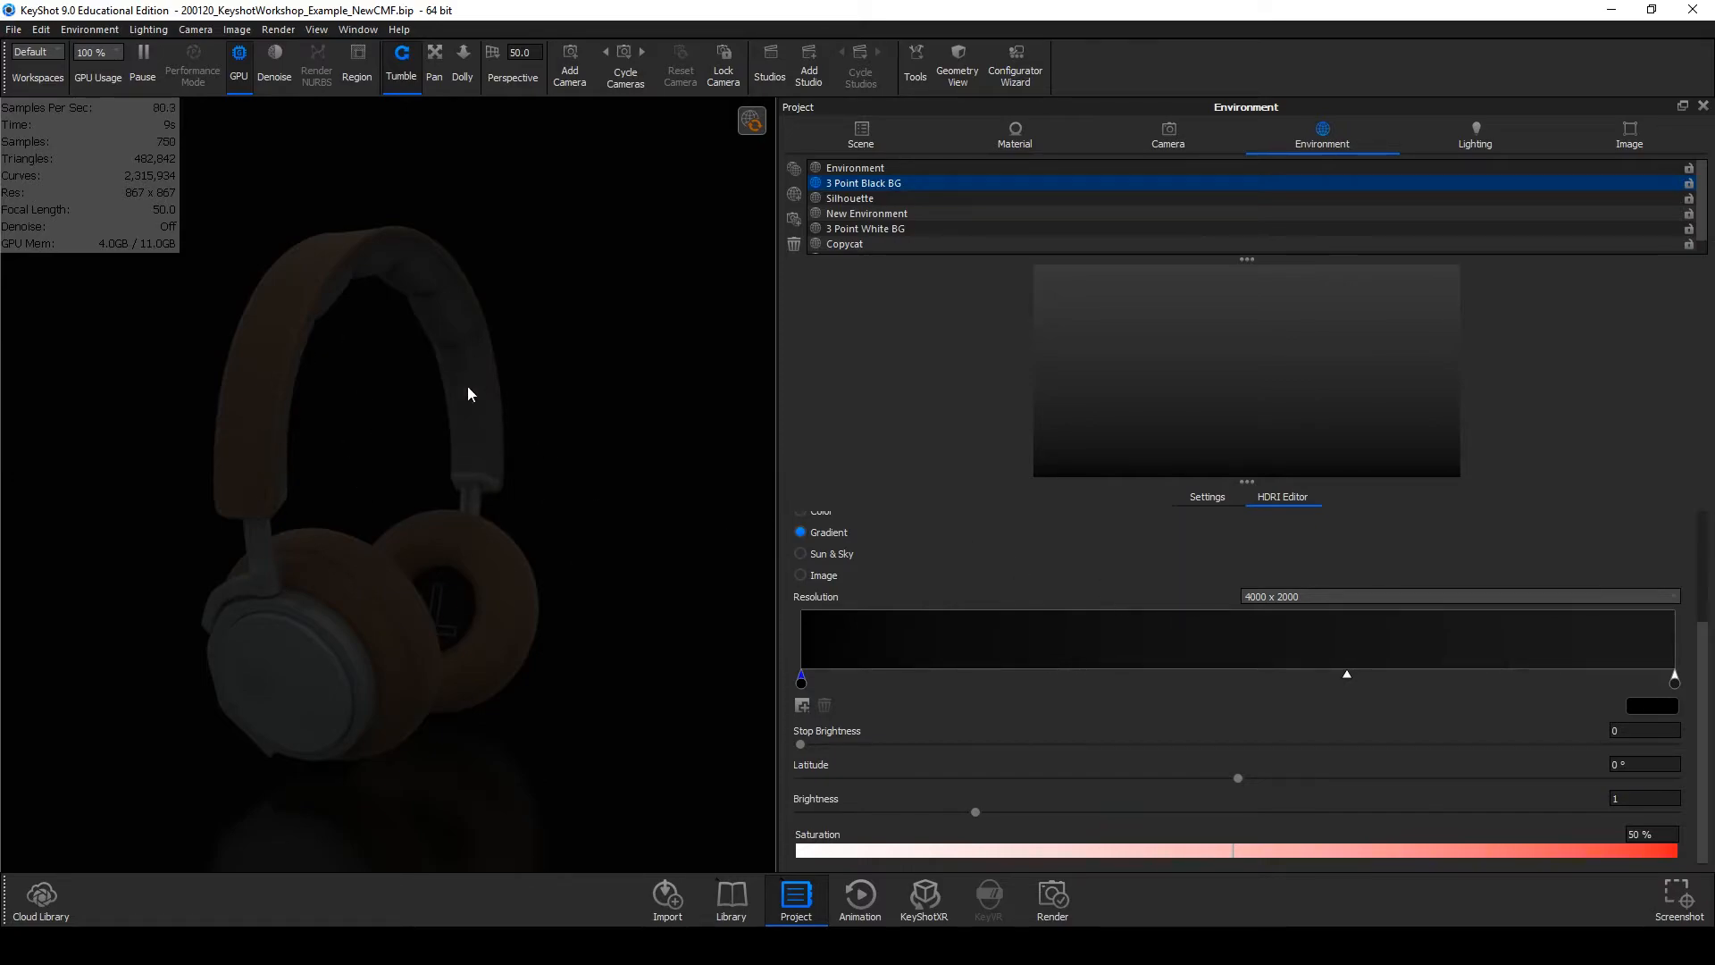
Enable Pin #1, Pin #2, Pin #3 and Pin #4 again in the 3 Point Black BG environment.
scroll(1015, 704, up, 1)
scroll(1016, 695, up, 2)
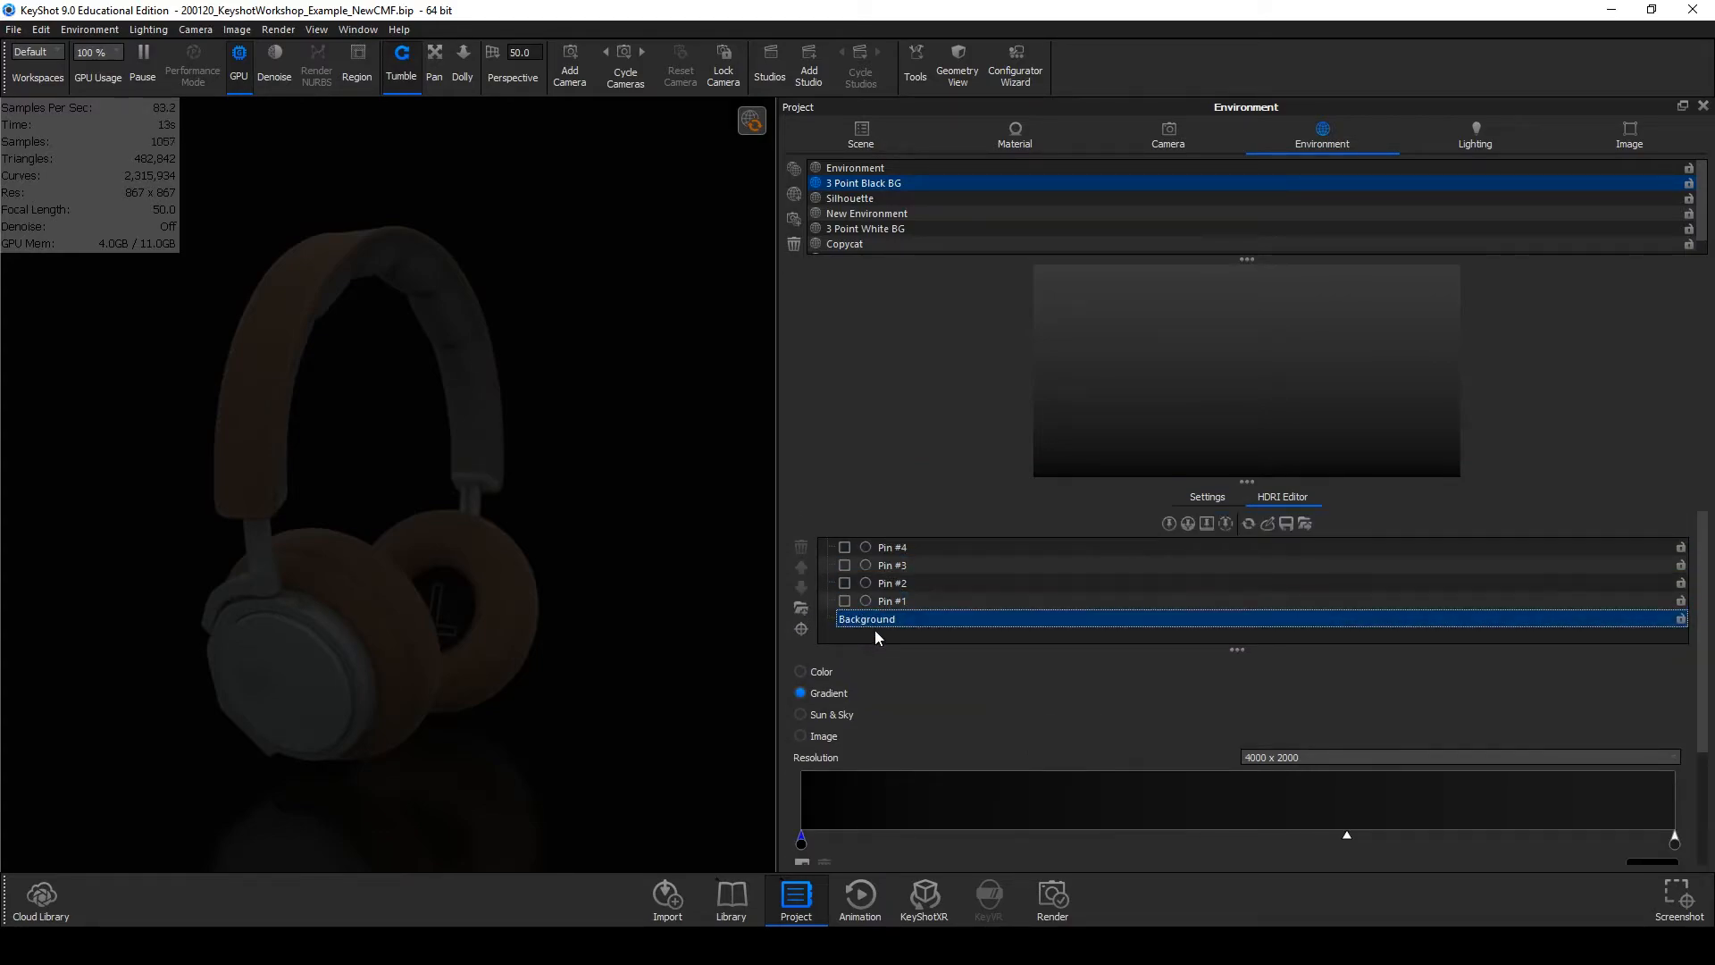
click(844, 602)
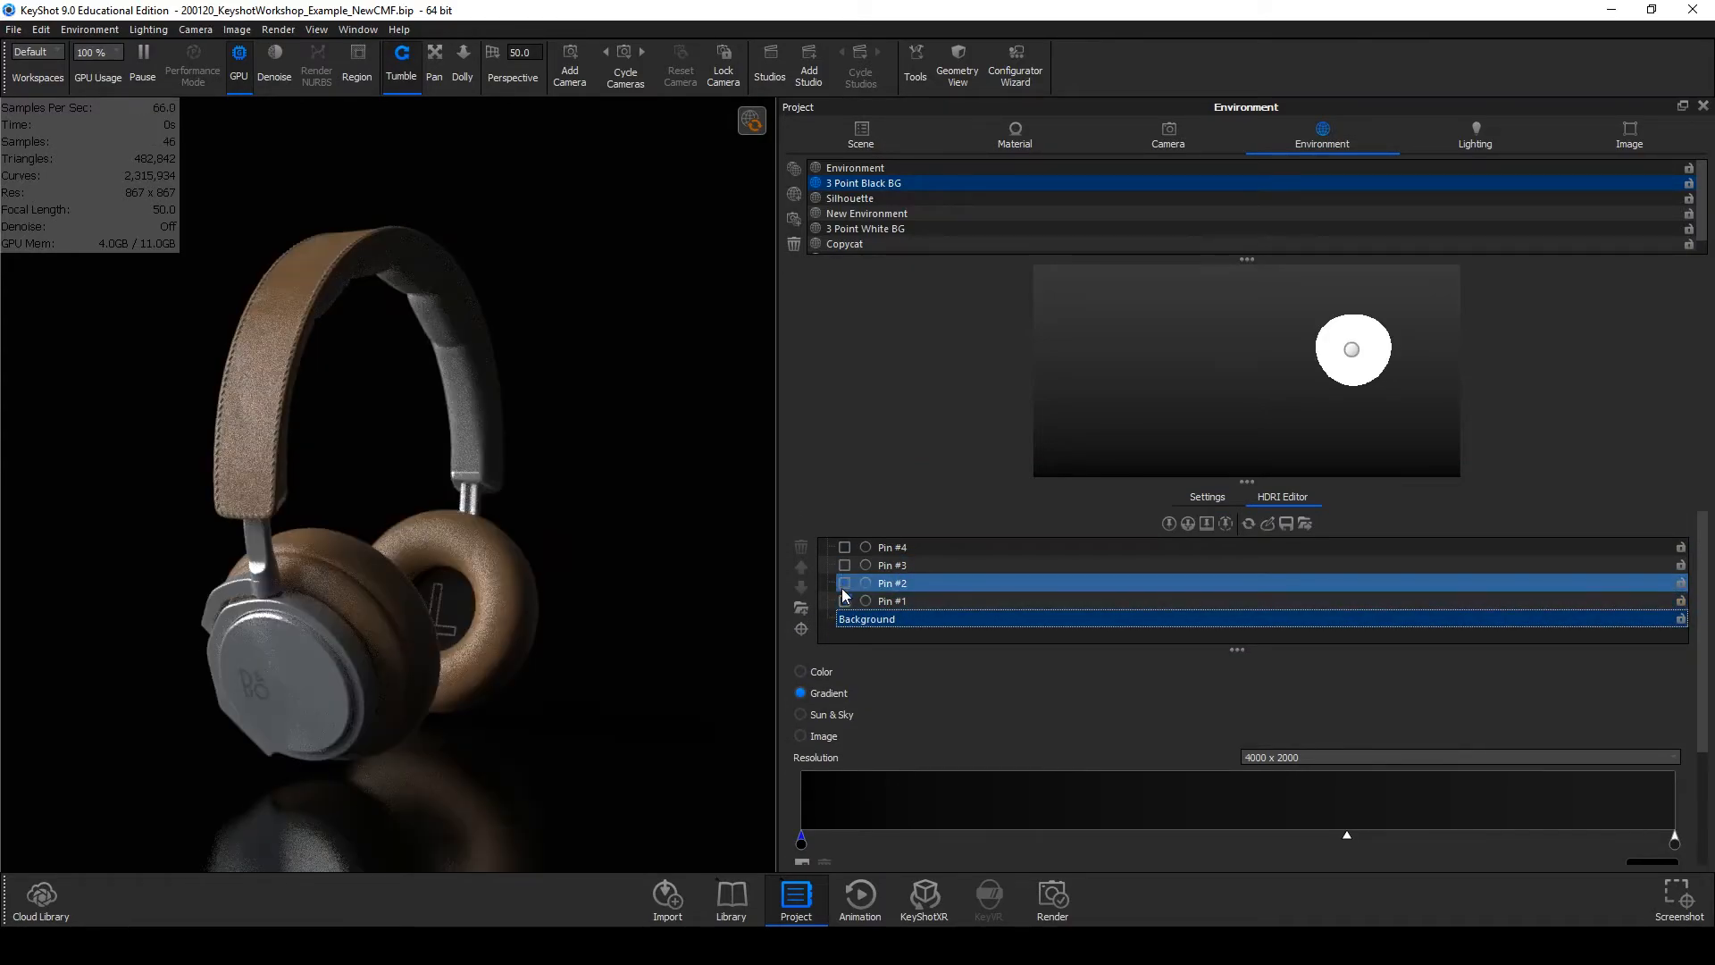
click(844, 582)
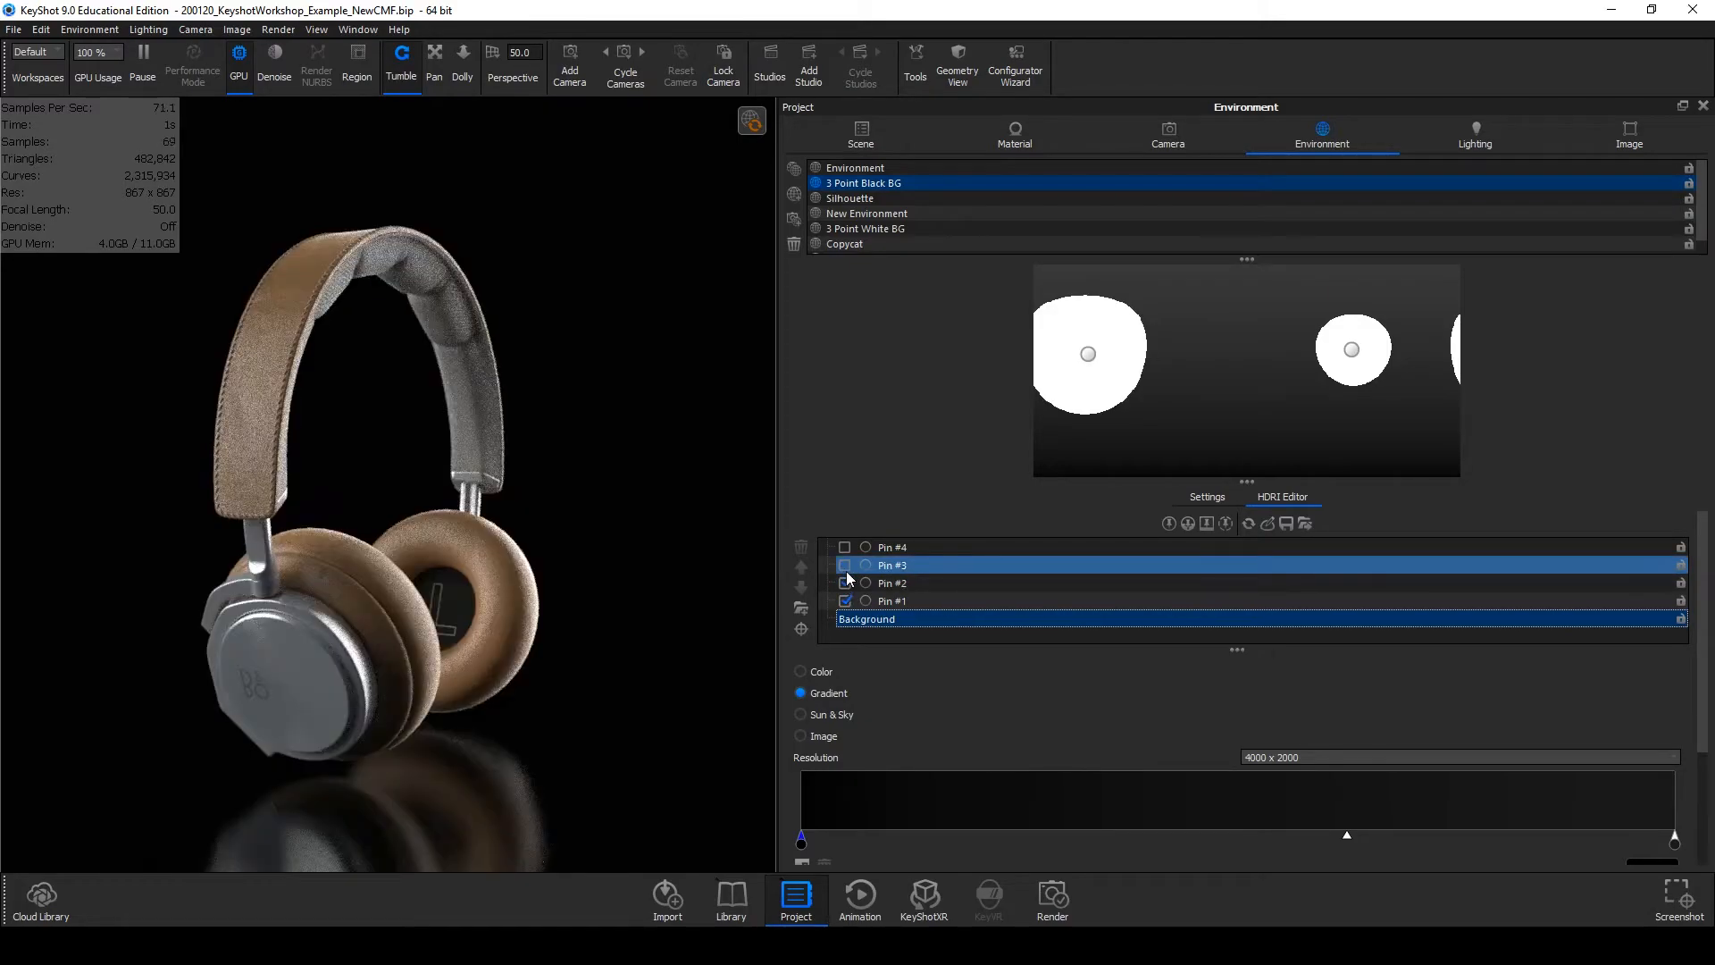
click(846, 570)
click(845, 549)
Inspect Pin #4's color, viewing it as a Kelvin temperature, and close the color picker without applying anything.
click(865, 547)
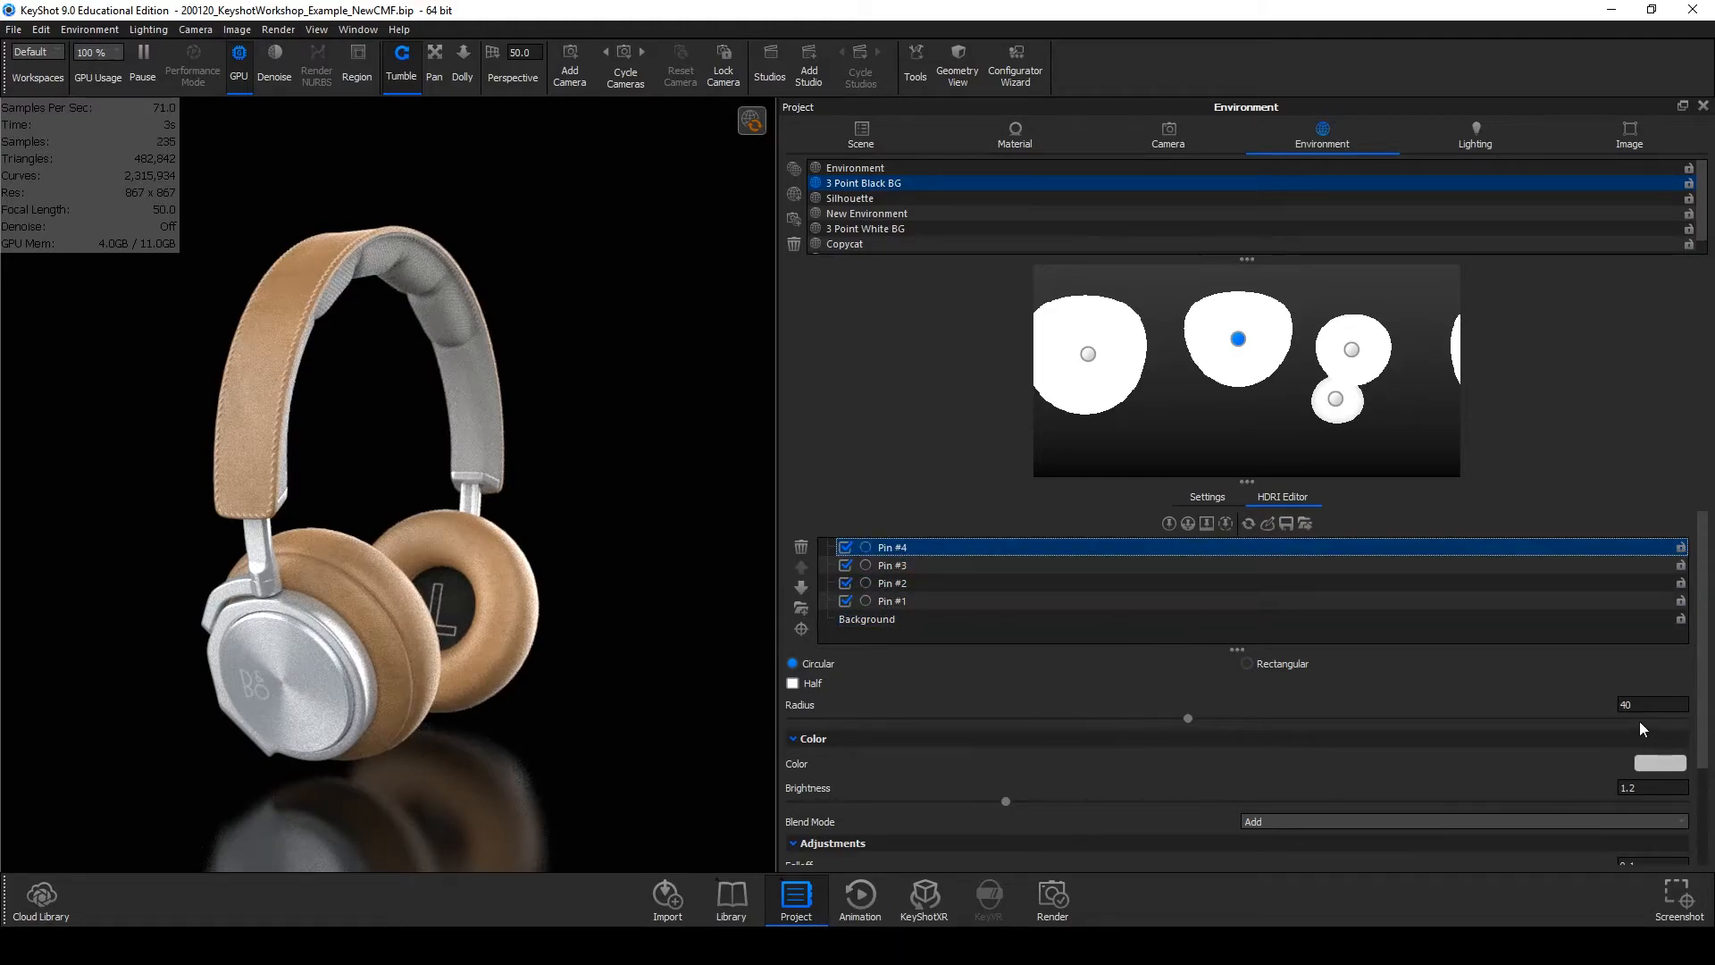
scroll(1242, 714, down, 1)
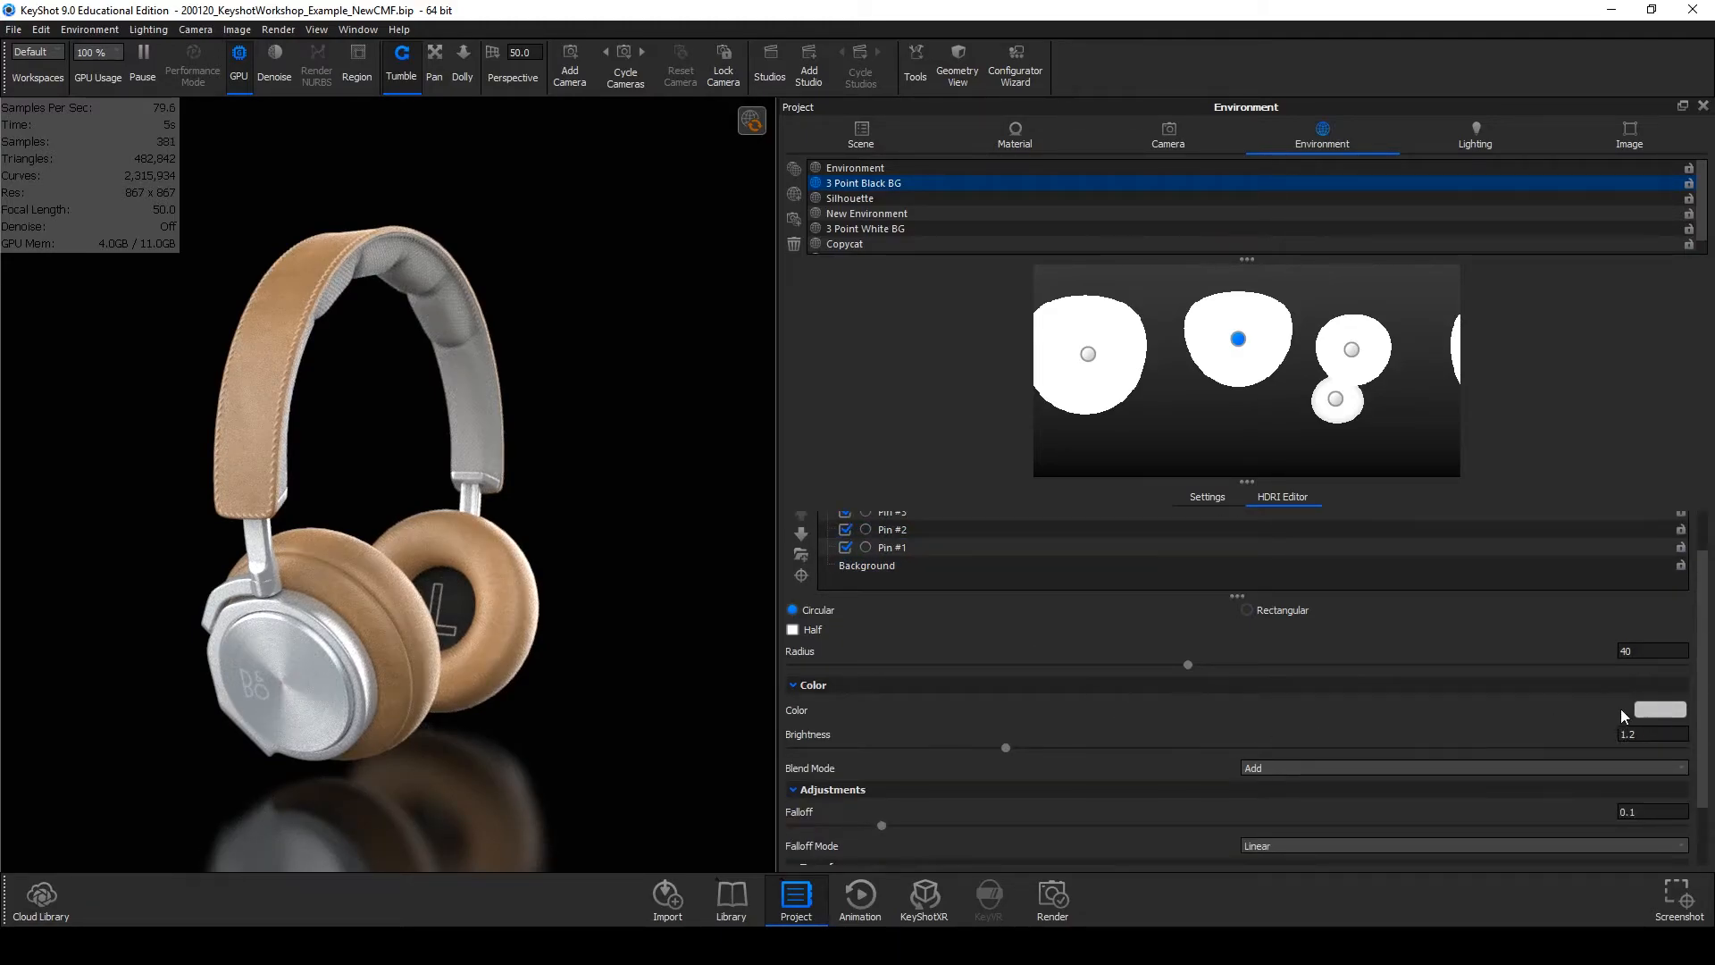
click(1651, 711)
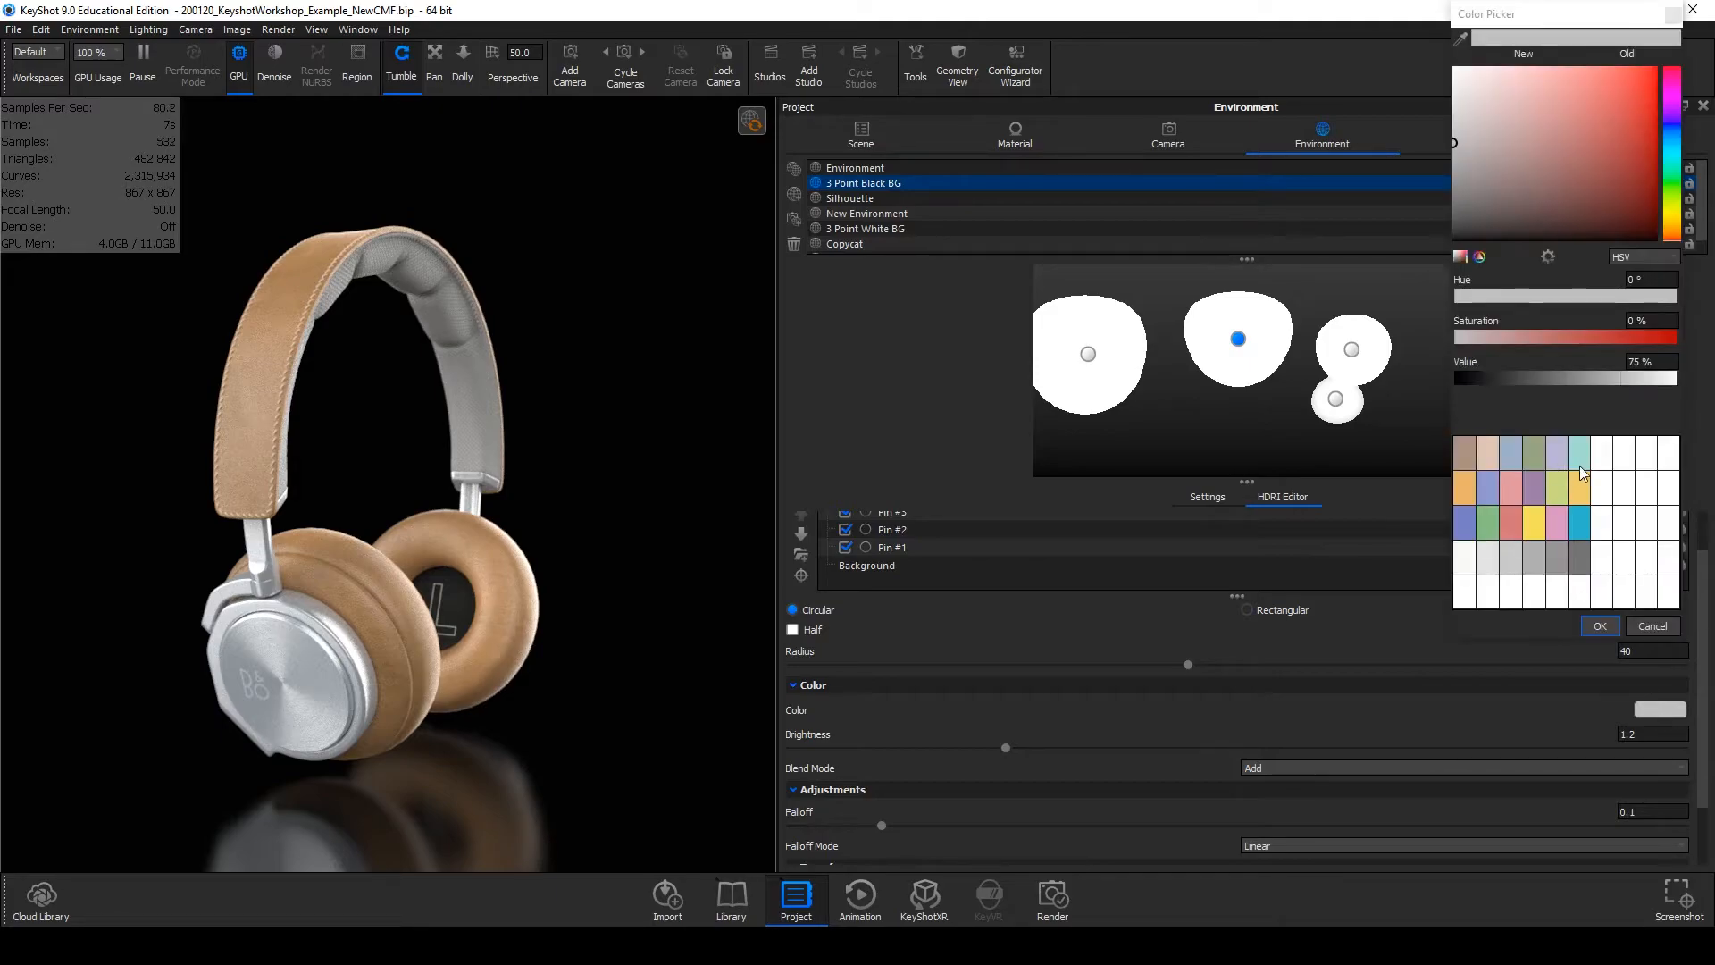
click(1637, 262)
click(1633, 334)
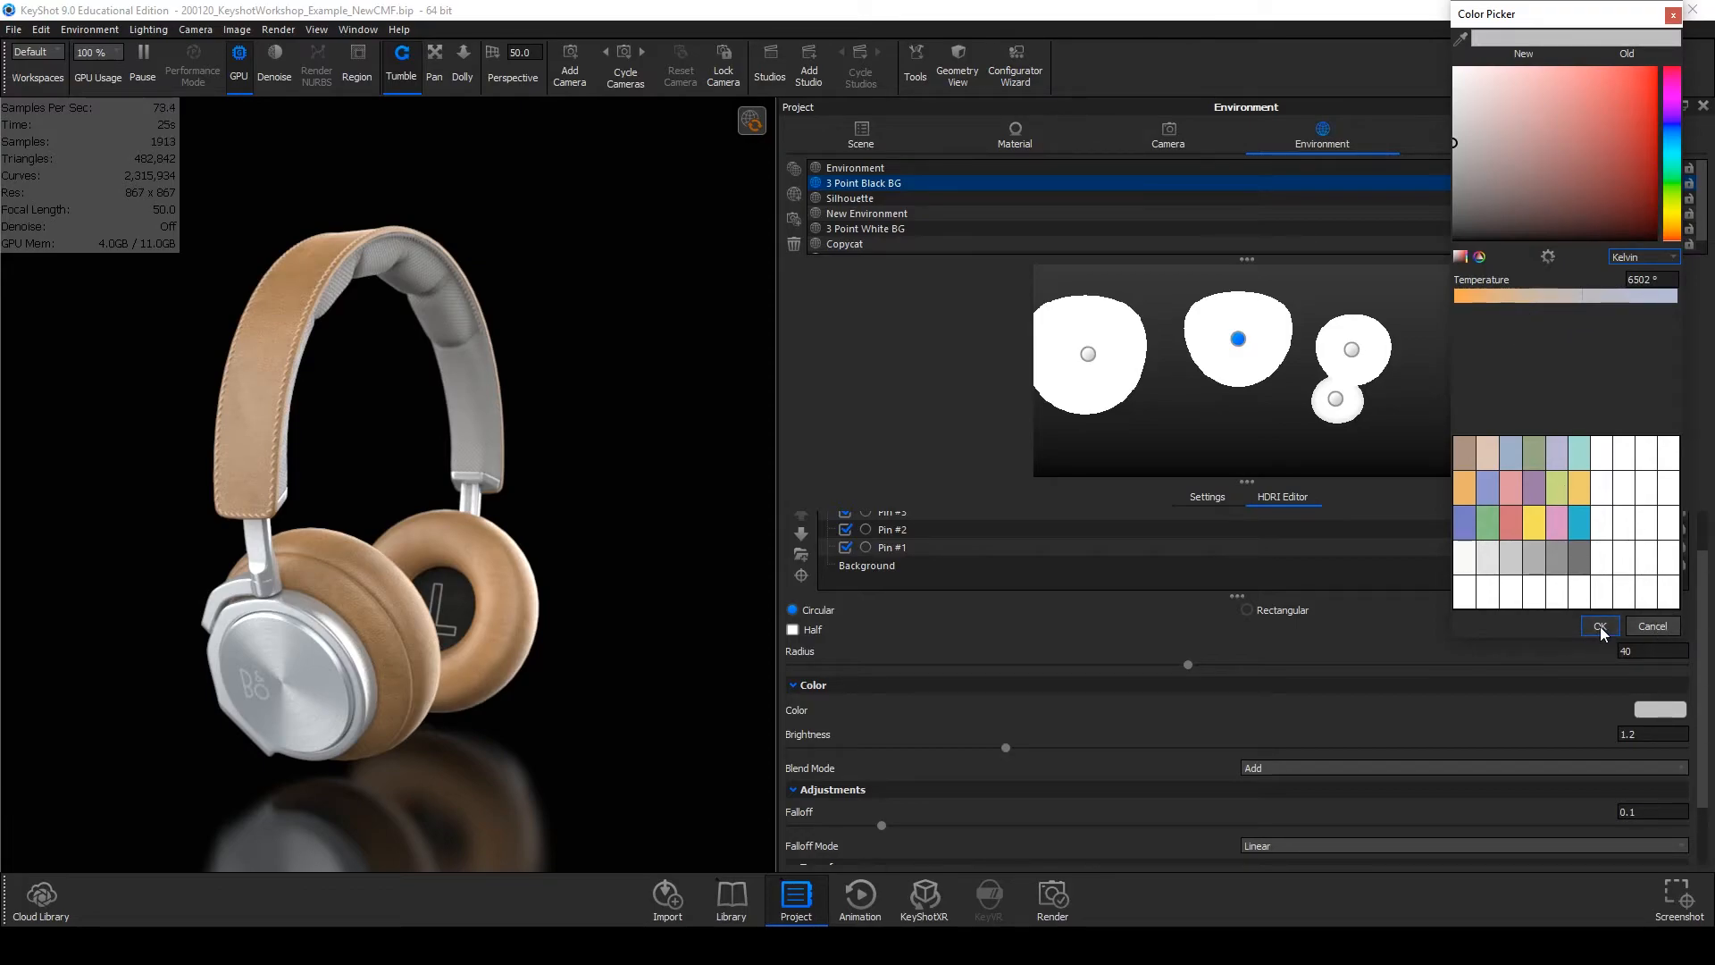
click(1645, 623)
scroll(1078, 733, down, 1)
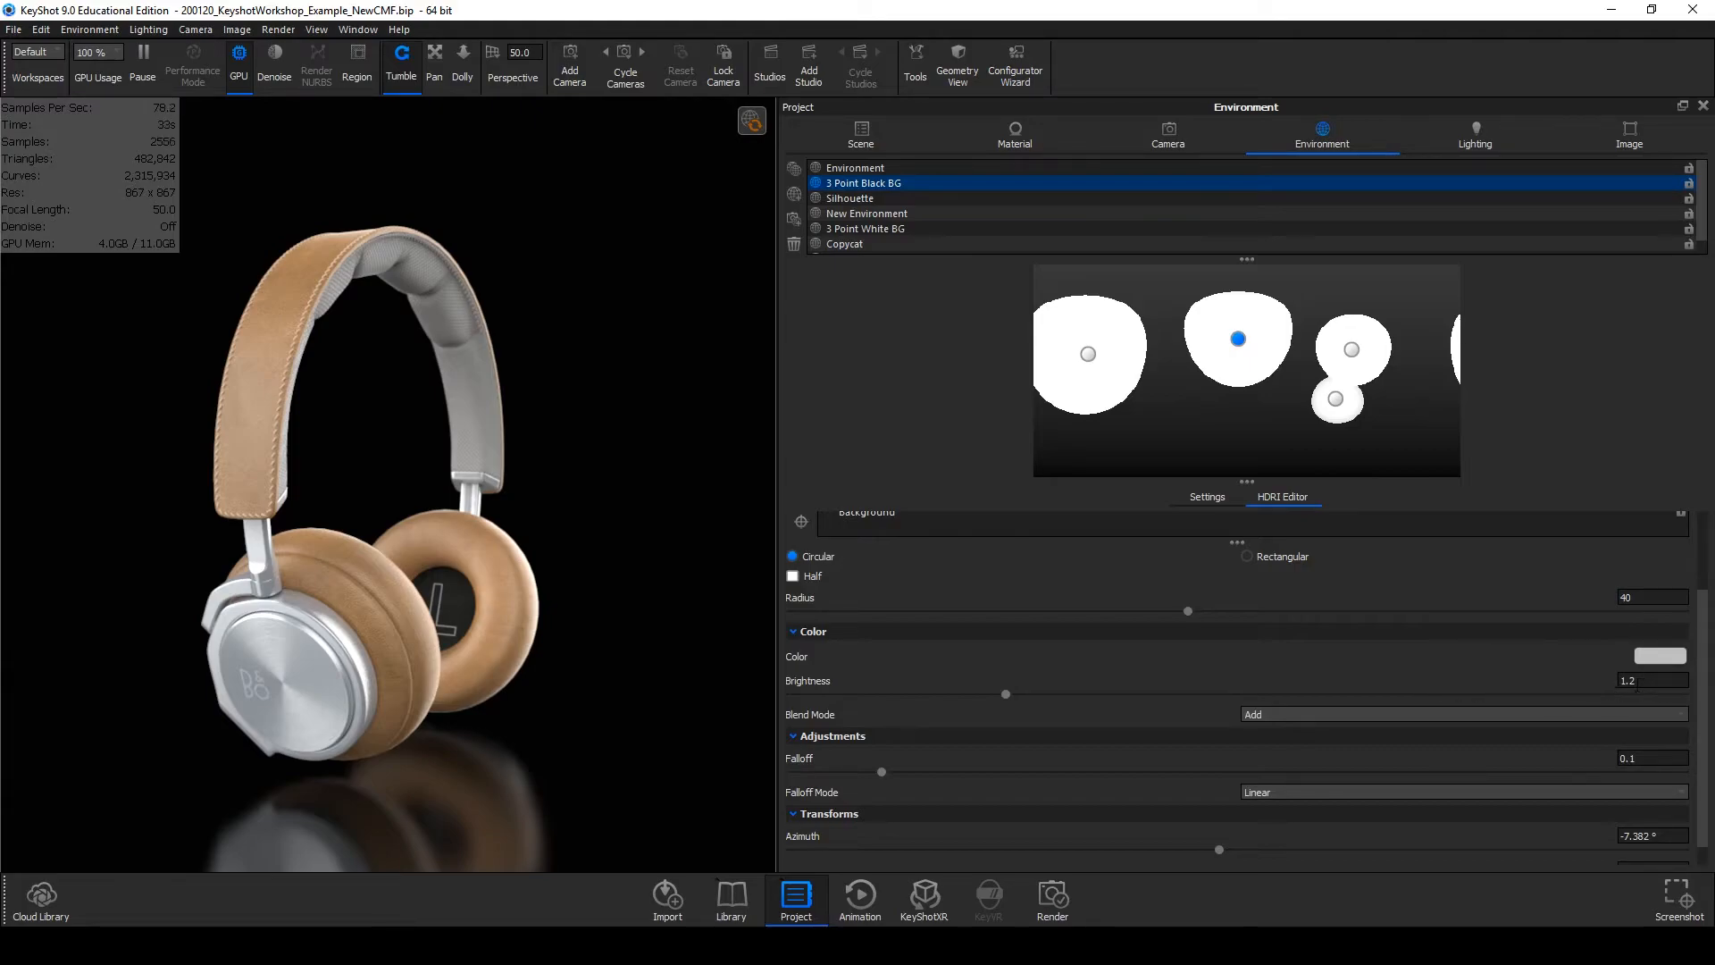
Compare the environment's overall Brightness and Contrast adjustments with Pin #4's own light settings in the HDRI editor.
click(1208, 500)
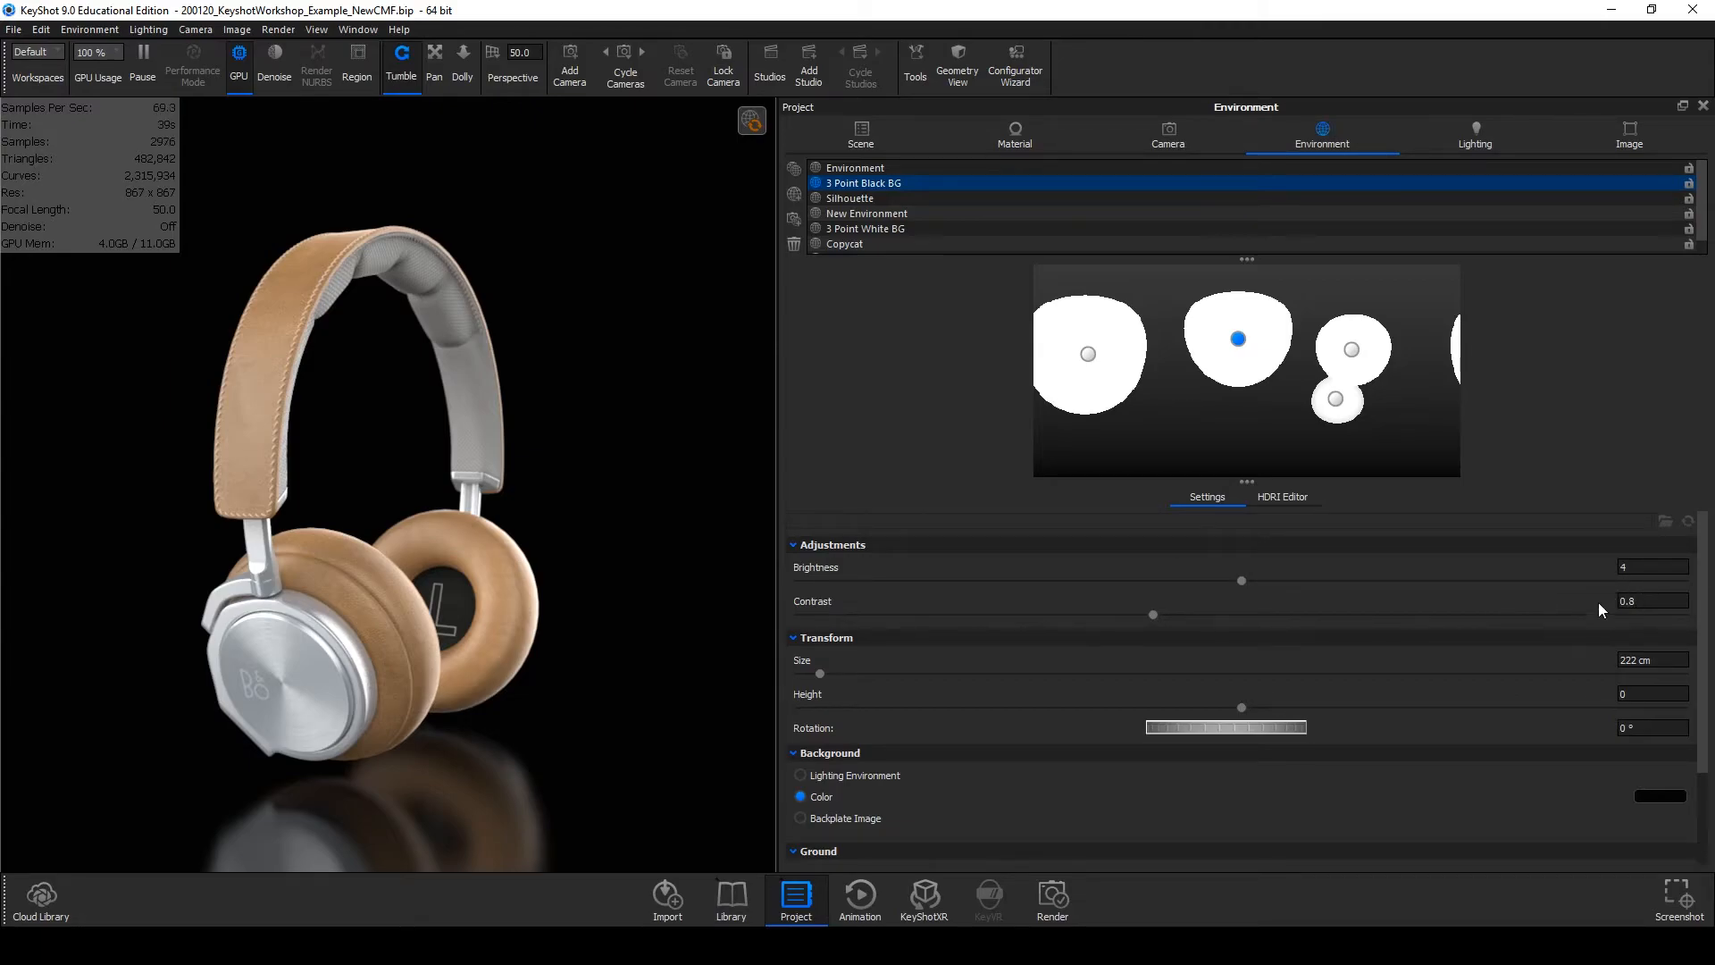
click(1301, 498)
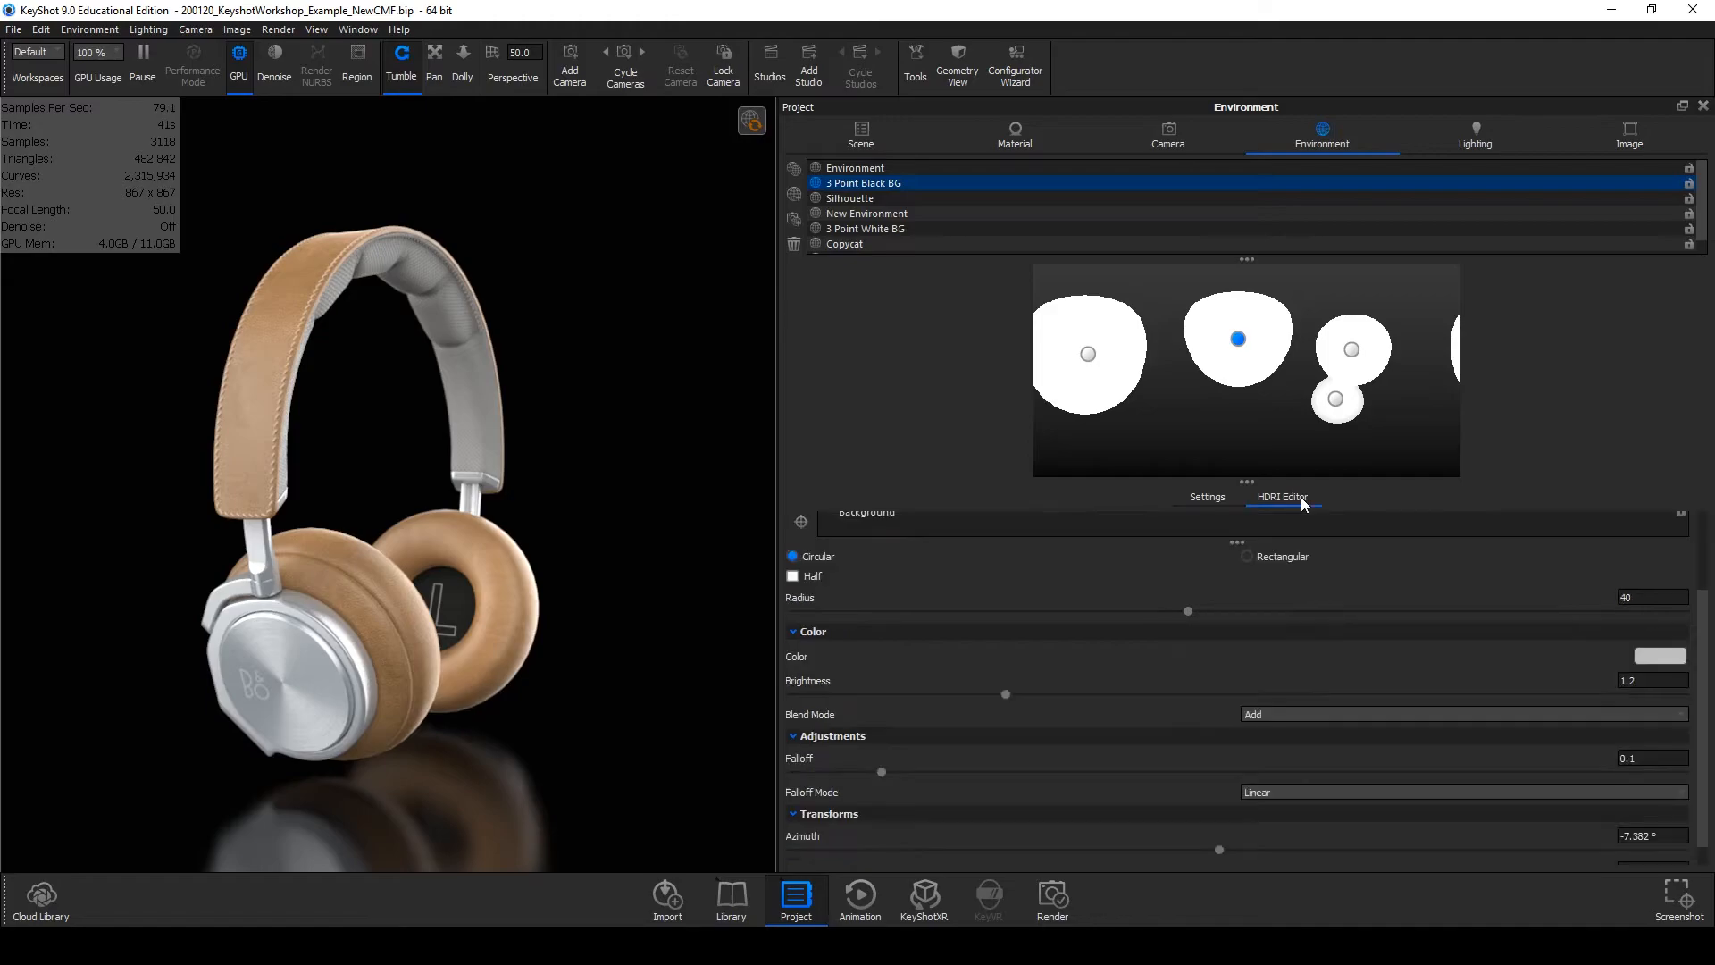
click(1212, 493)
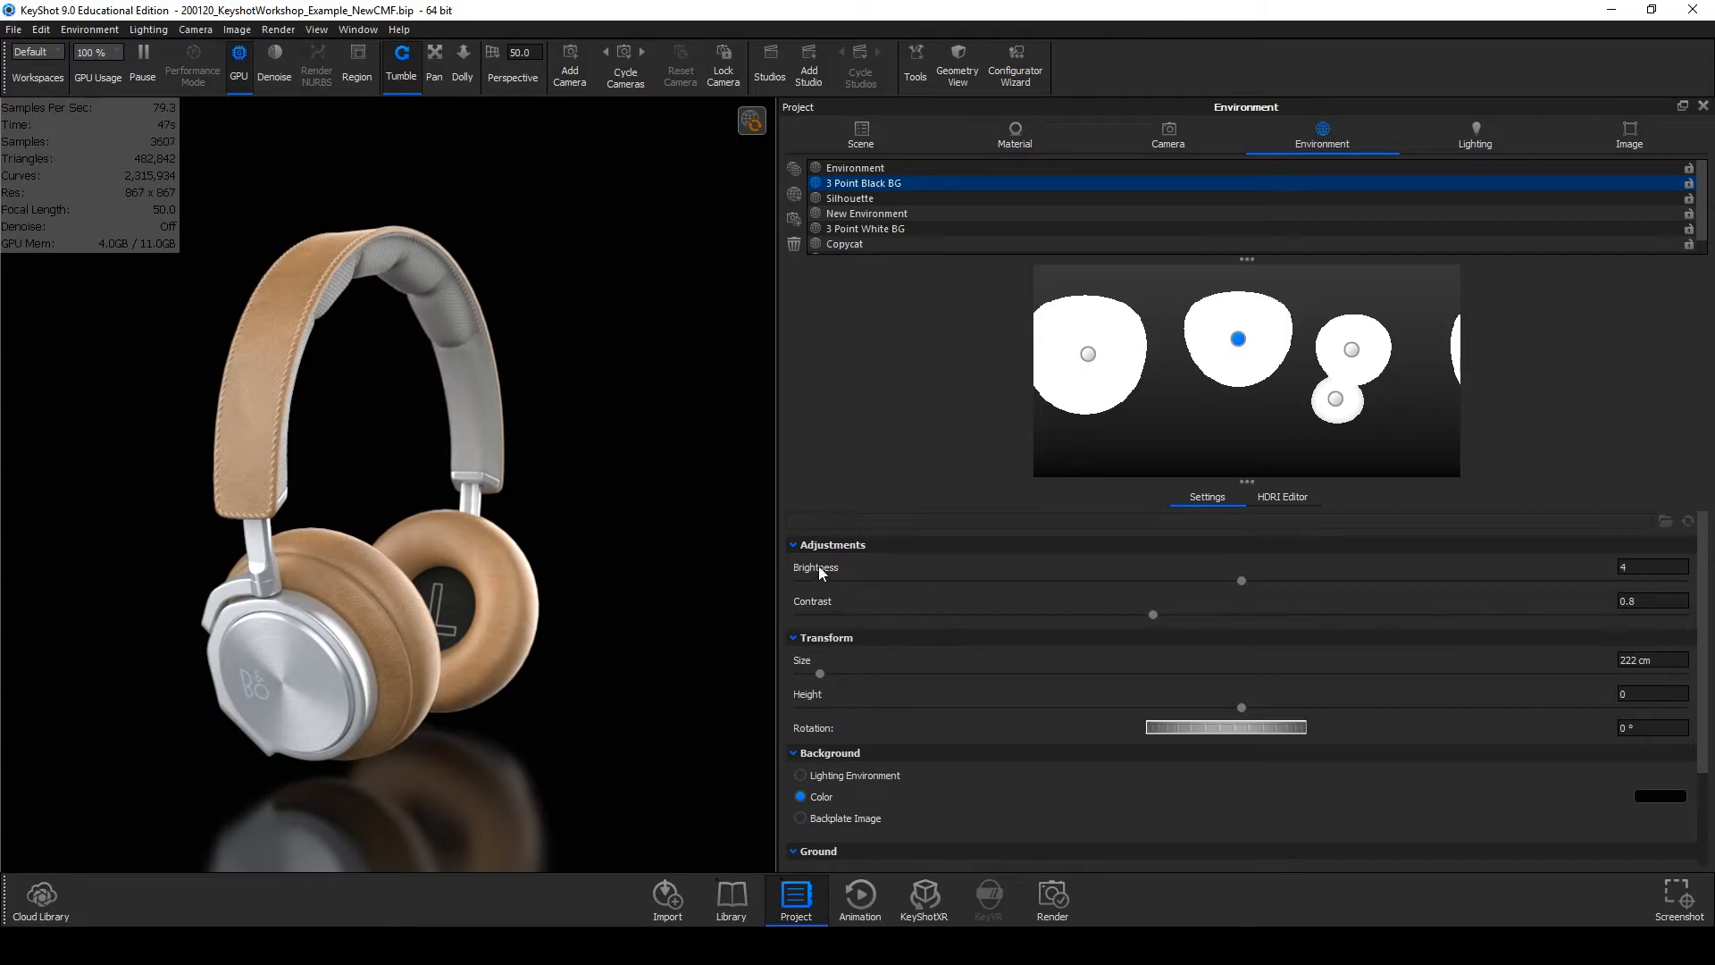
click(1284, 500)
Review the Falloff Mode options for Pin #4 and keep Linear.
scroll(1131, 710, down, 1)
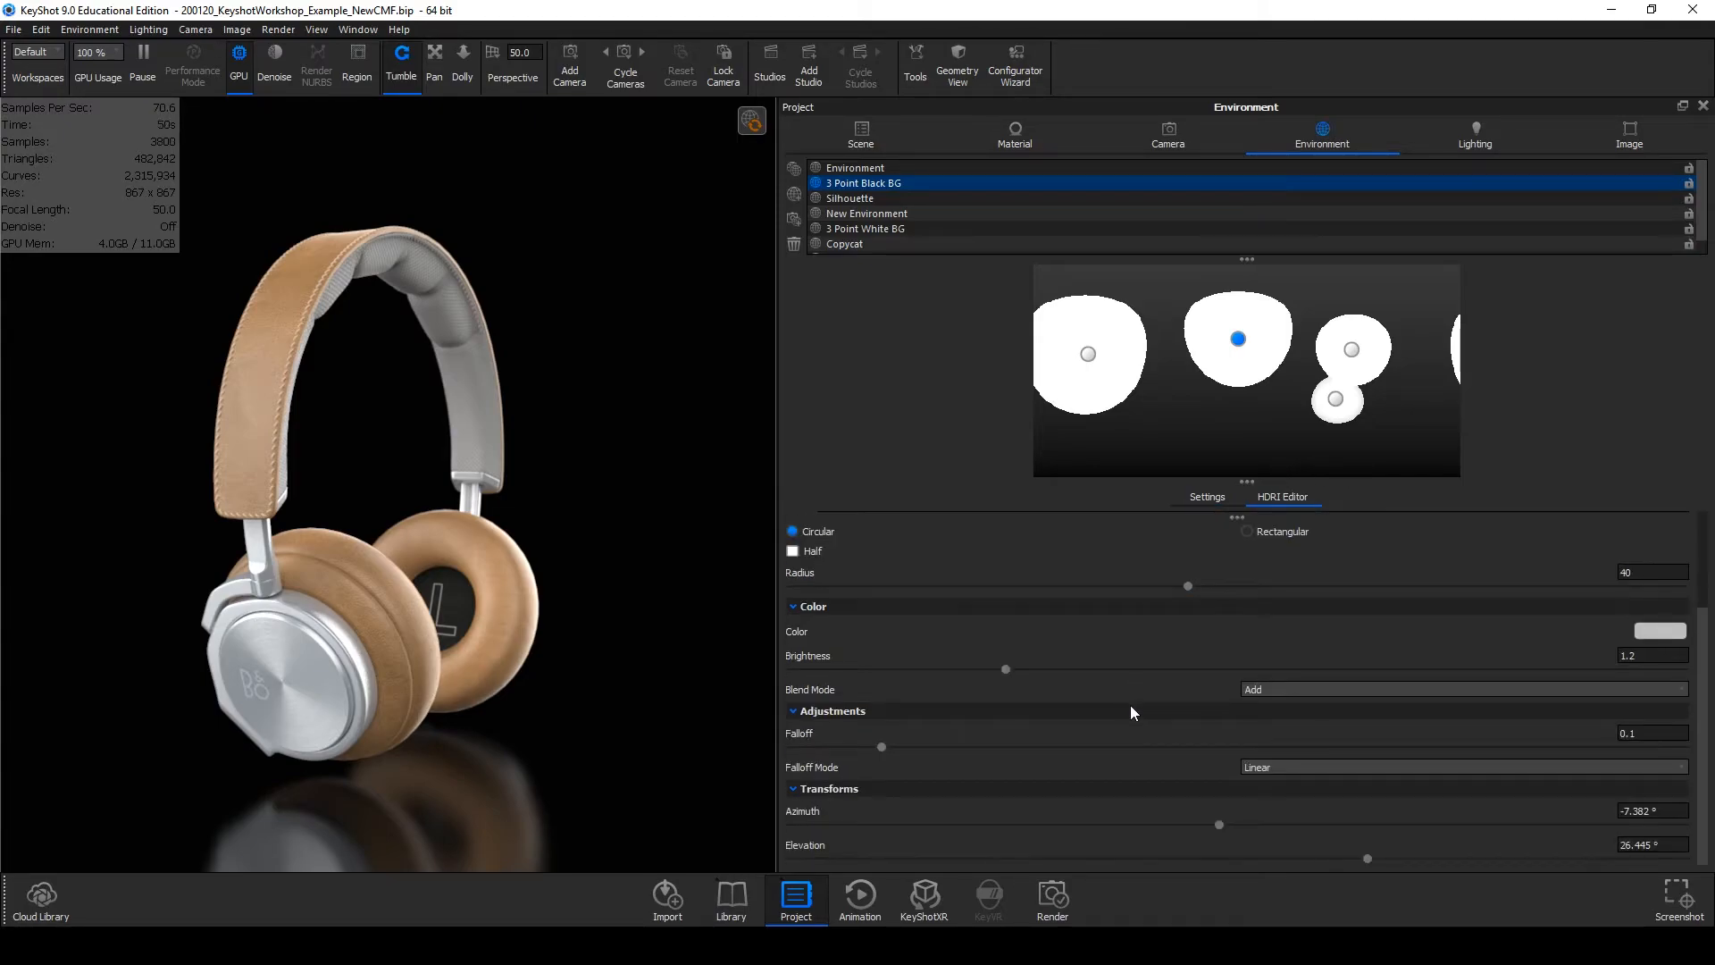
click(1269, 765)
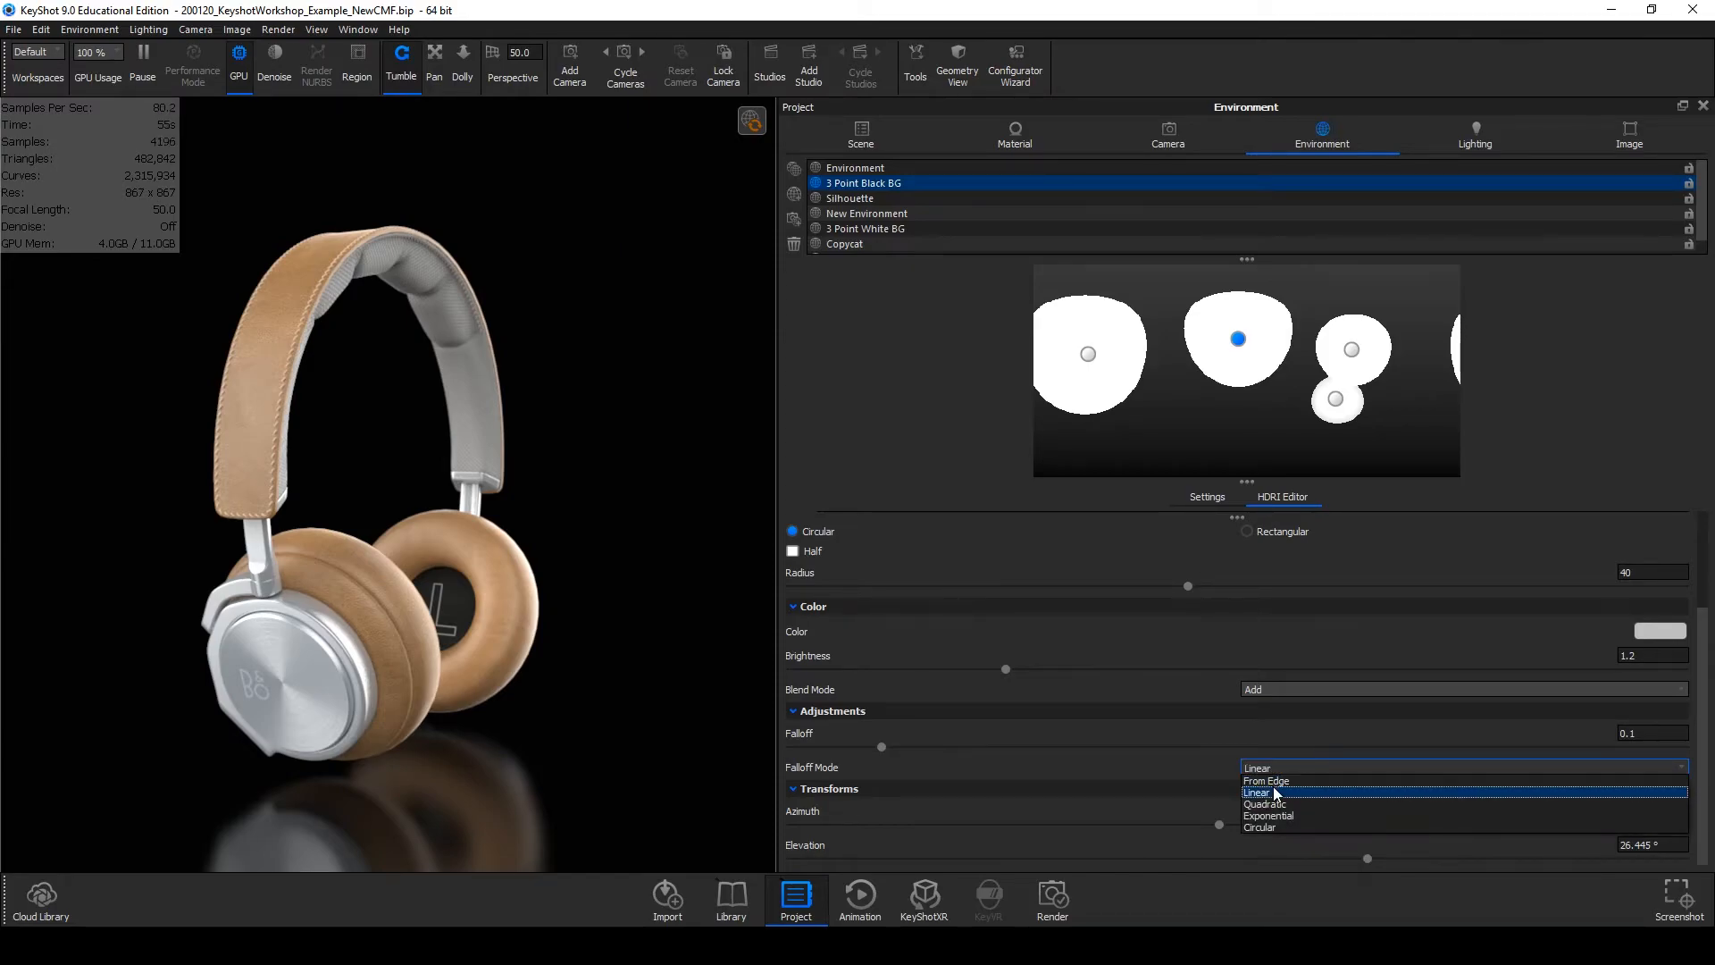
click(1250, 793)
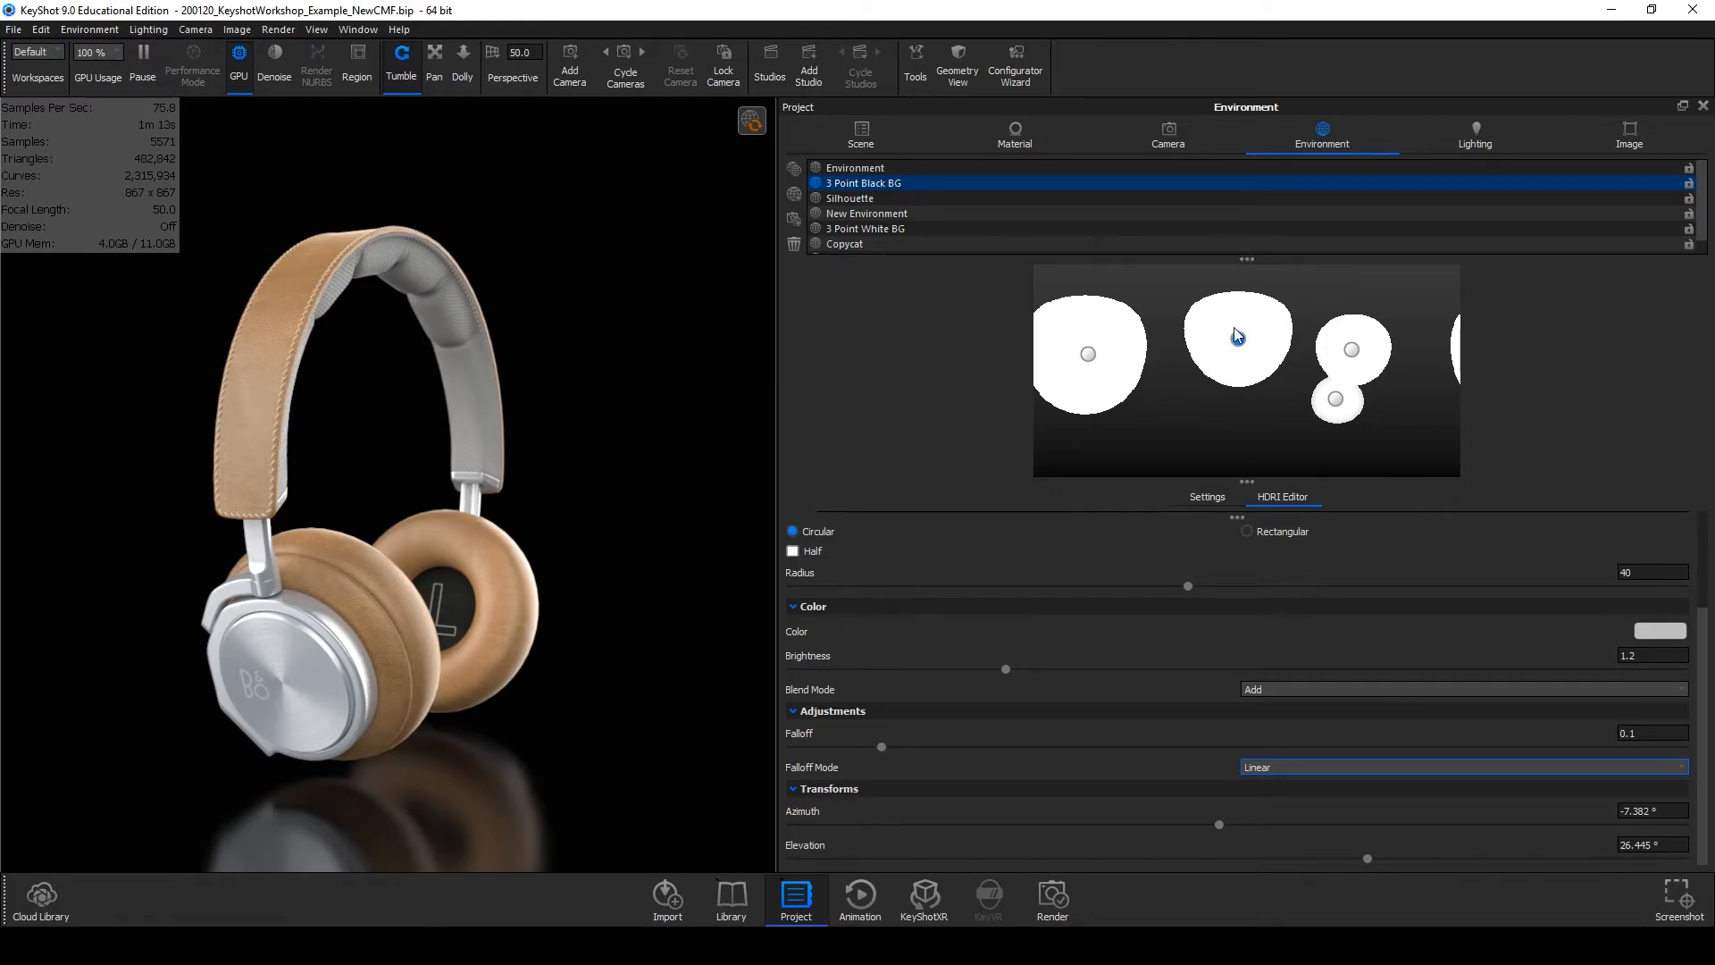
Try an Azimuth of -14.04° and an Elevation of 5.4° on Pin #4, undo the changes, and re-enable the pin.
mouse_move(1221, 825)
mouse_down()
mouse_move(1428, 829)
mouse_move(1210, 826)
mouse_up()
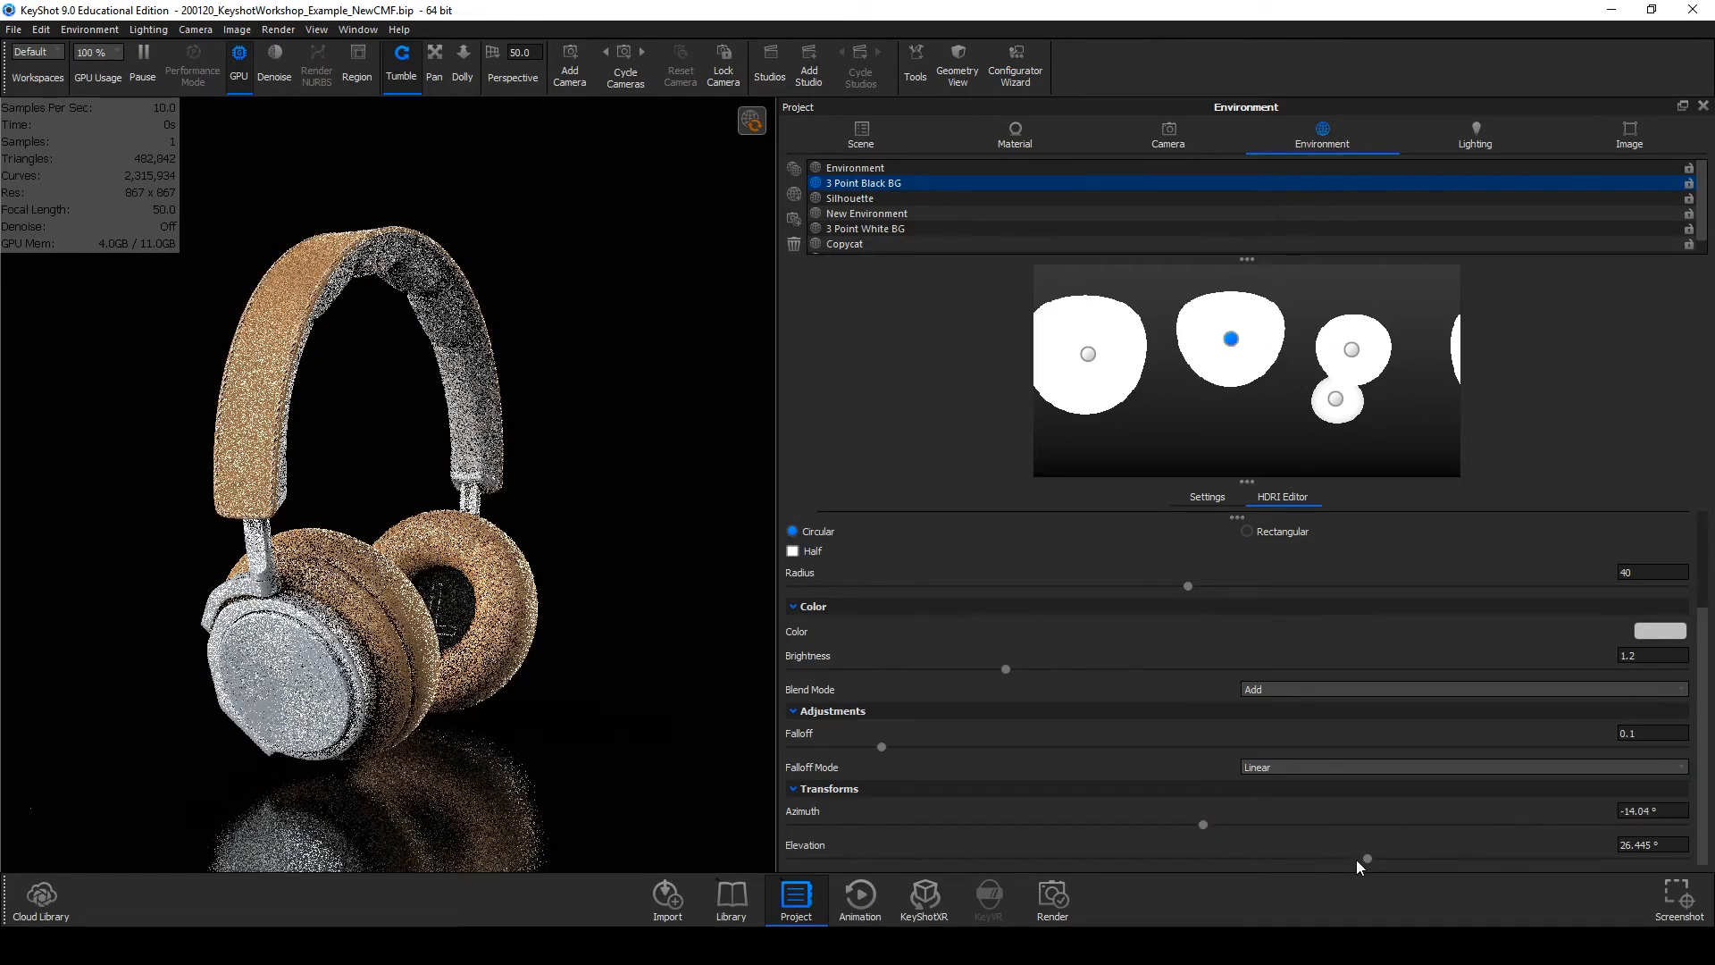
drag(1369, 859, 1275, 854)
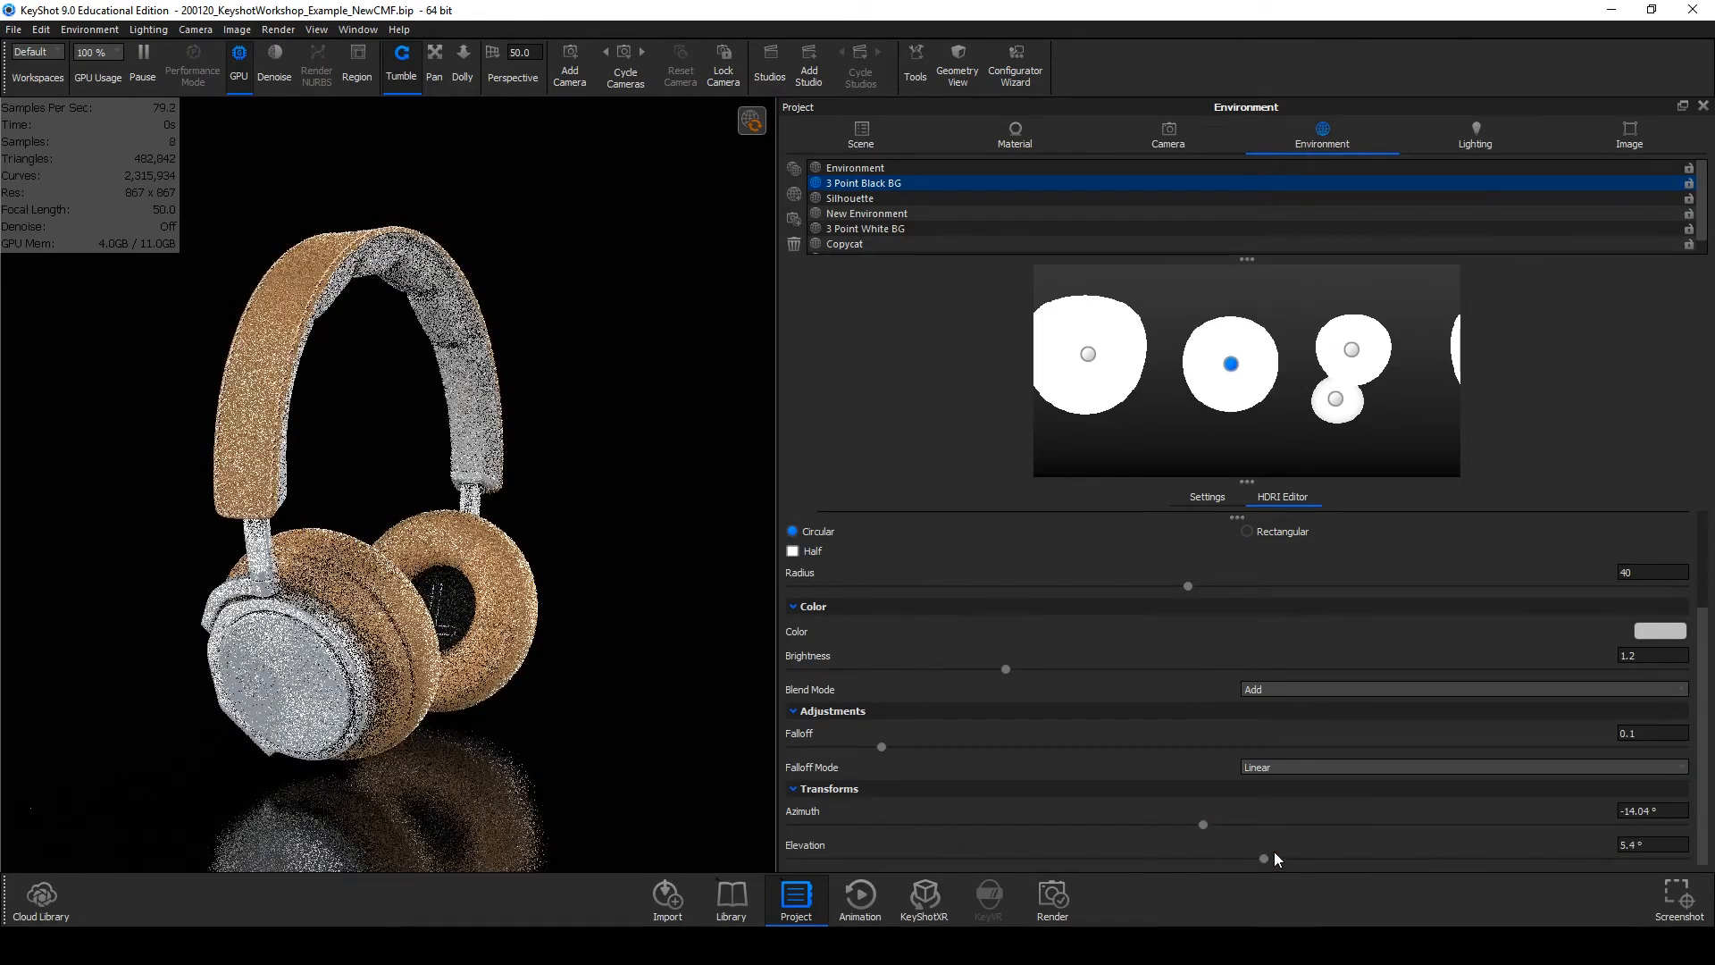
key(ctrl+z)
key(ctrl+z)
key(ctrl+z)
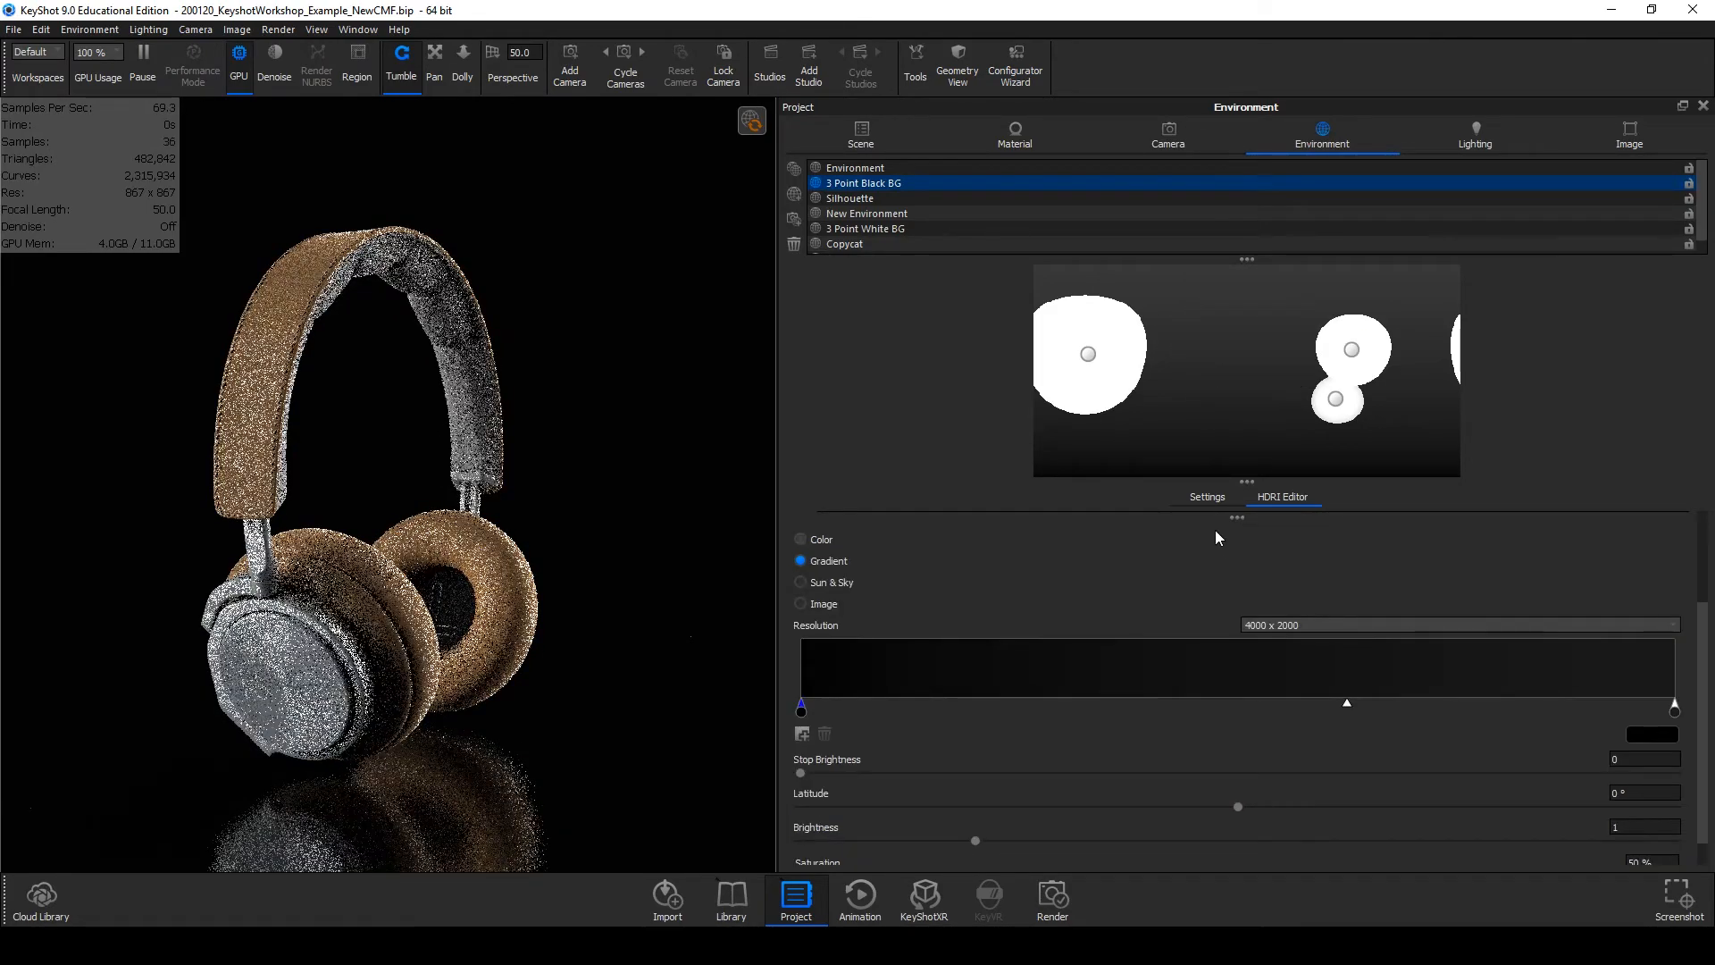
scroll(1140, 542, up, 1)
scroll(1138, 543, up, 1)
click(845, 547)
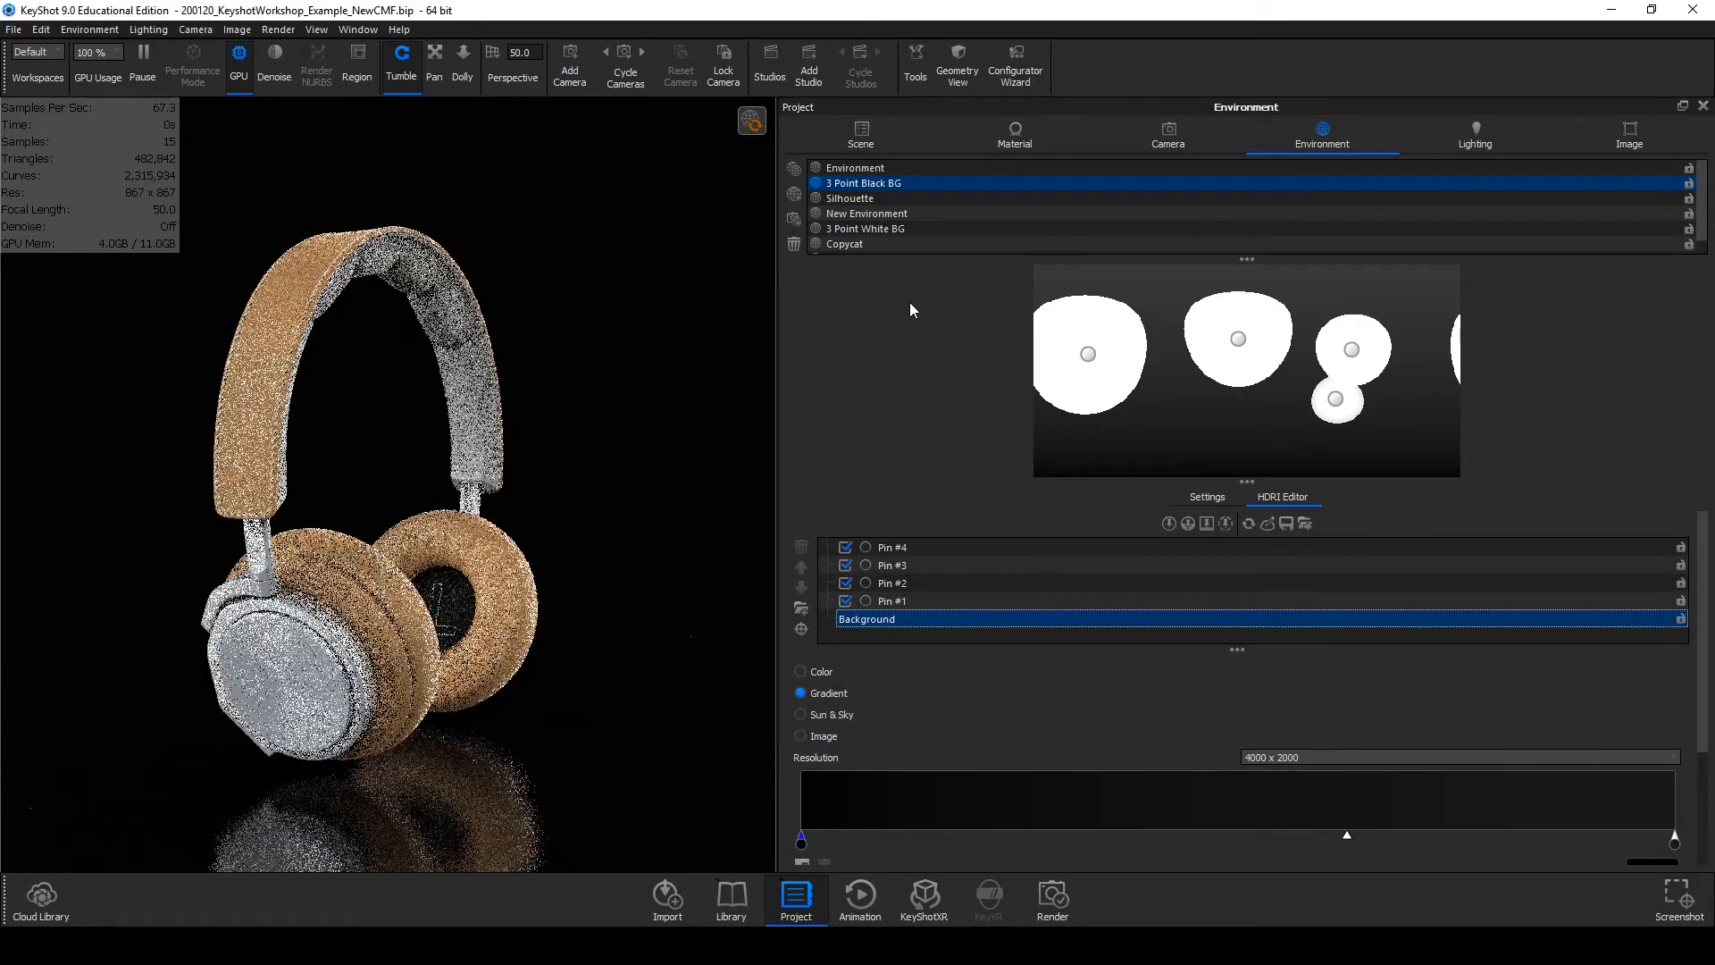
Activate the Silhouette environment and show the Plastic + Felt model in place of BeoPlay H6_fbx Light.
click(946, 200)
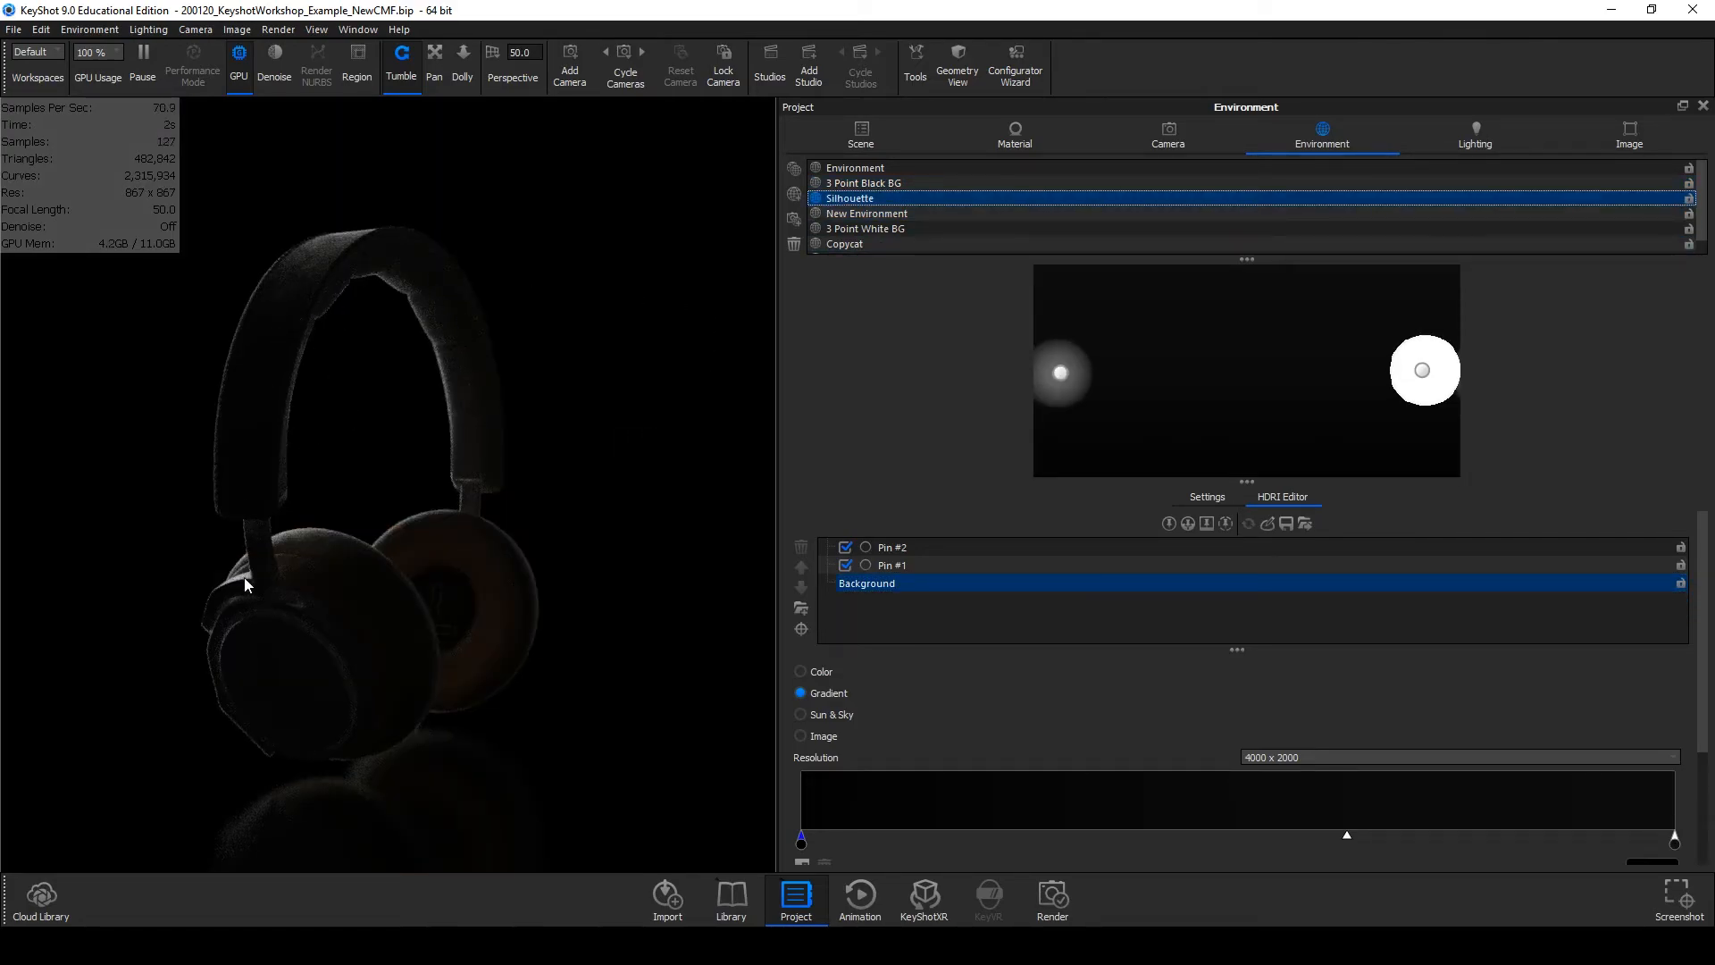
click(863, 143)
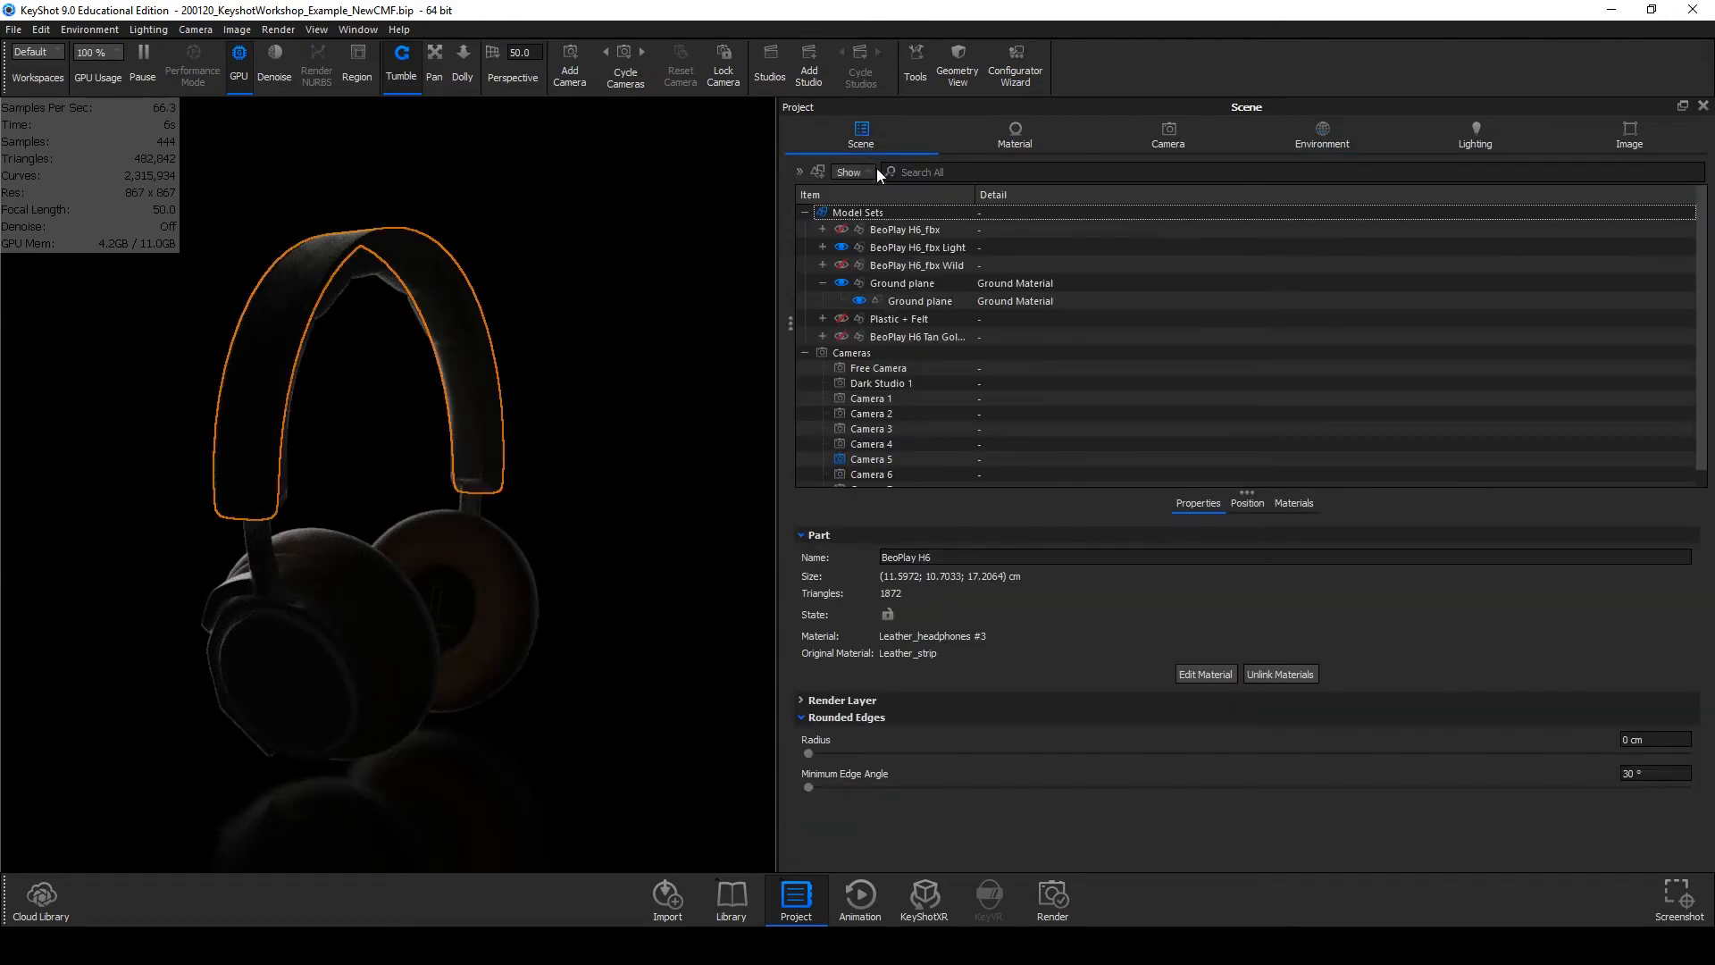
click(843, 248)
click(839, 319)
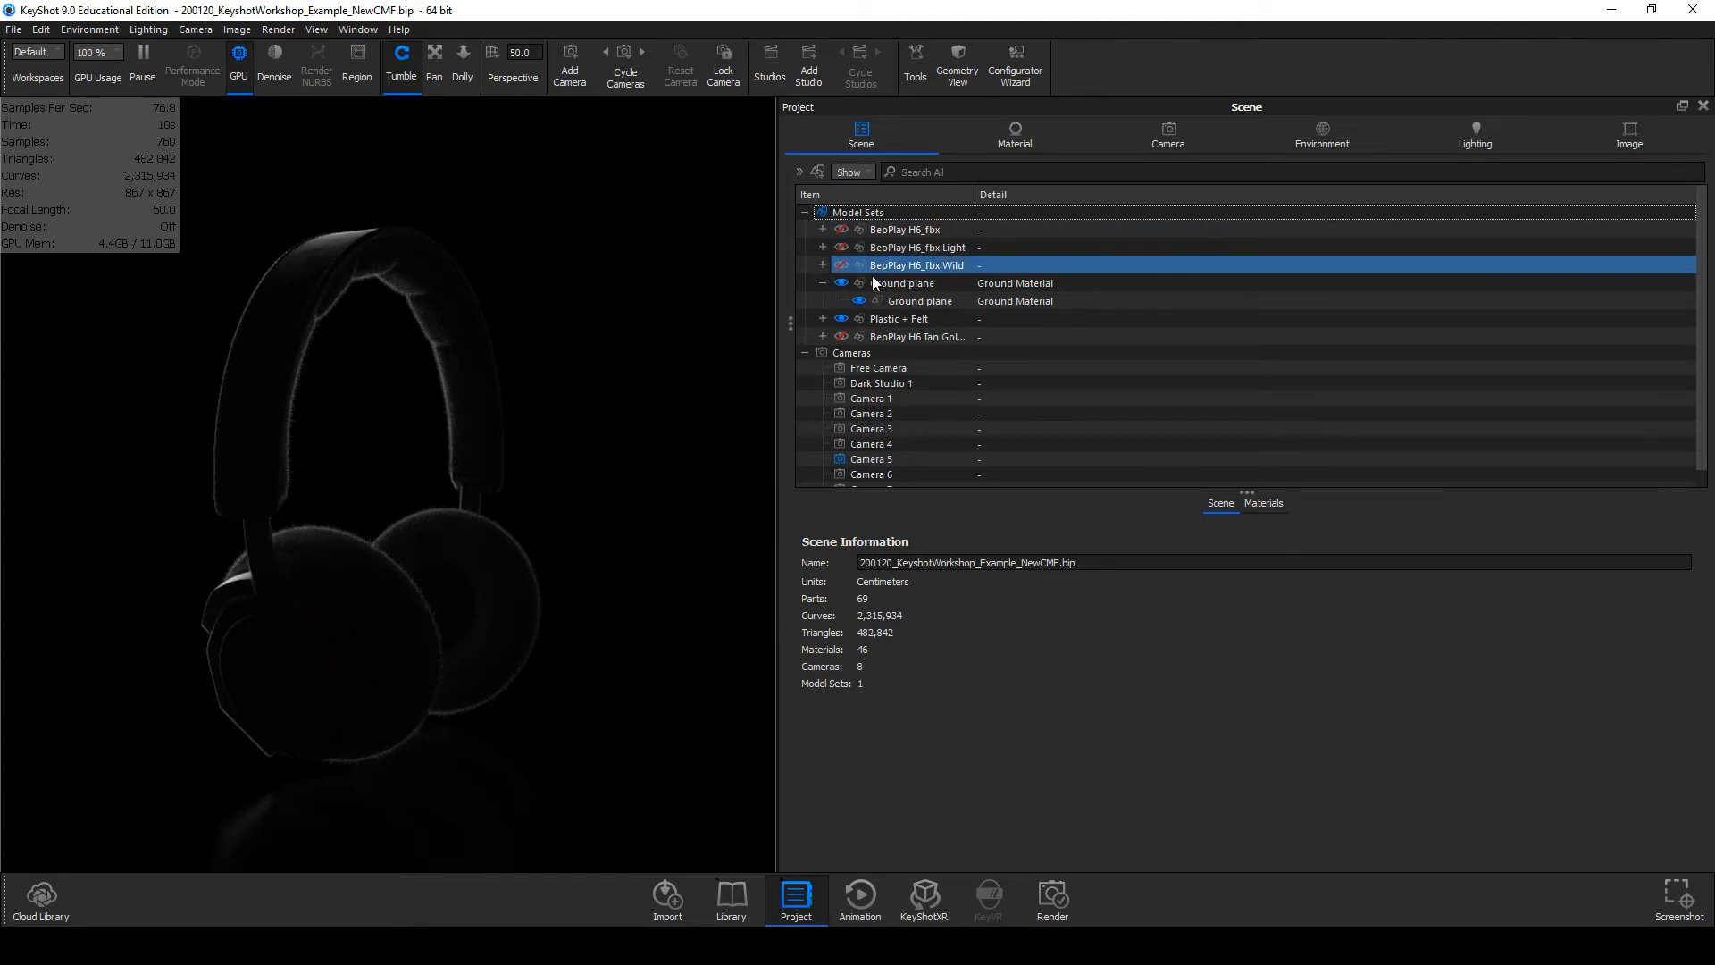
Reactivate the 3 Point Black BG environment and show the BeoPlay H6_fbx model in place of Plastic + Felt.
click(1277, 130)
click(1054, 182)
click(870, 132)
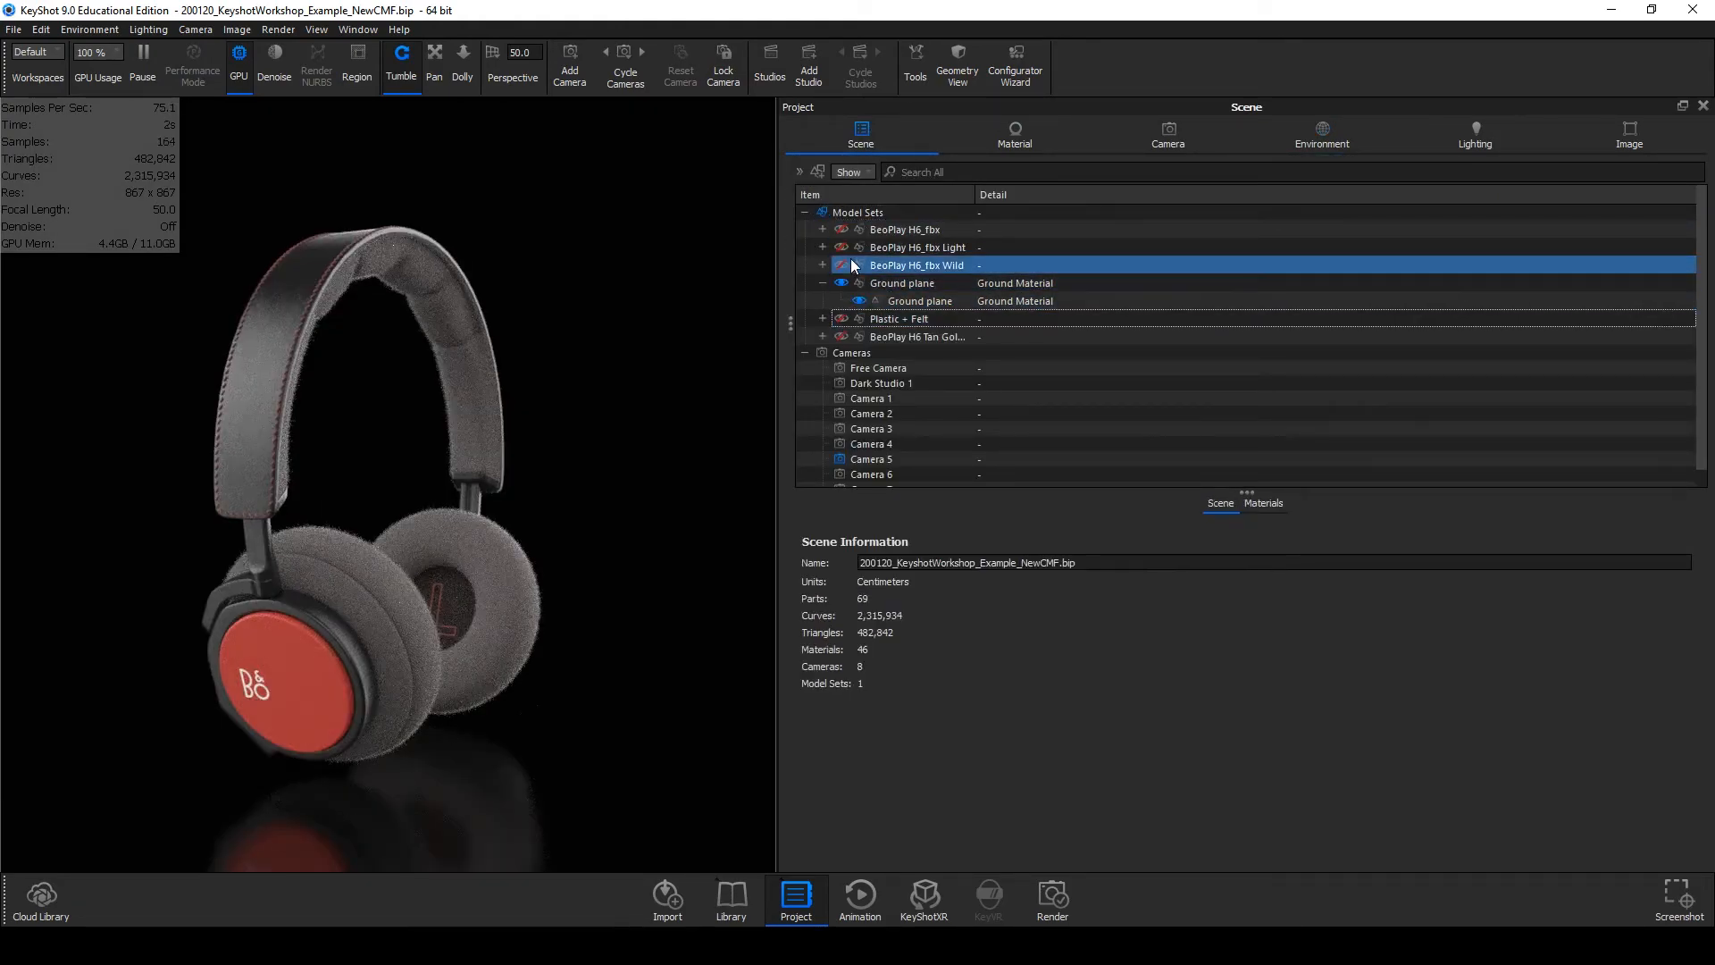
click(847, 232)
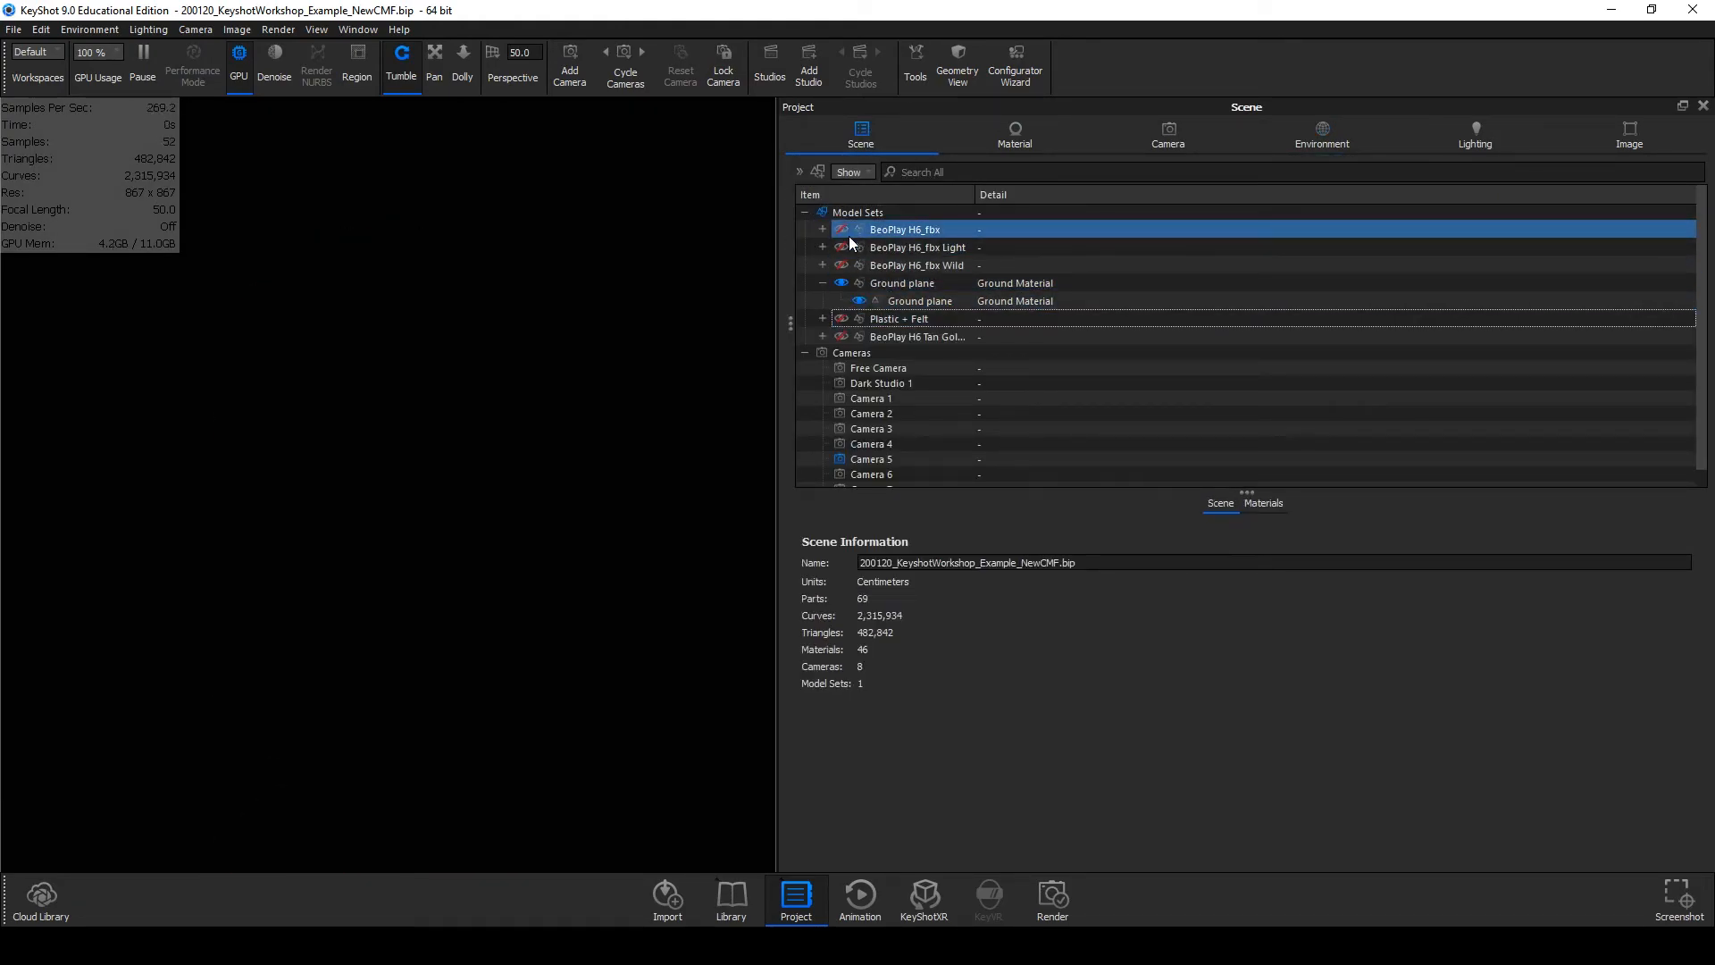
Preview the headphones in the 3 Point White BG environment and return to 3 Point Black BG.
click(1315, 138)
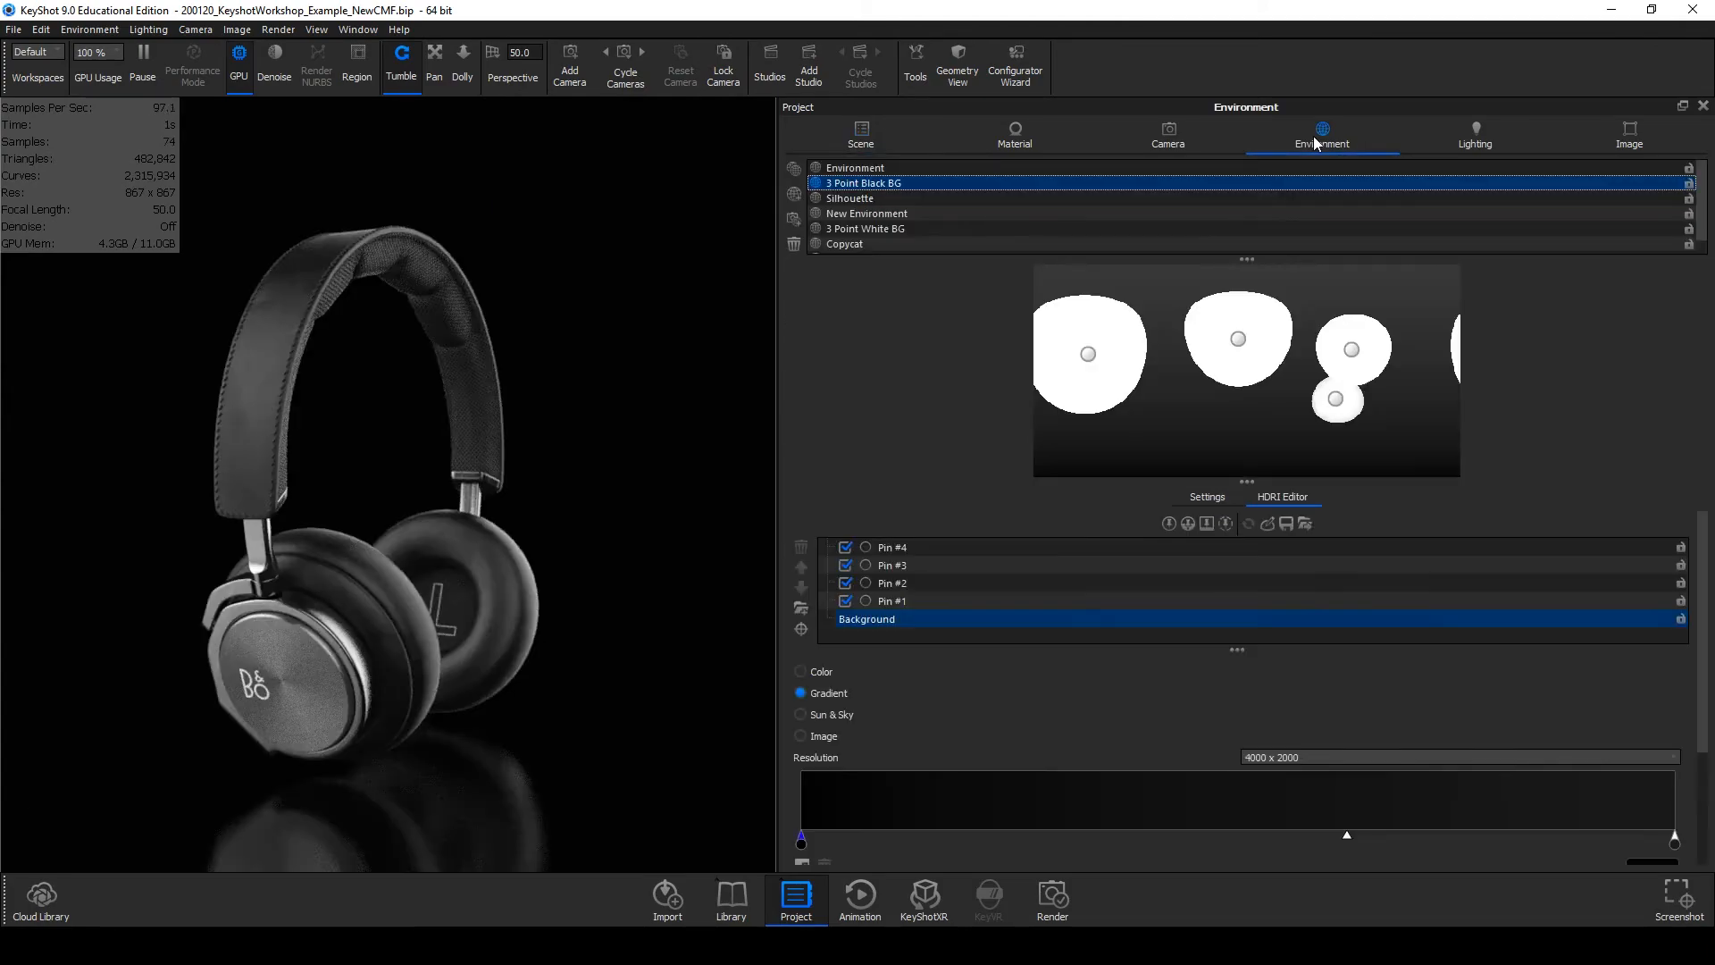
click(916, 228)
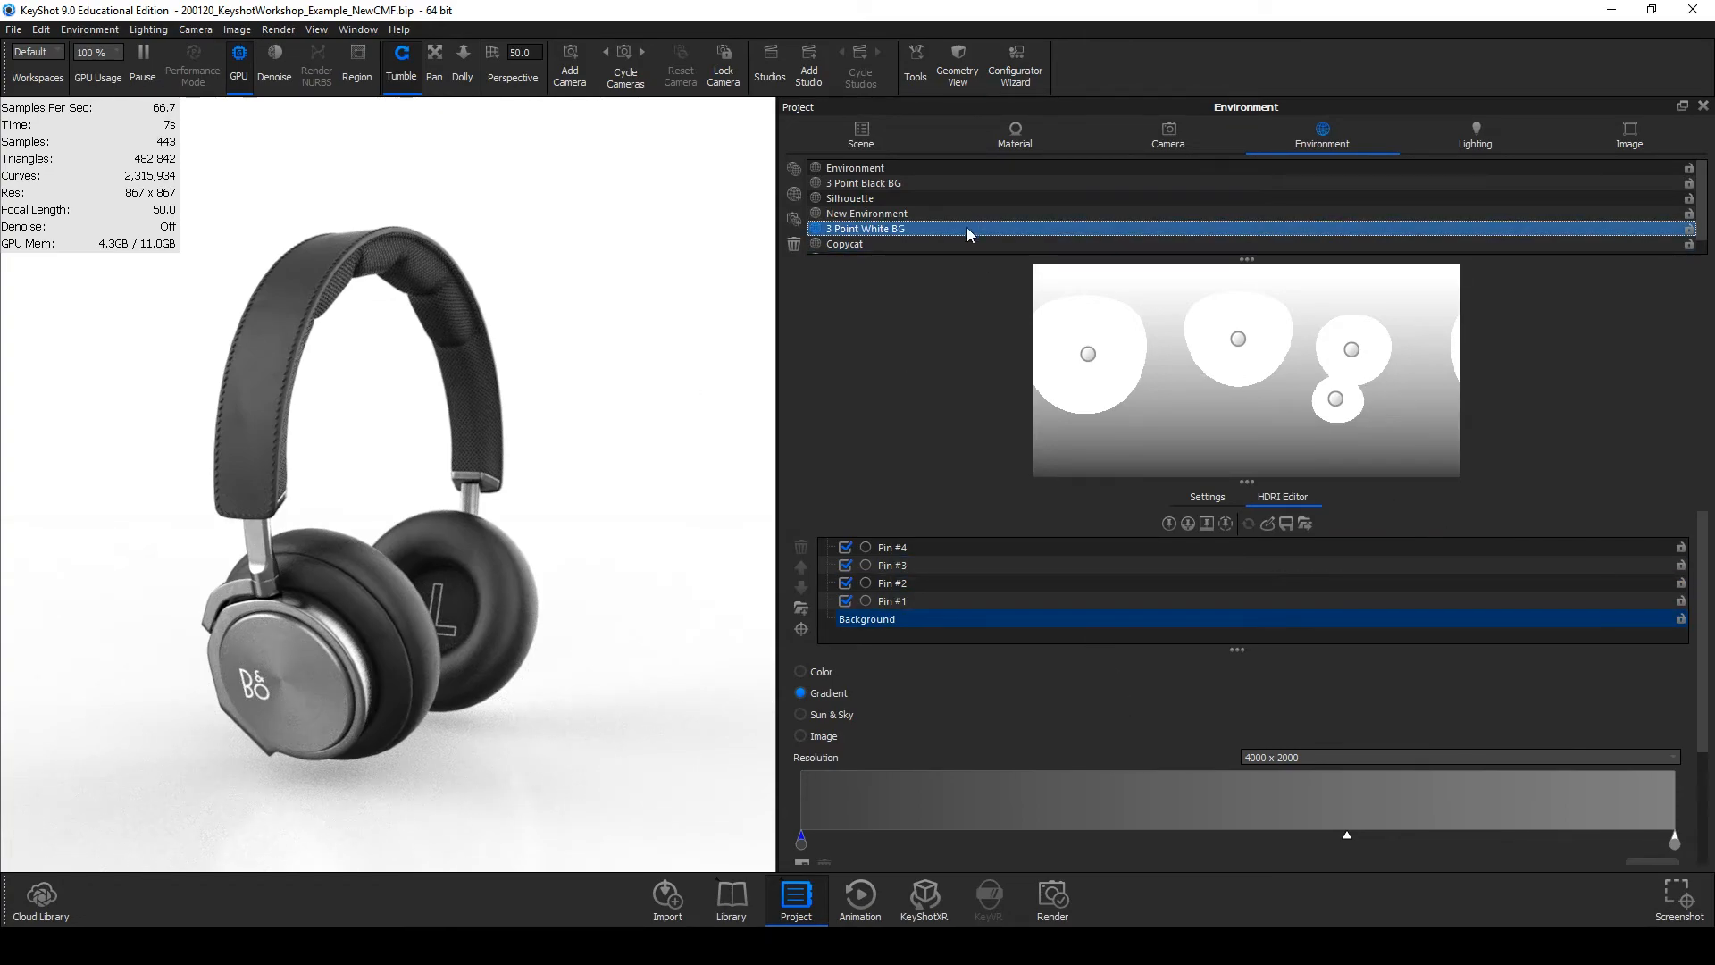
click(958, 183)
Set the 3 Point Black BG background color to white (#FFFFFF) and compare it with the 3 Point White BG environment.
click(1197, 497)
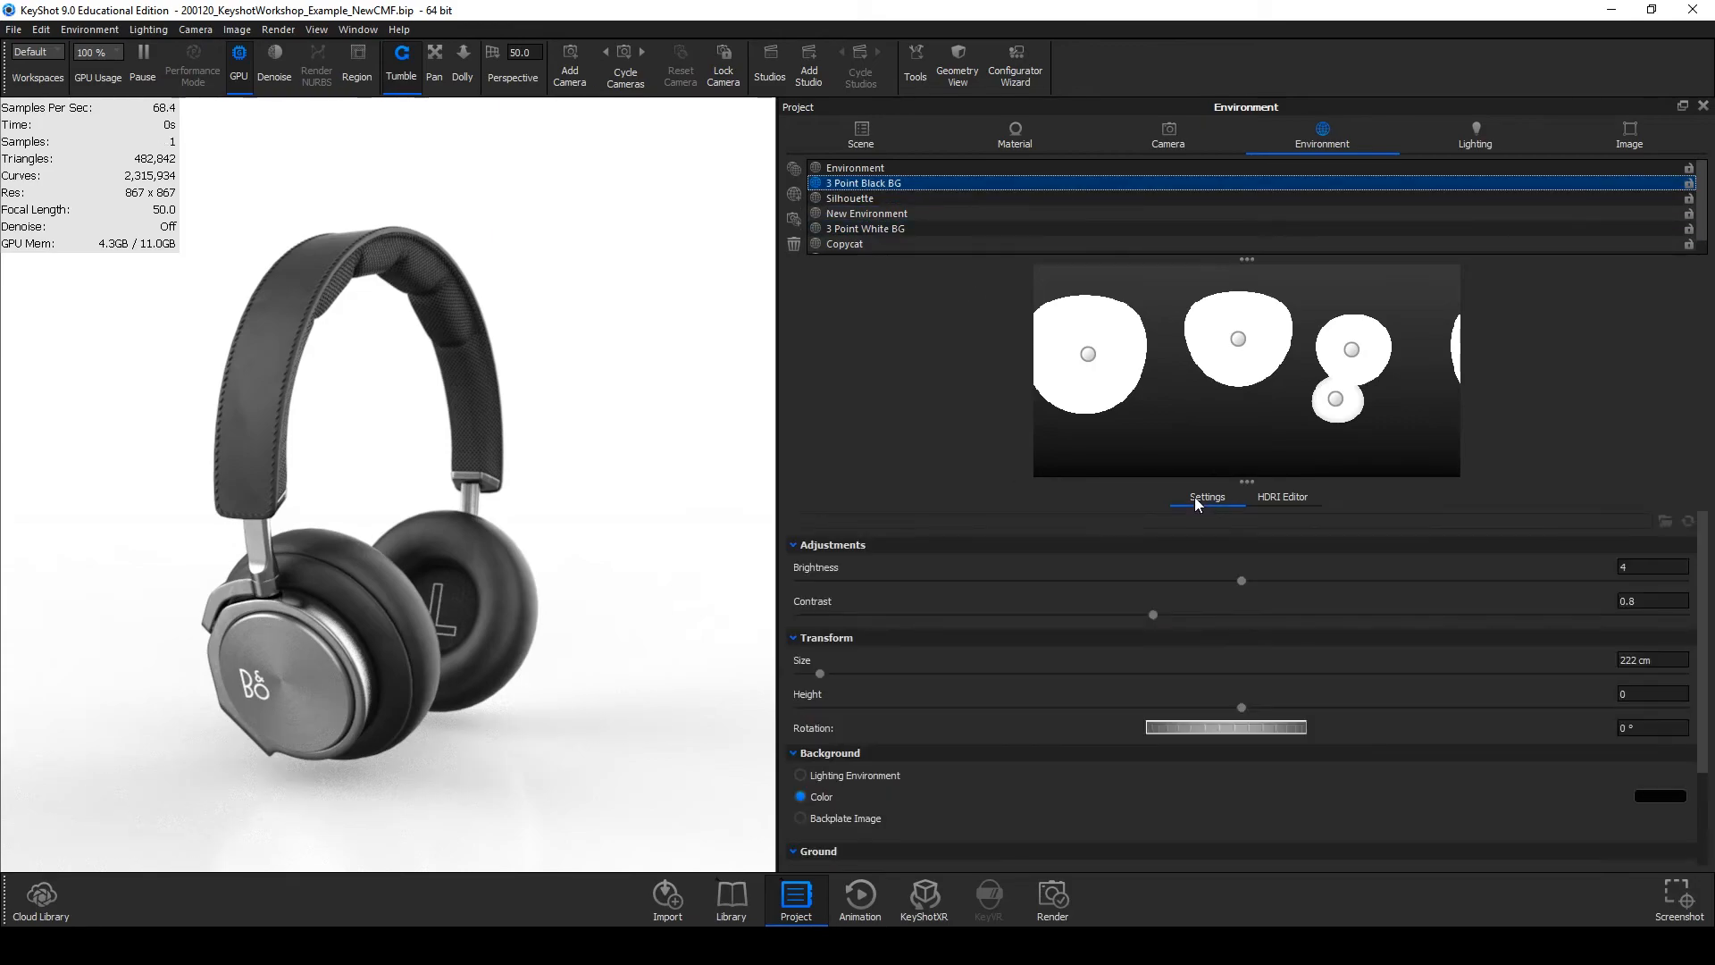
click(1660, 796)
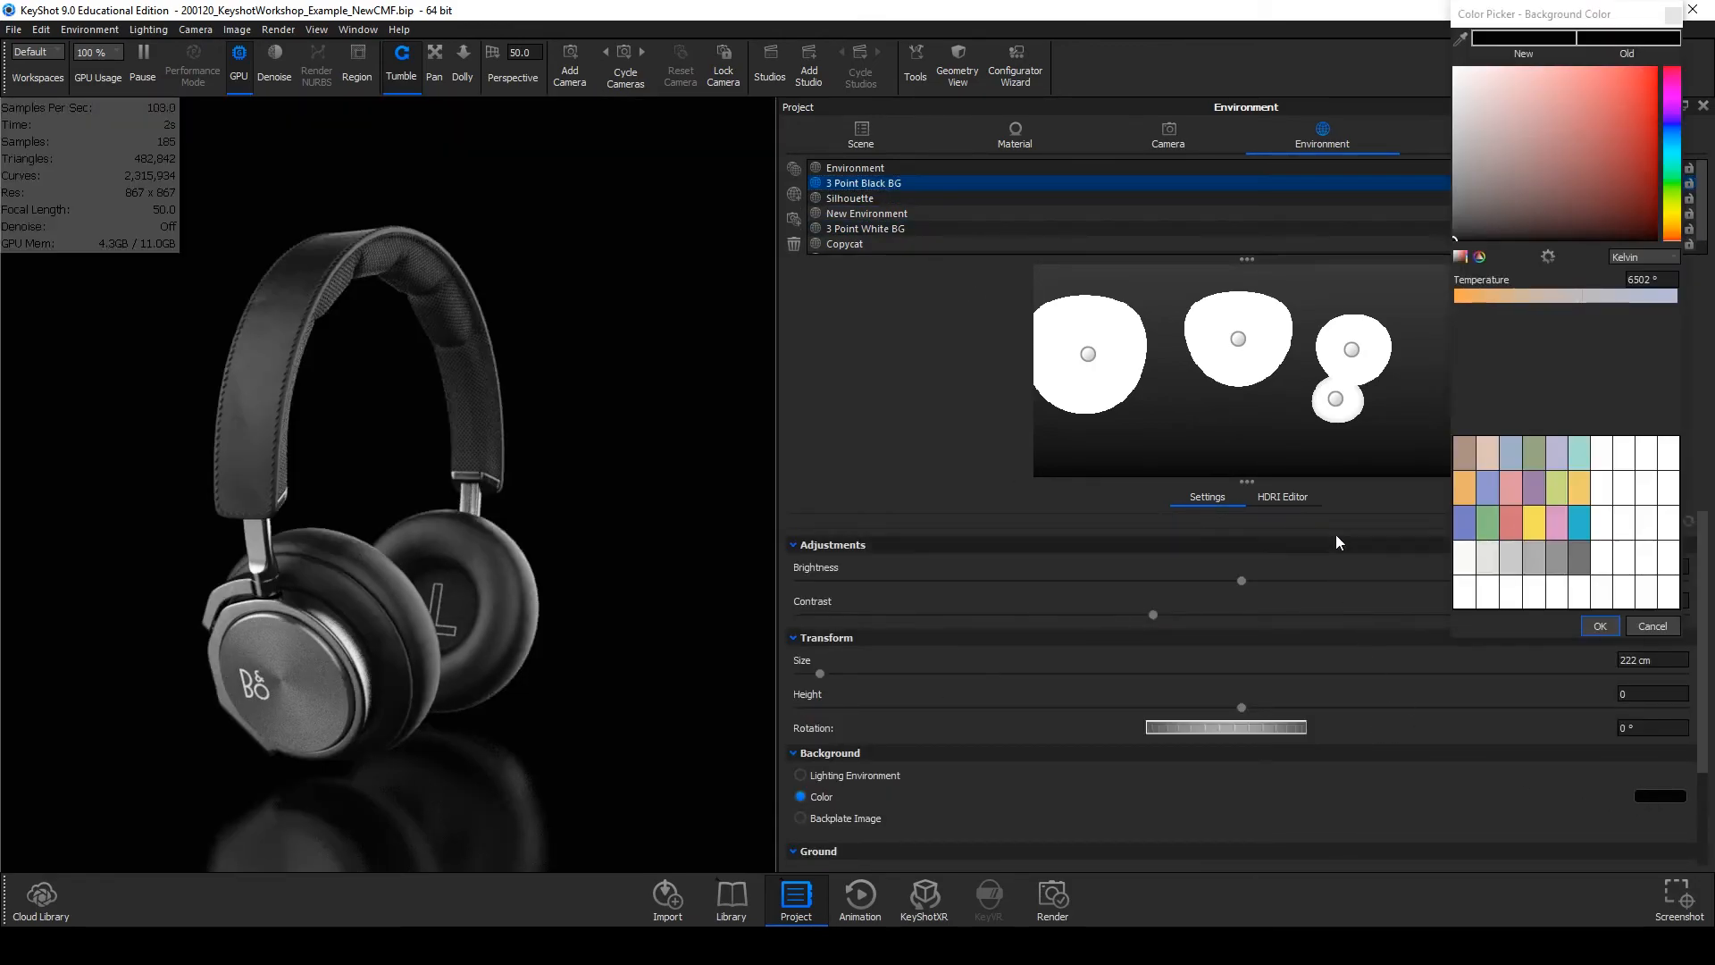
click(1644, 258)
click(1622, 270)
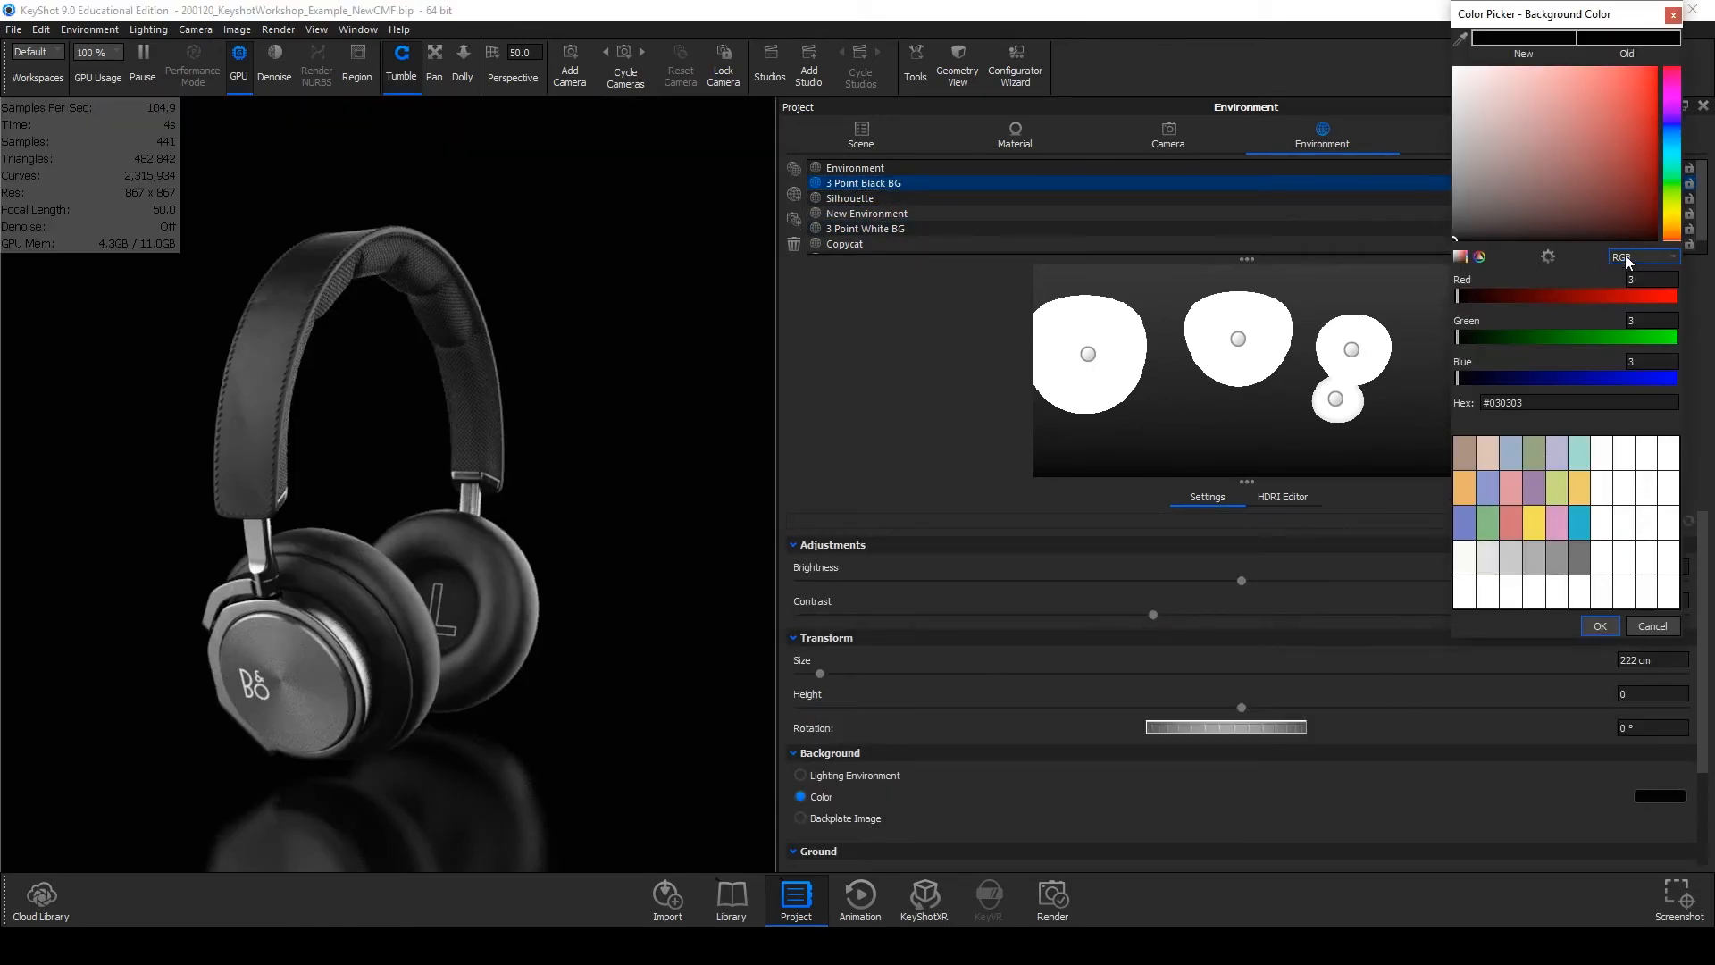
click(1456, 69)
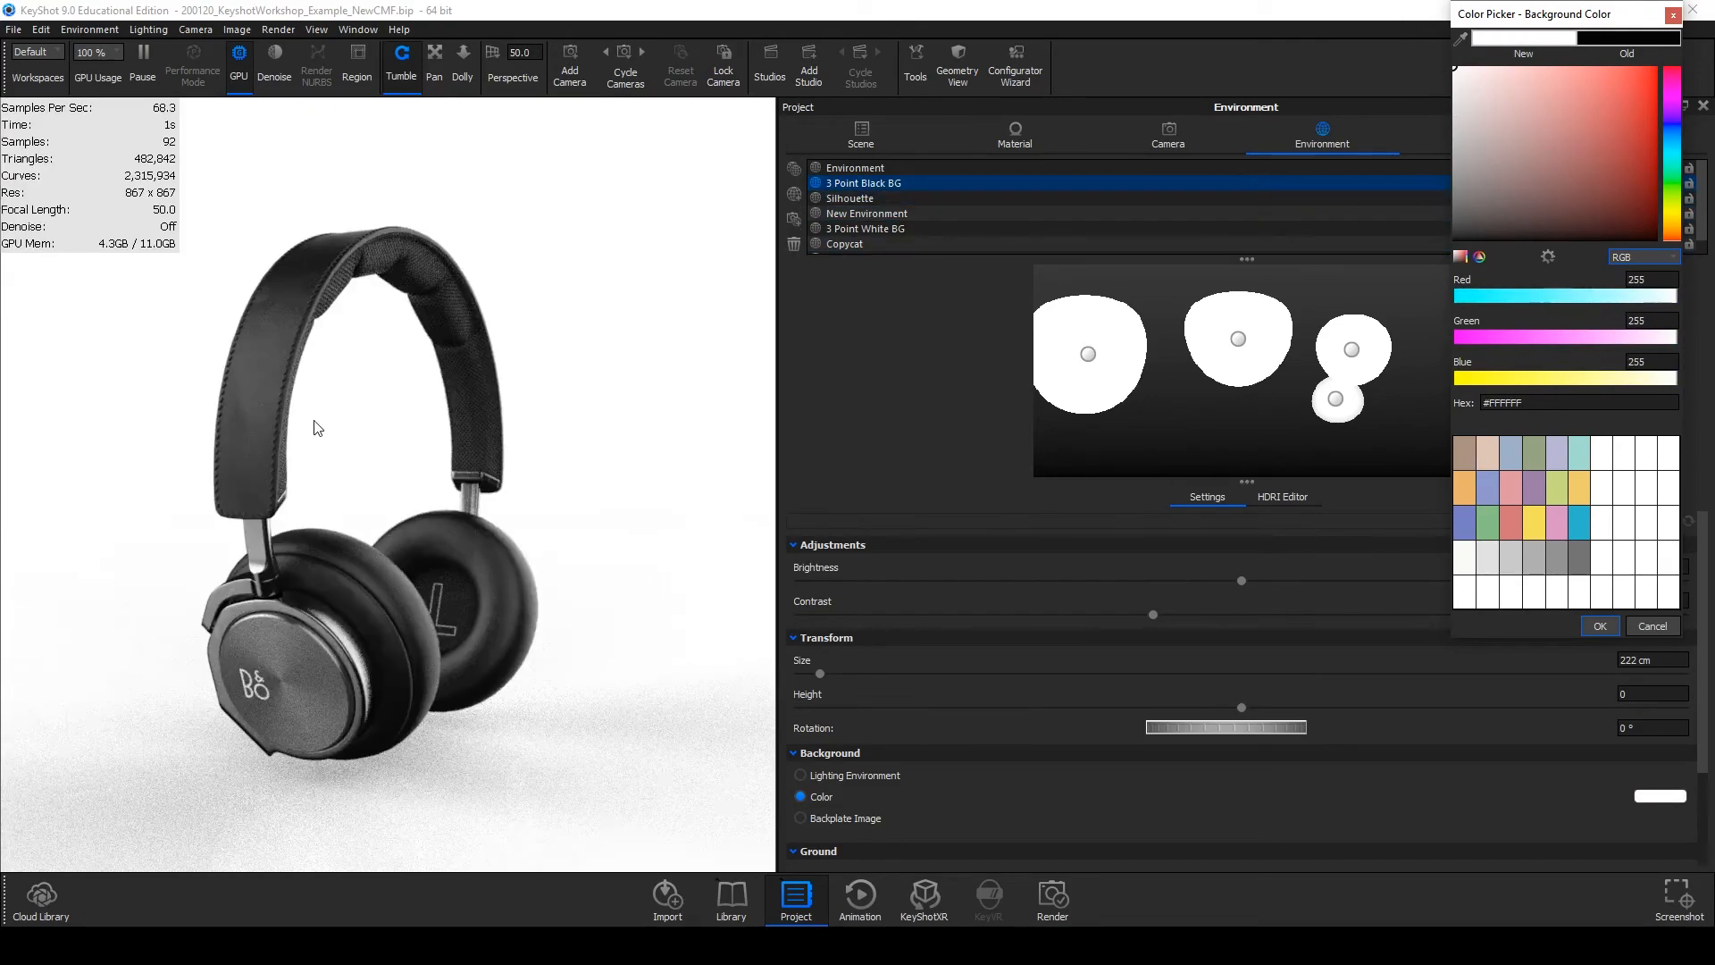
click(1600, 626)
click(882, 229)
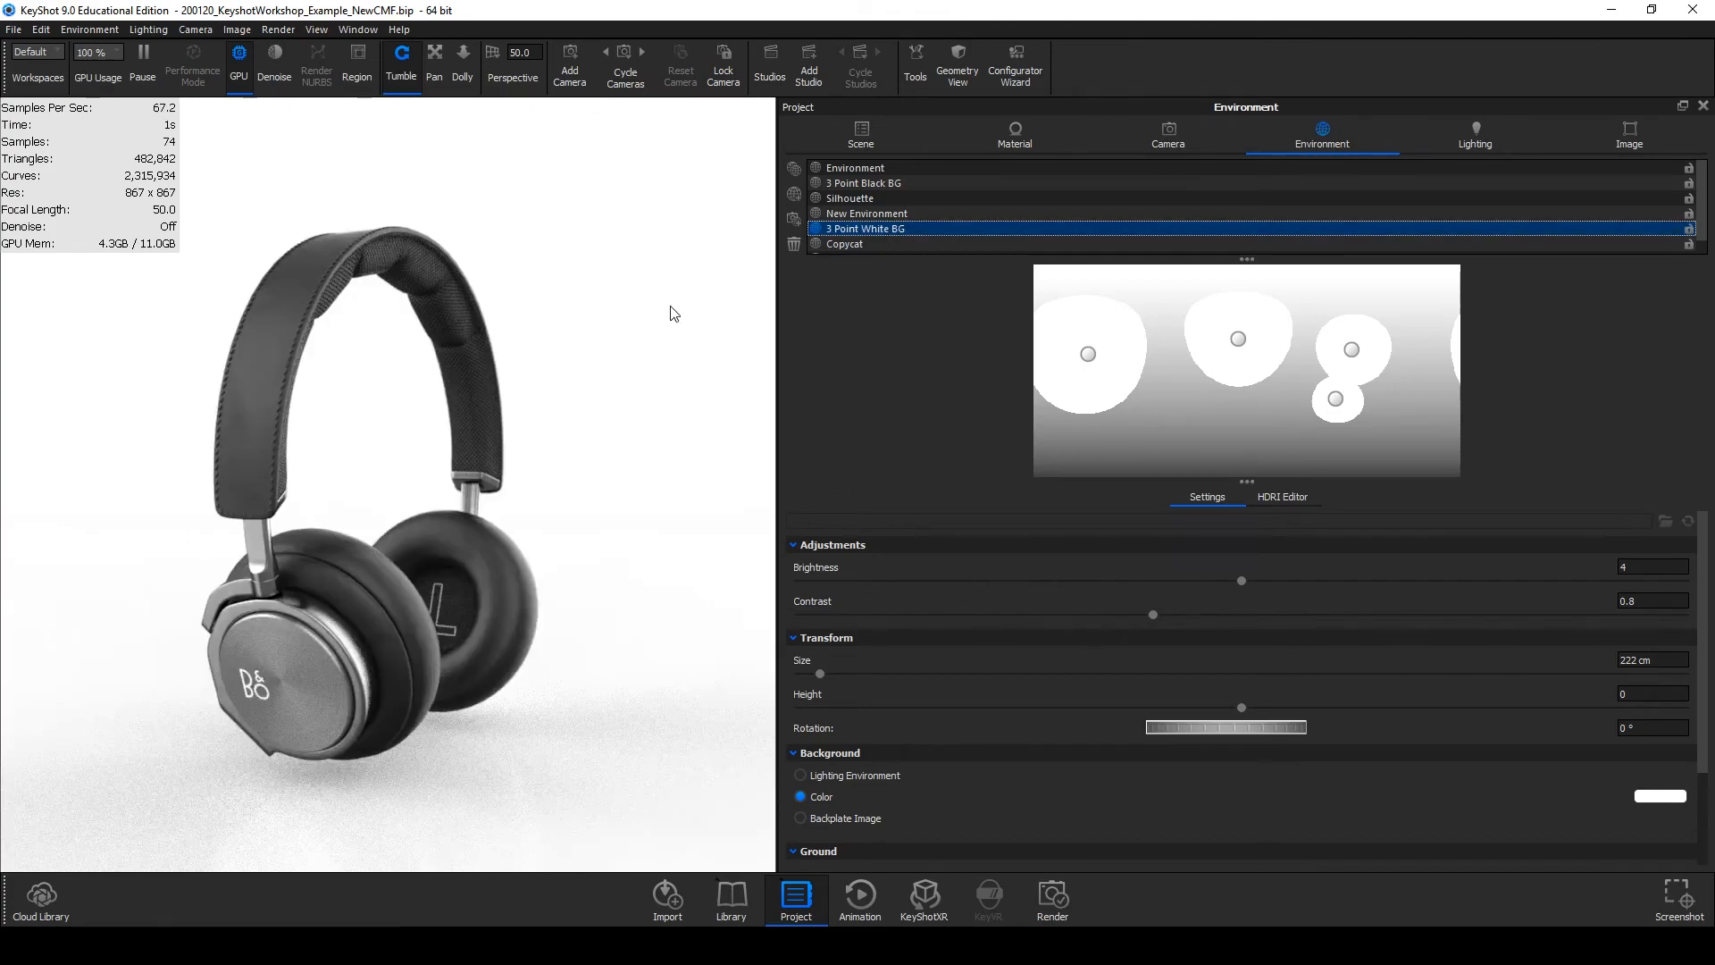
click(911, 184)
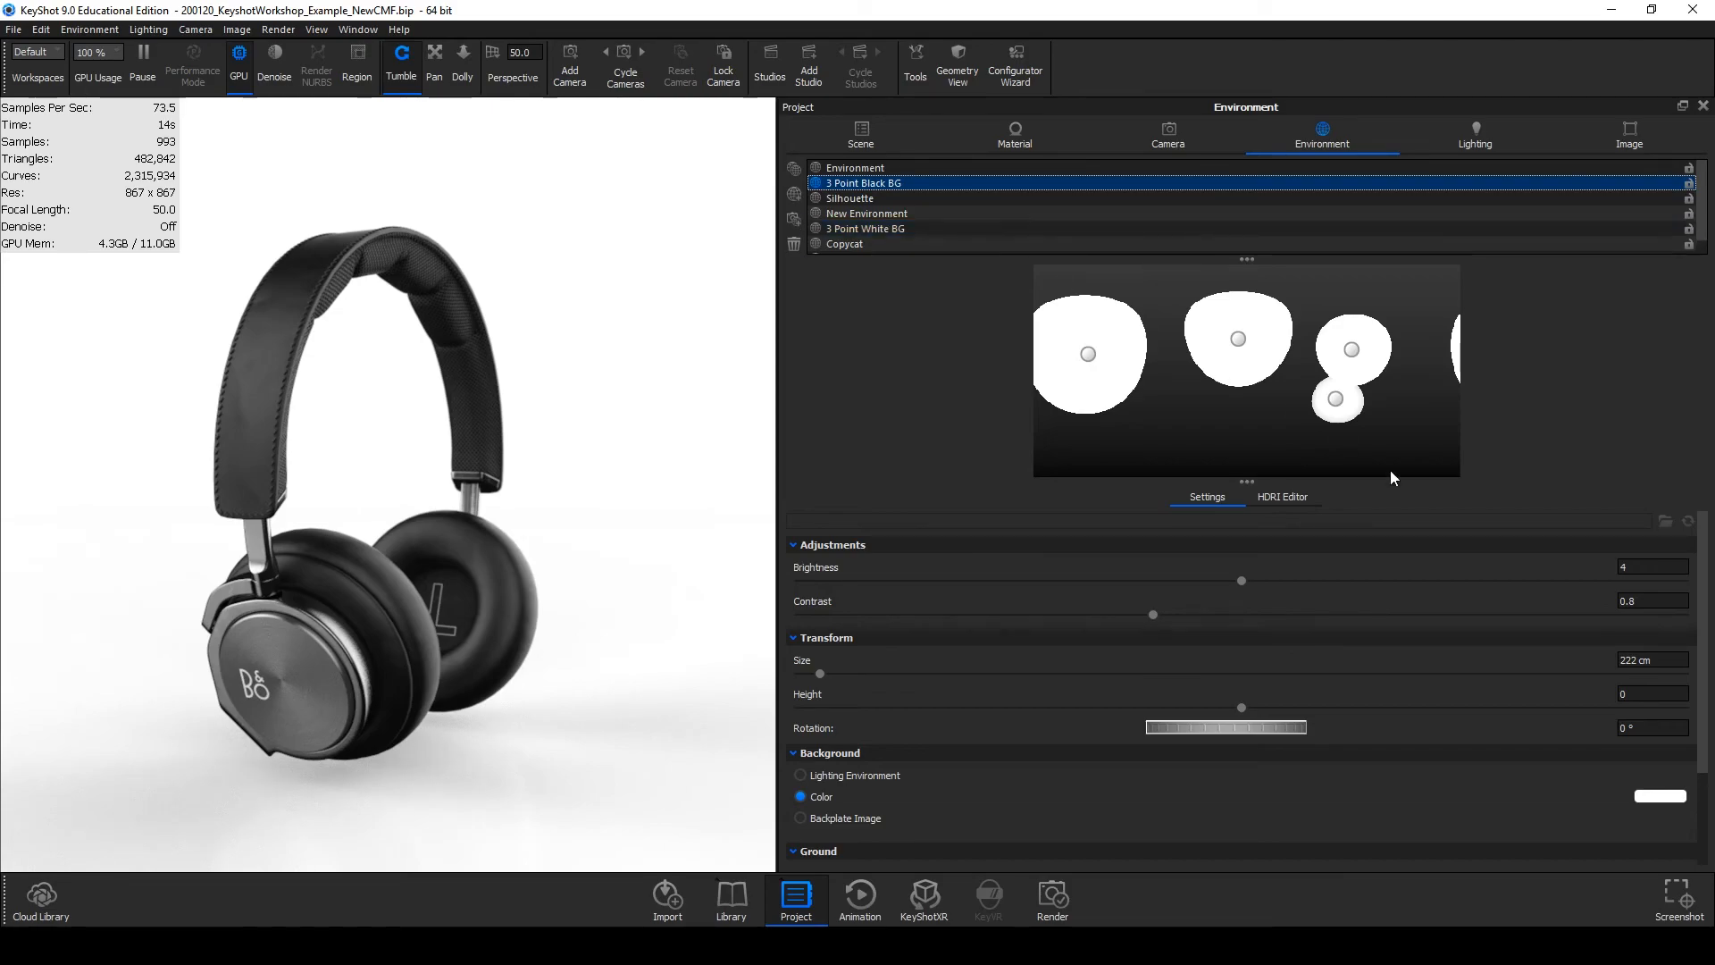
Set the 3 Point Black BG background color to near black, with an HSV Value of 2%.
click(1660, 795)
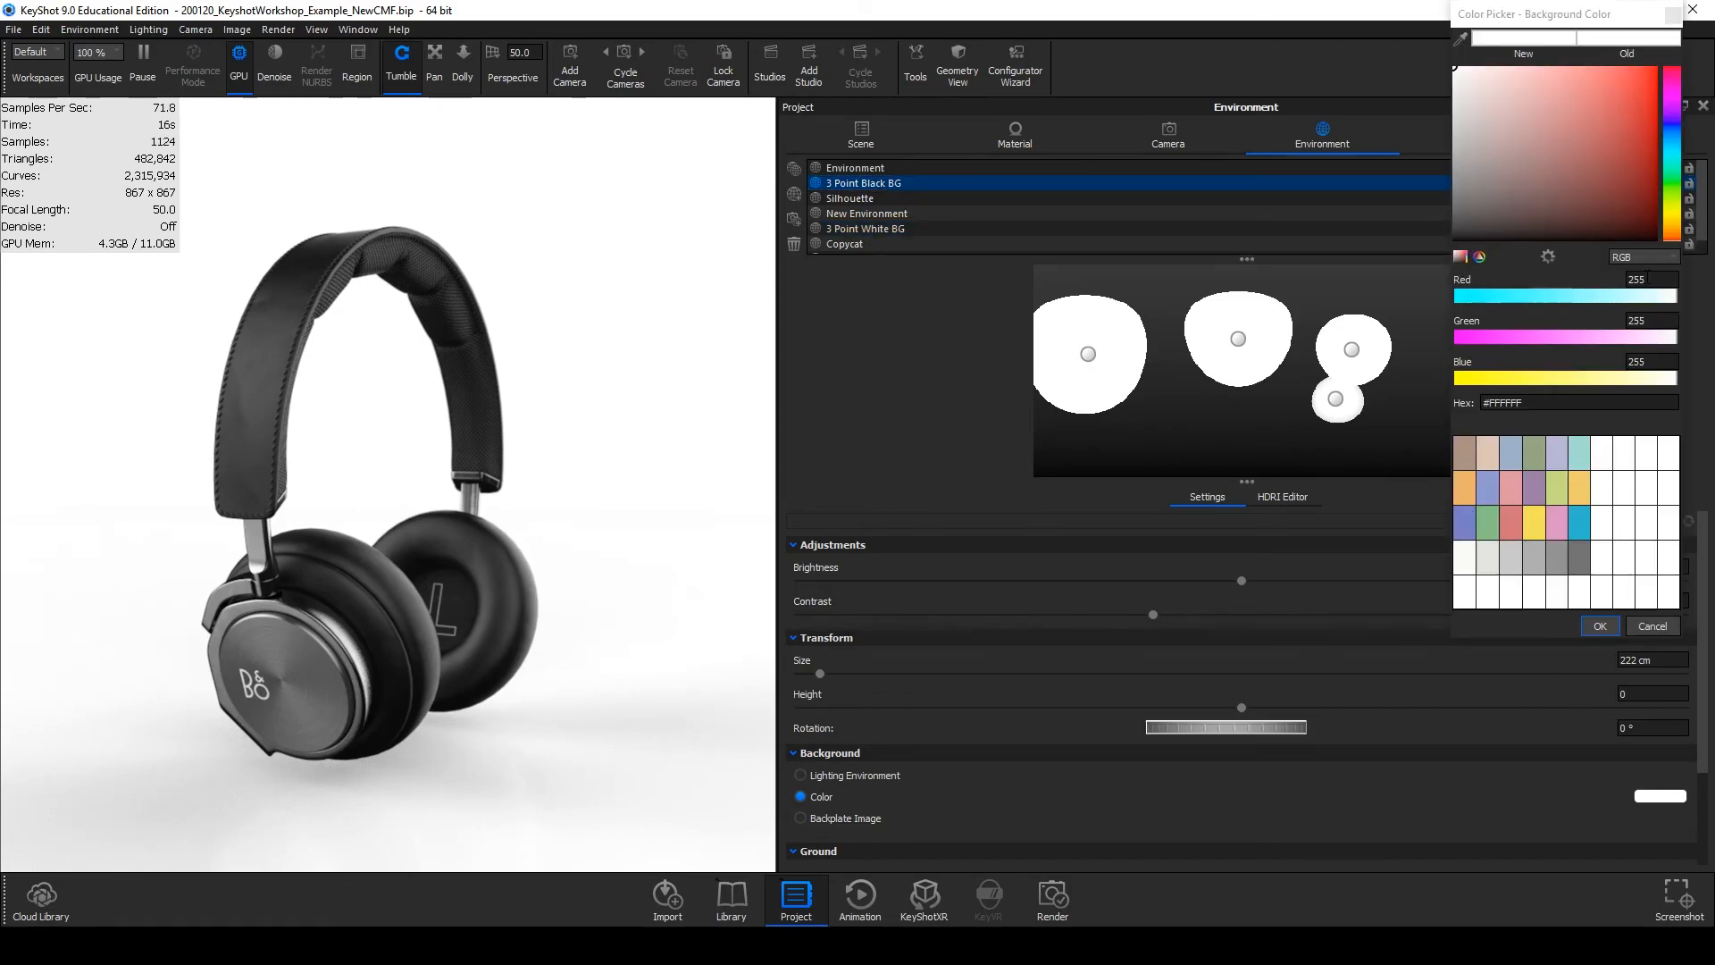
click(1648, 259)
click(1640, 297)
drag(1465, 379, 1452, 385)
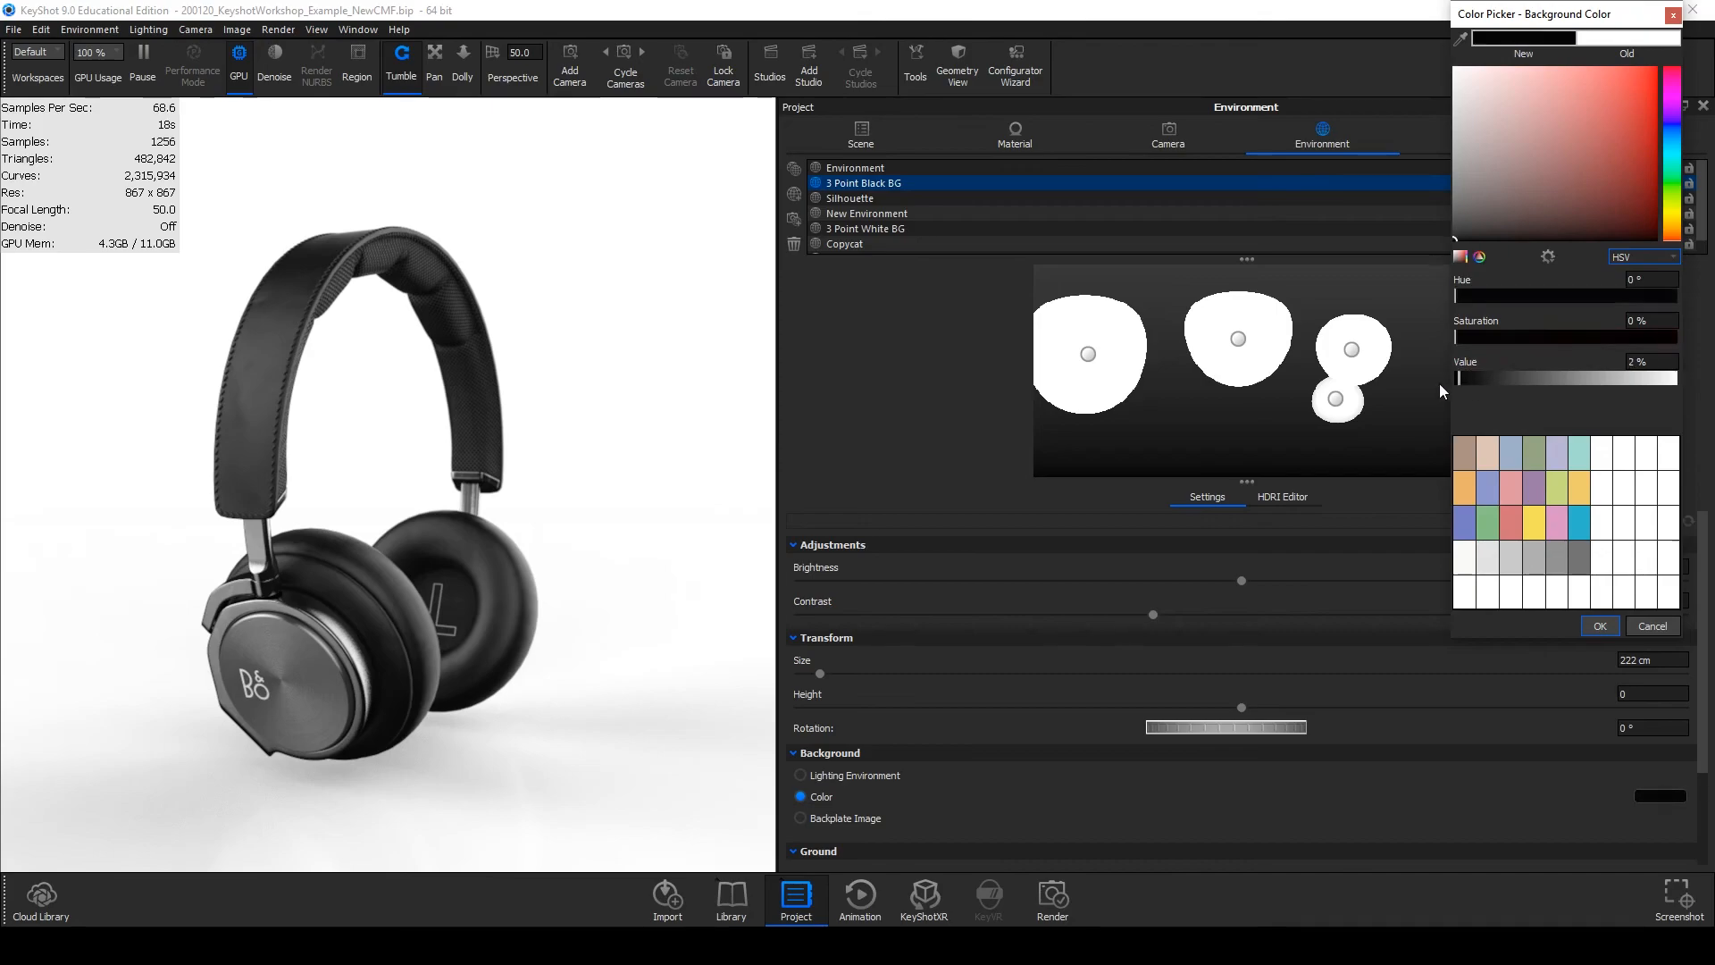
click(1600, 626)
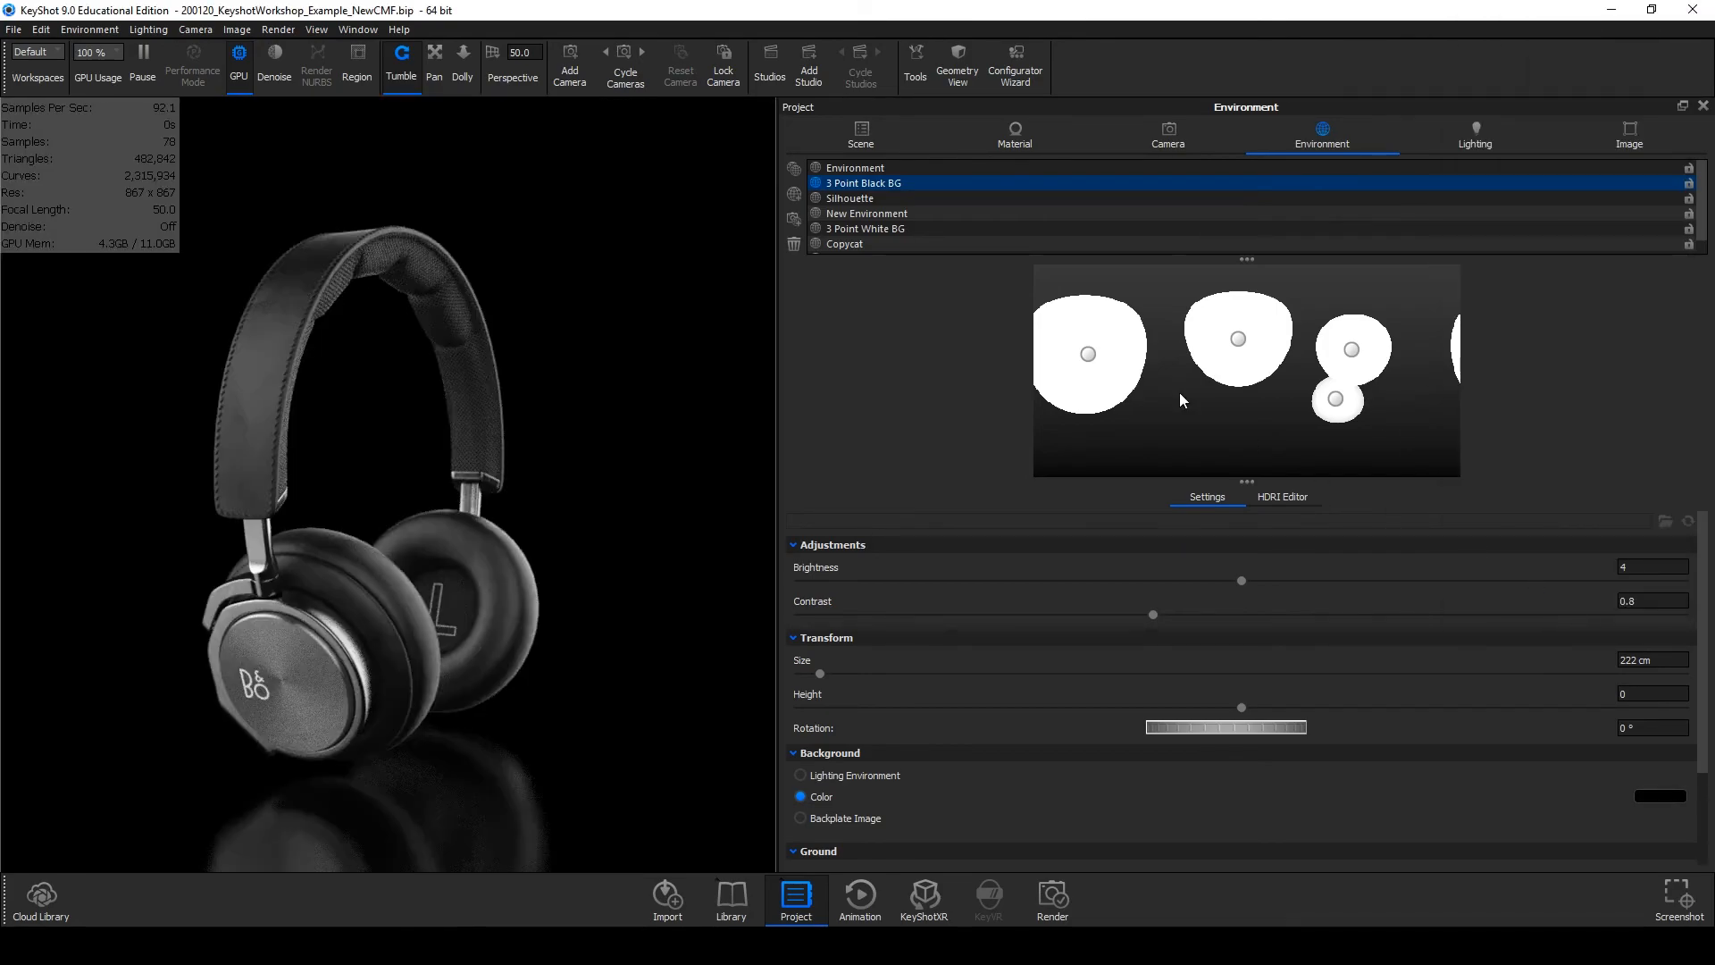
Activate the Silhouette environment.
click(941, 198)
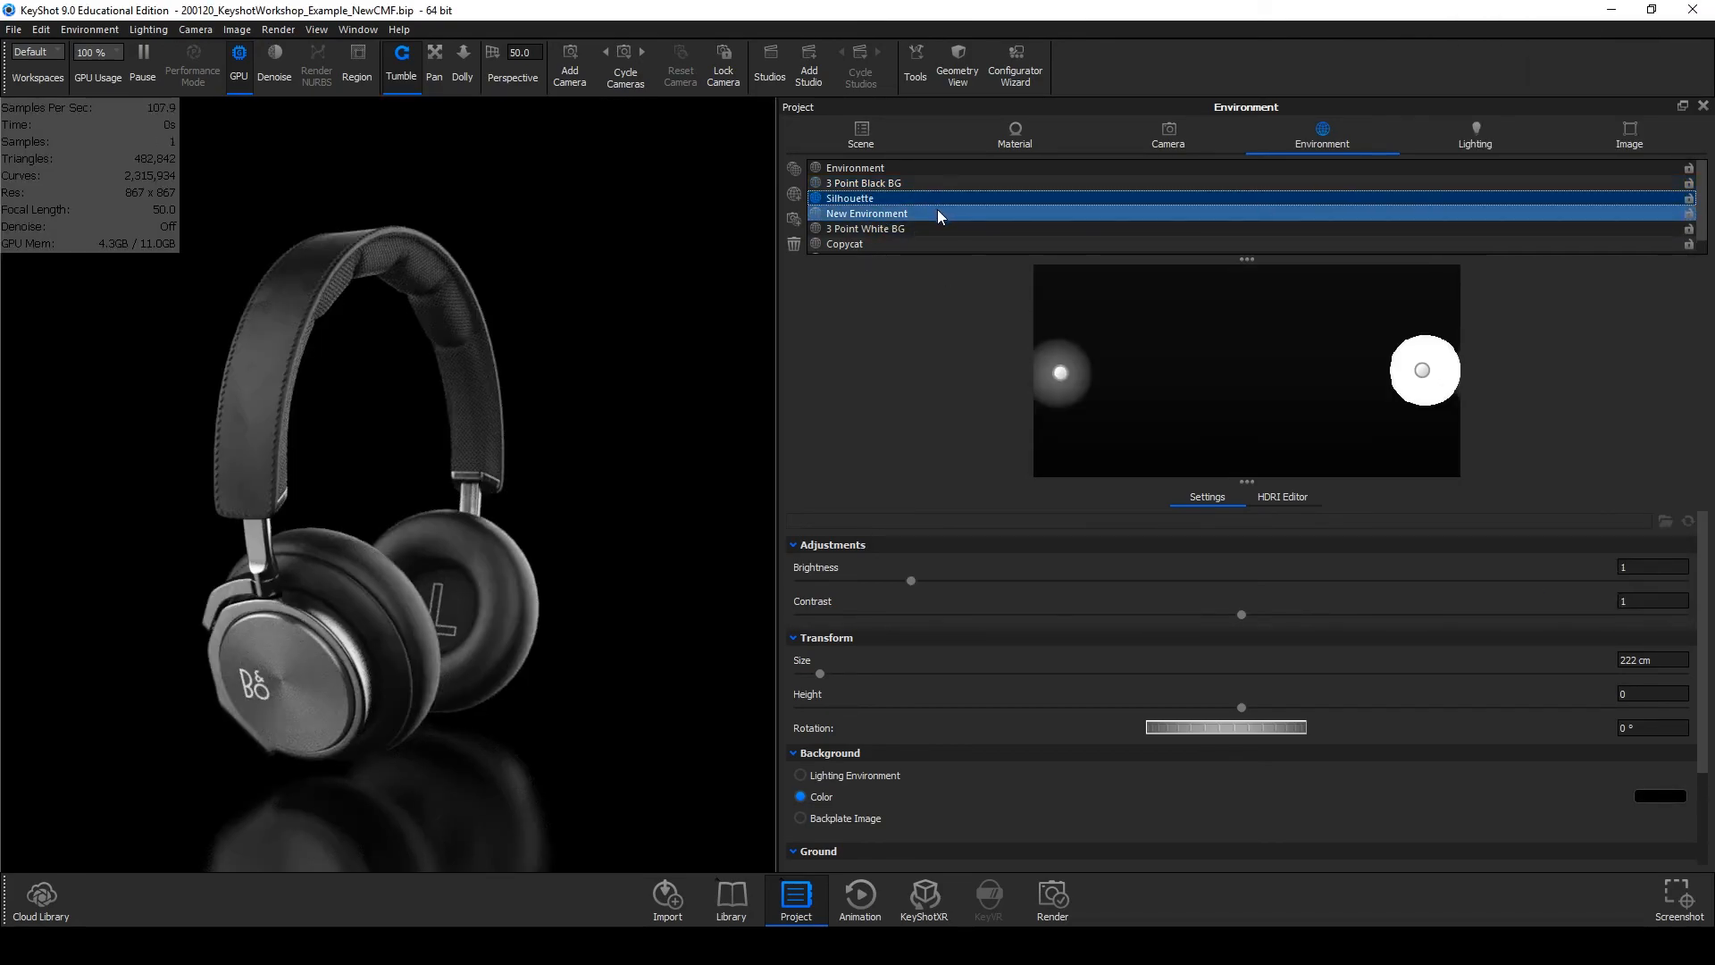
Preview the headphones in both New Environment setups, 3 Point White BG and Copycat, comparing their lighting and HDRI pins.
click(938, 213)
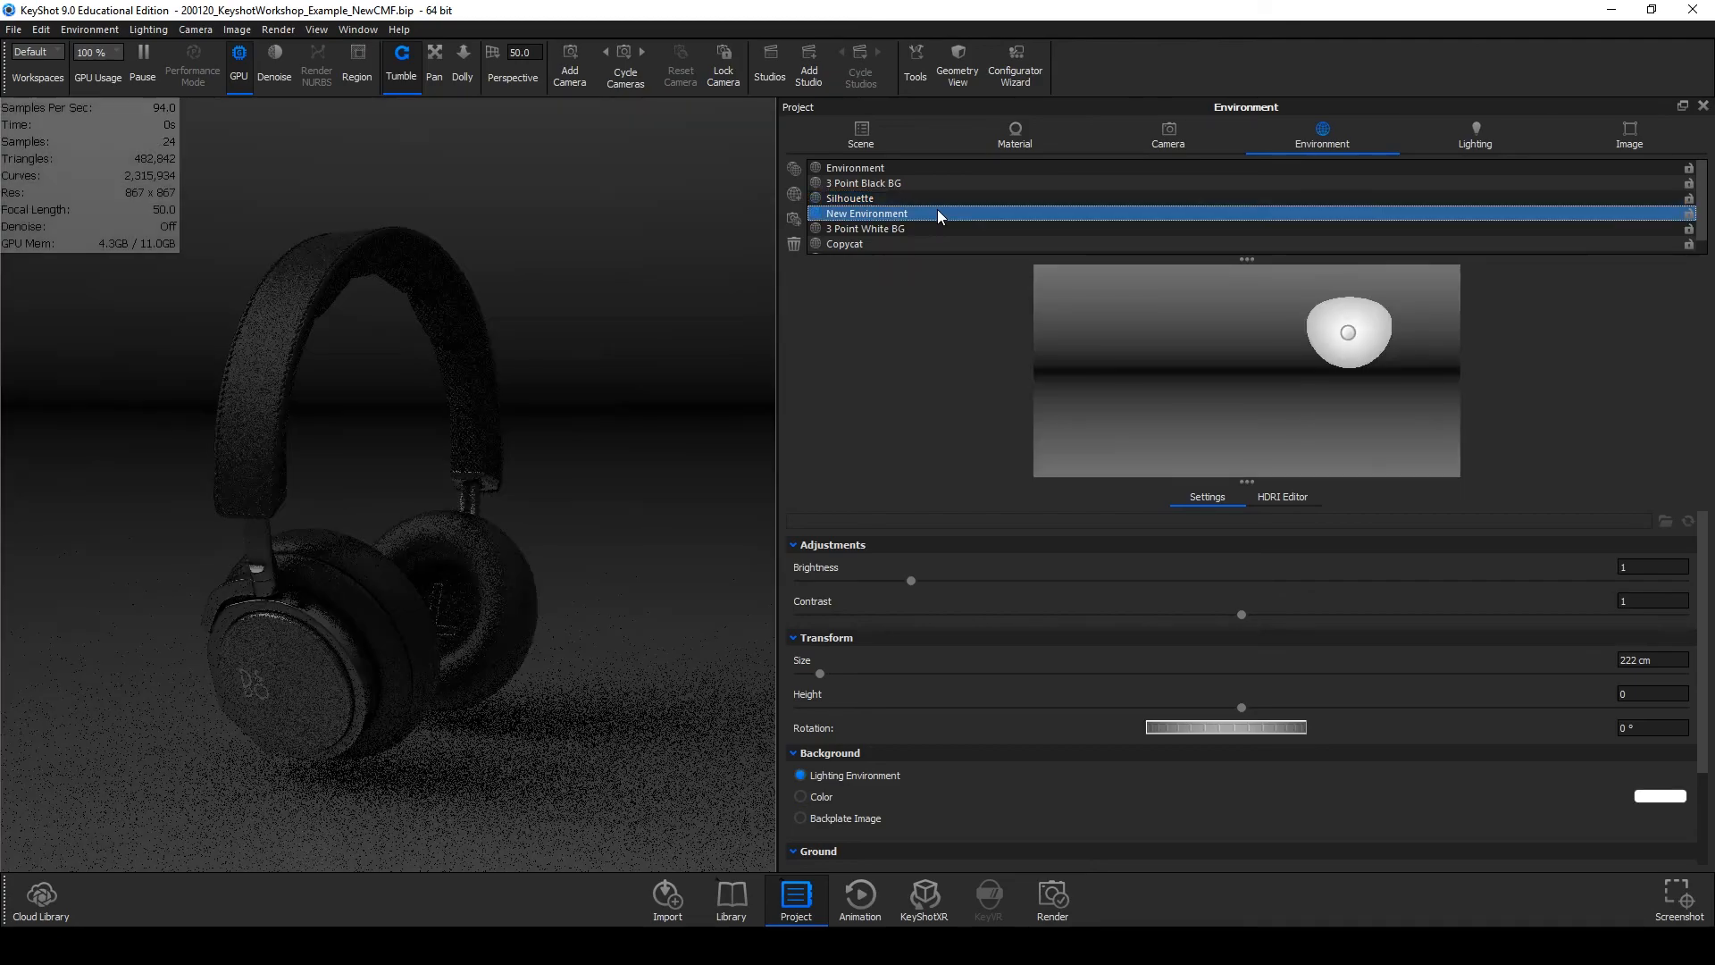
click(941, 229)
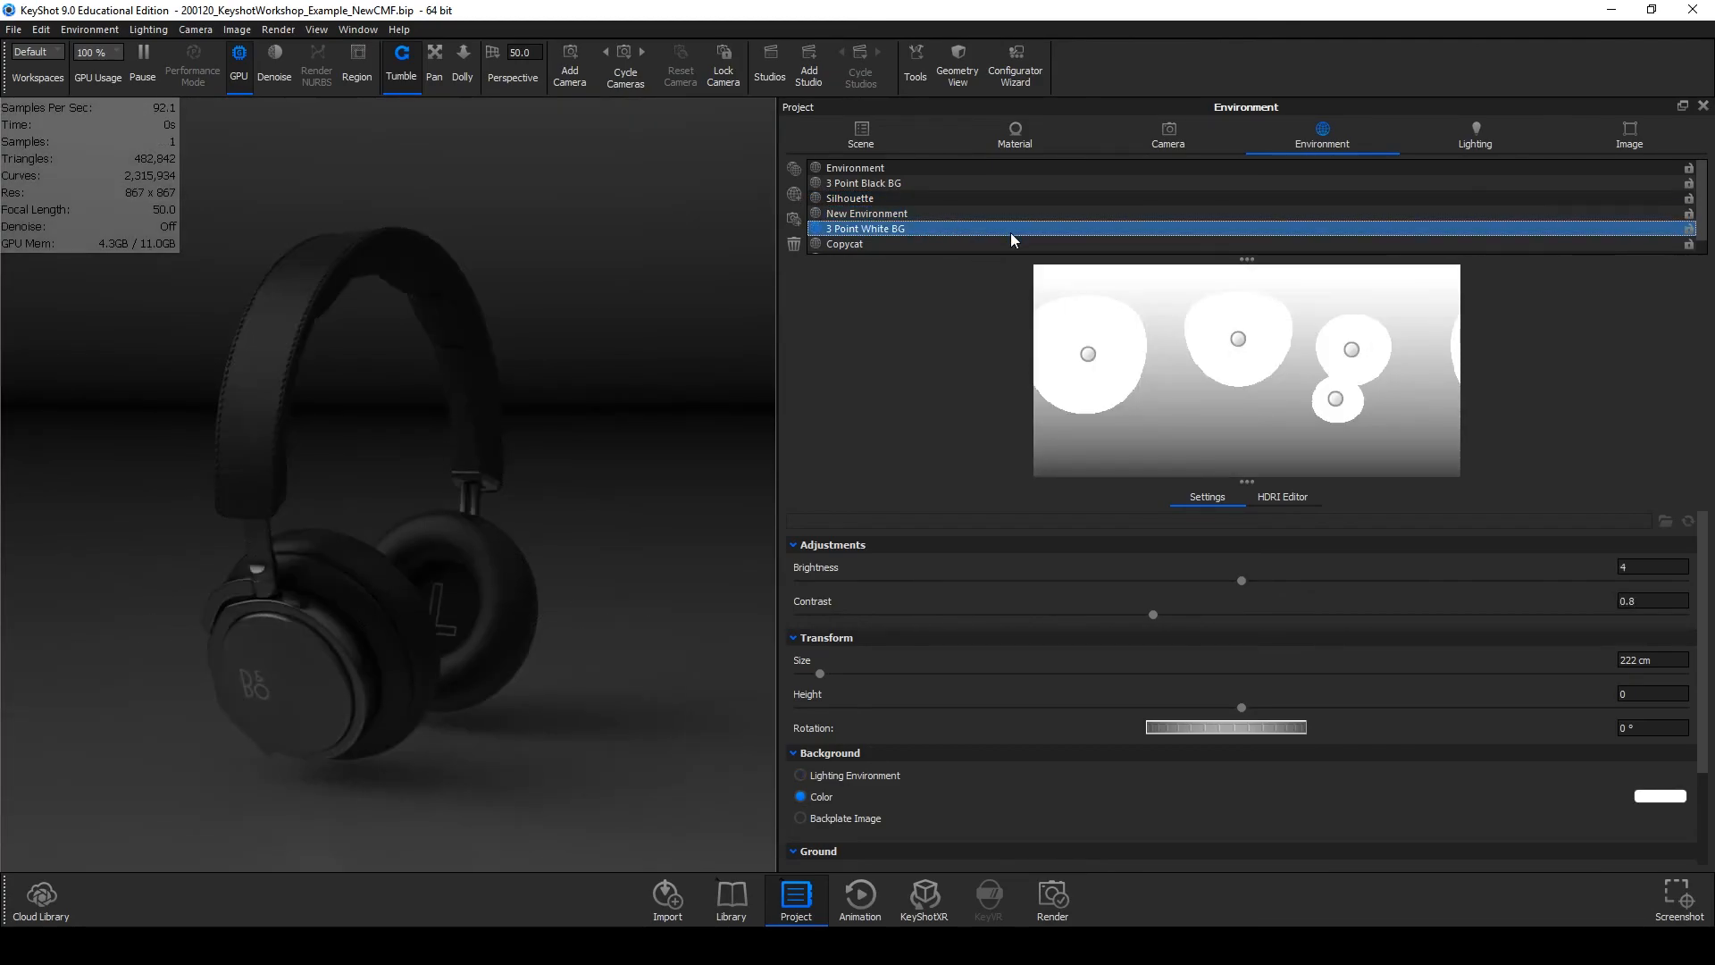
scroll(999, 243, down, 1)
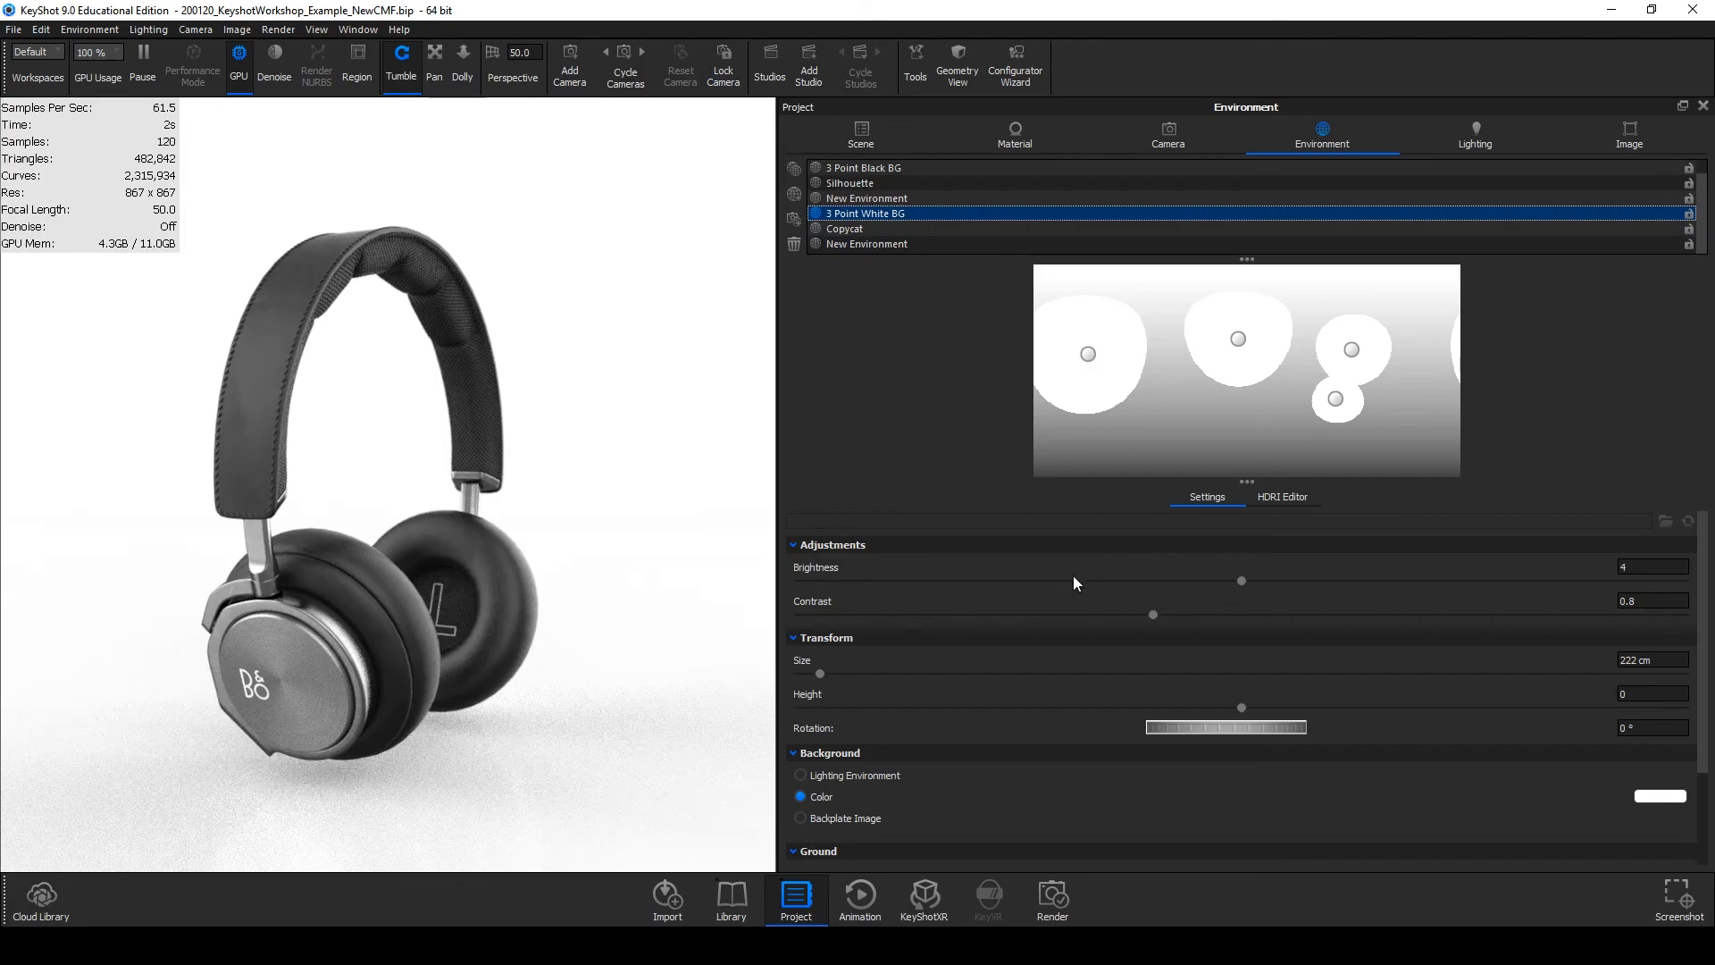
click(1282, 496)
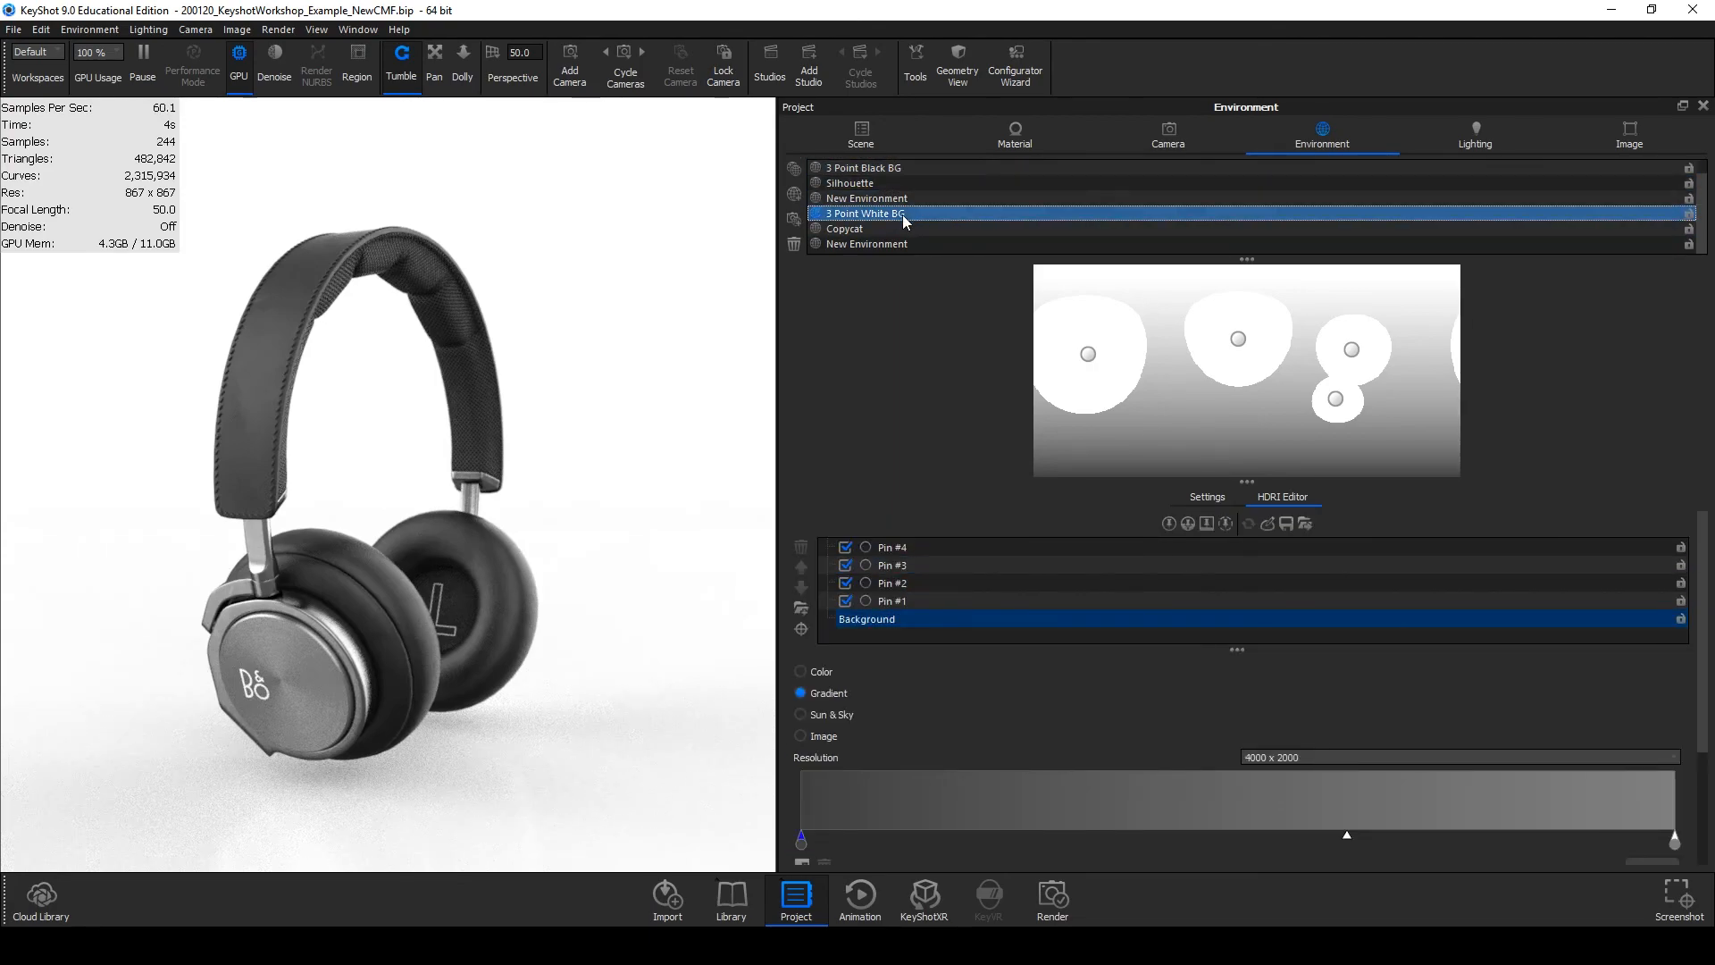
click(923, 230)
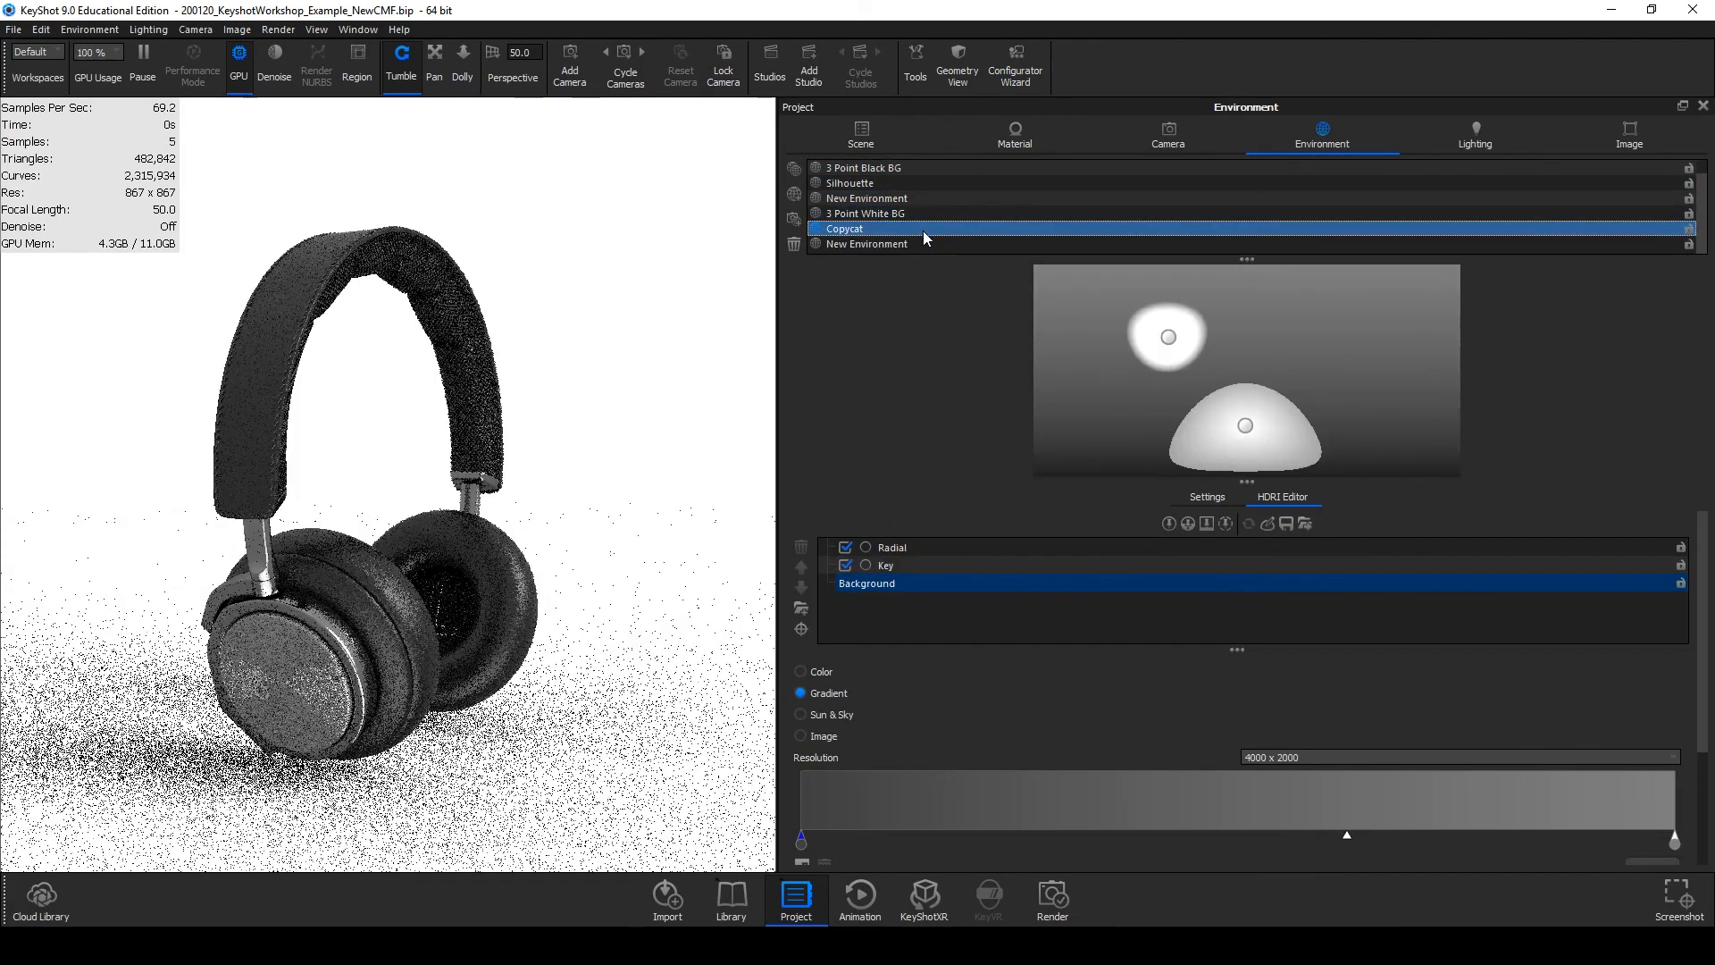
click(920, 243)
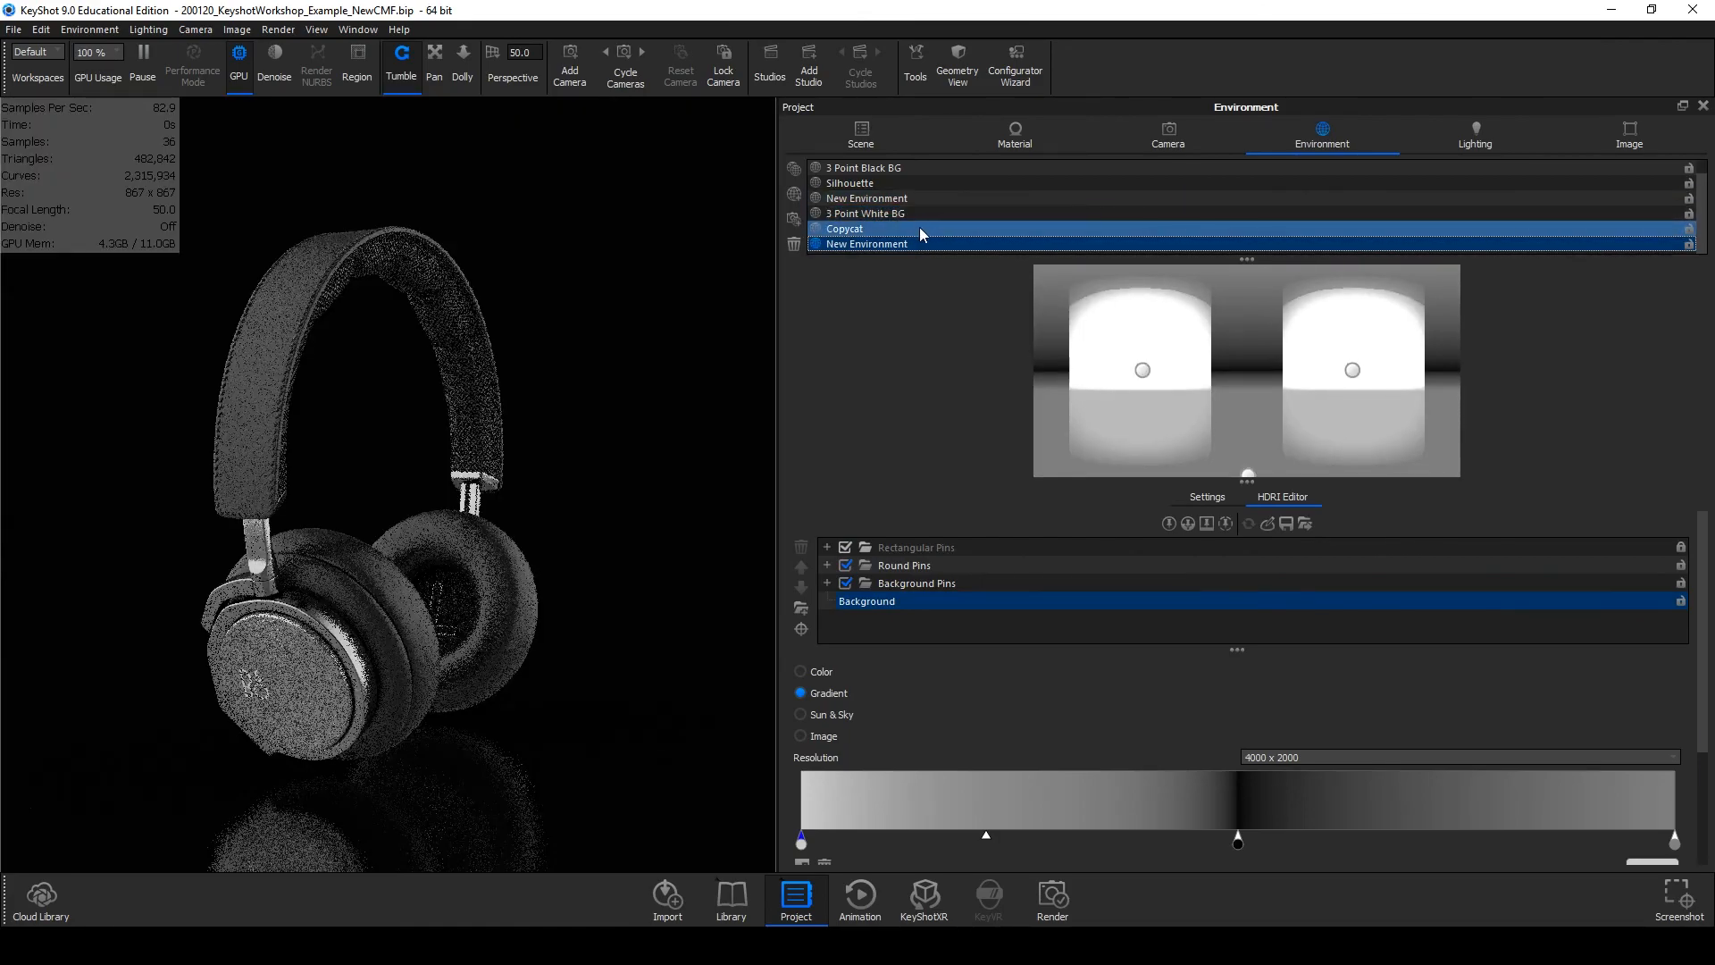
click(919, 229)
In the 3 Point Black BG environment, reposition Pin #1 with highlight placement, trying the ear cup and ending on the headband's outer side.
click(930, 172)
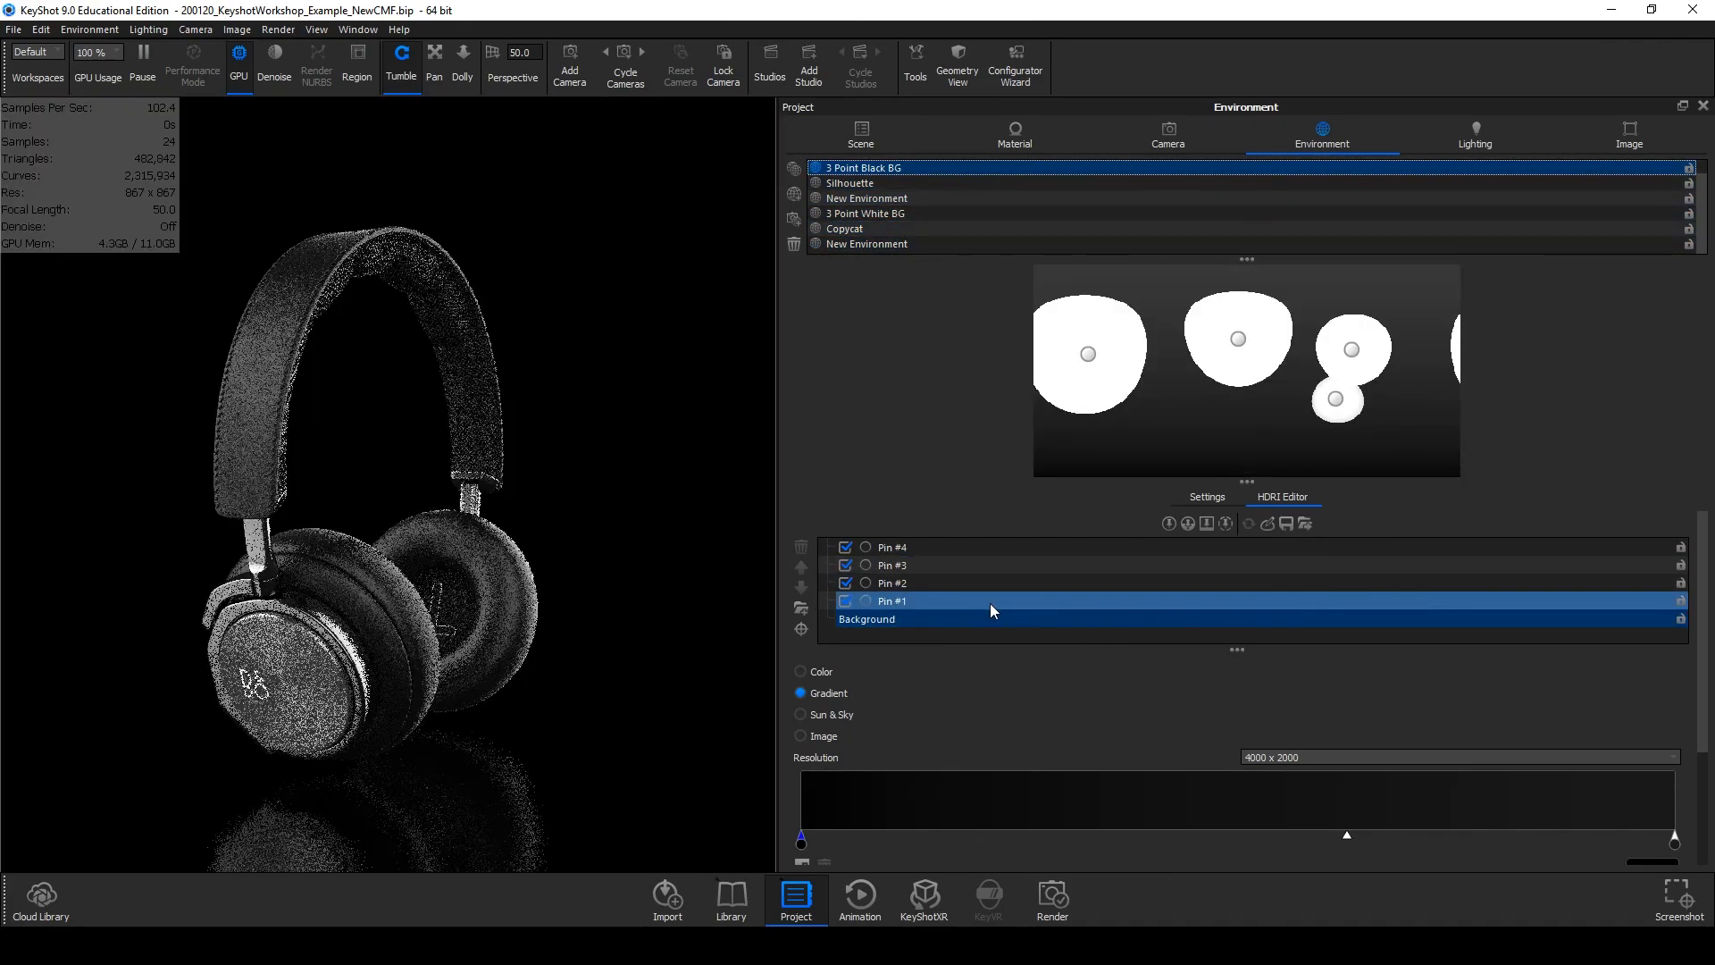
click(990, 601)
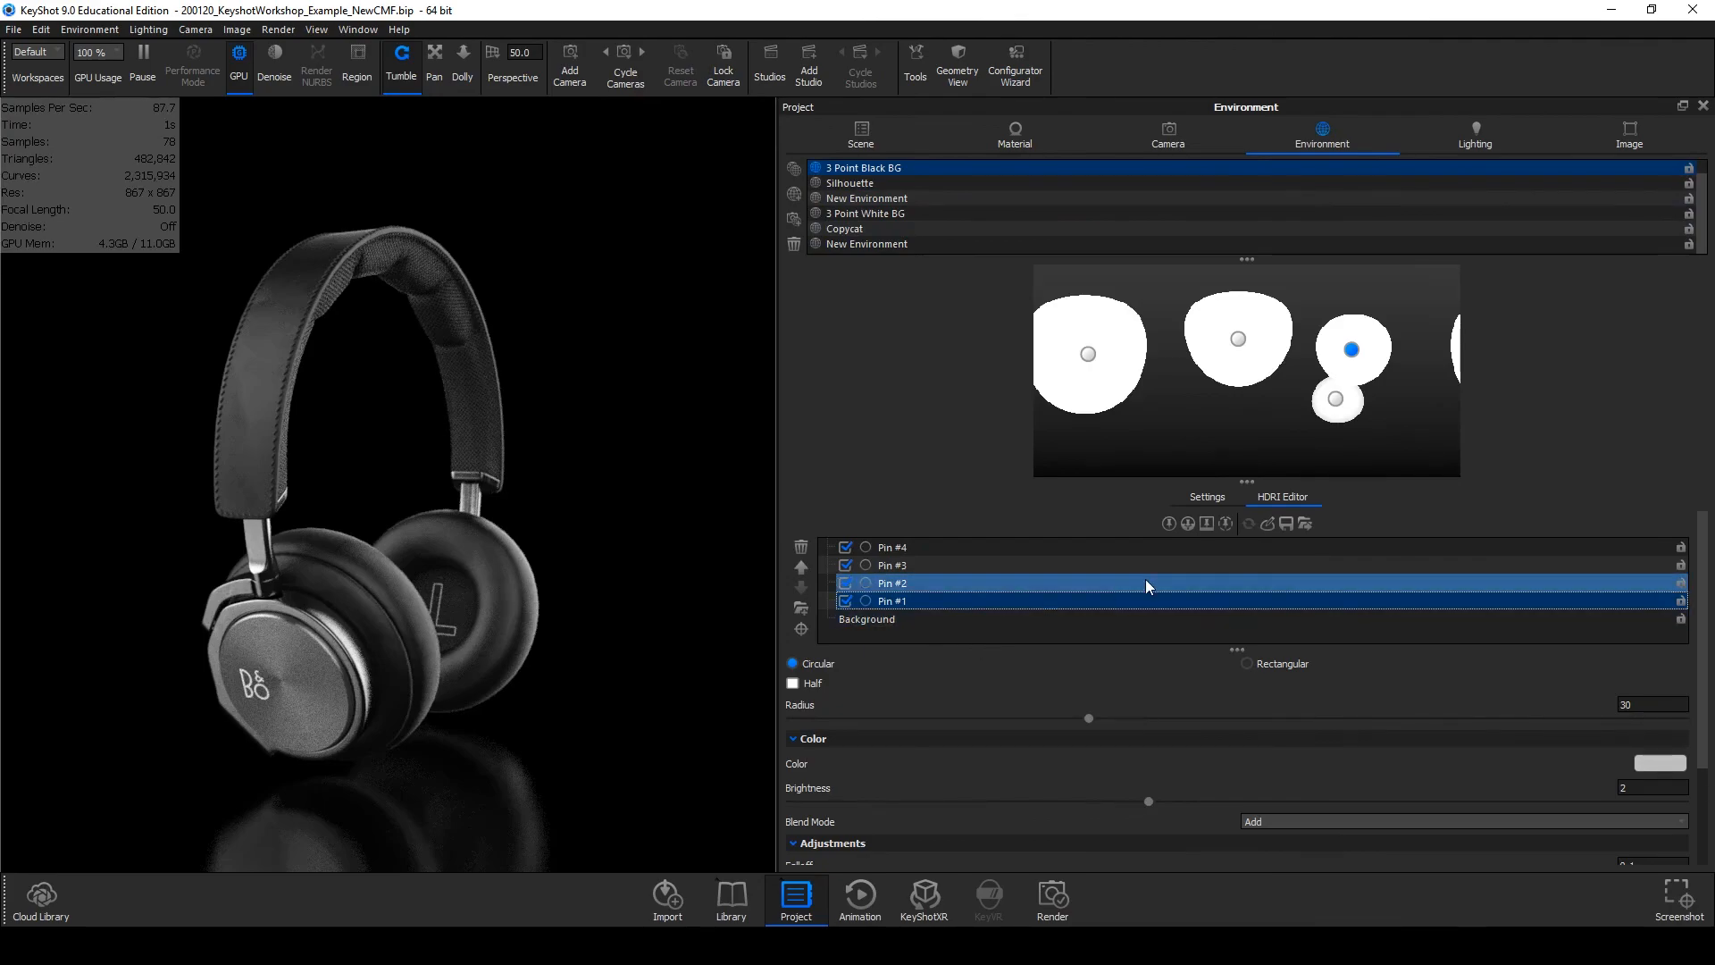
scroll(1013, 667, down, 2)
scroll(802, 840, up, 2)
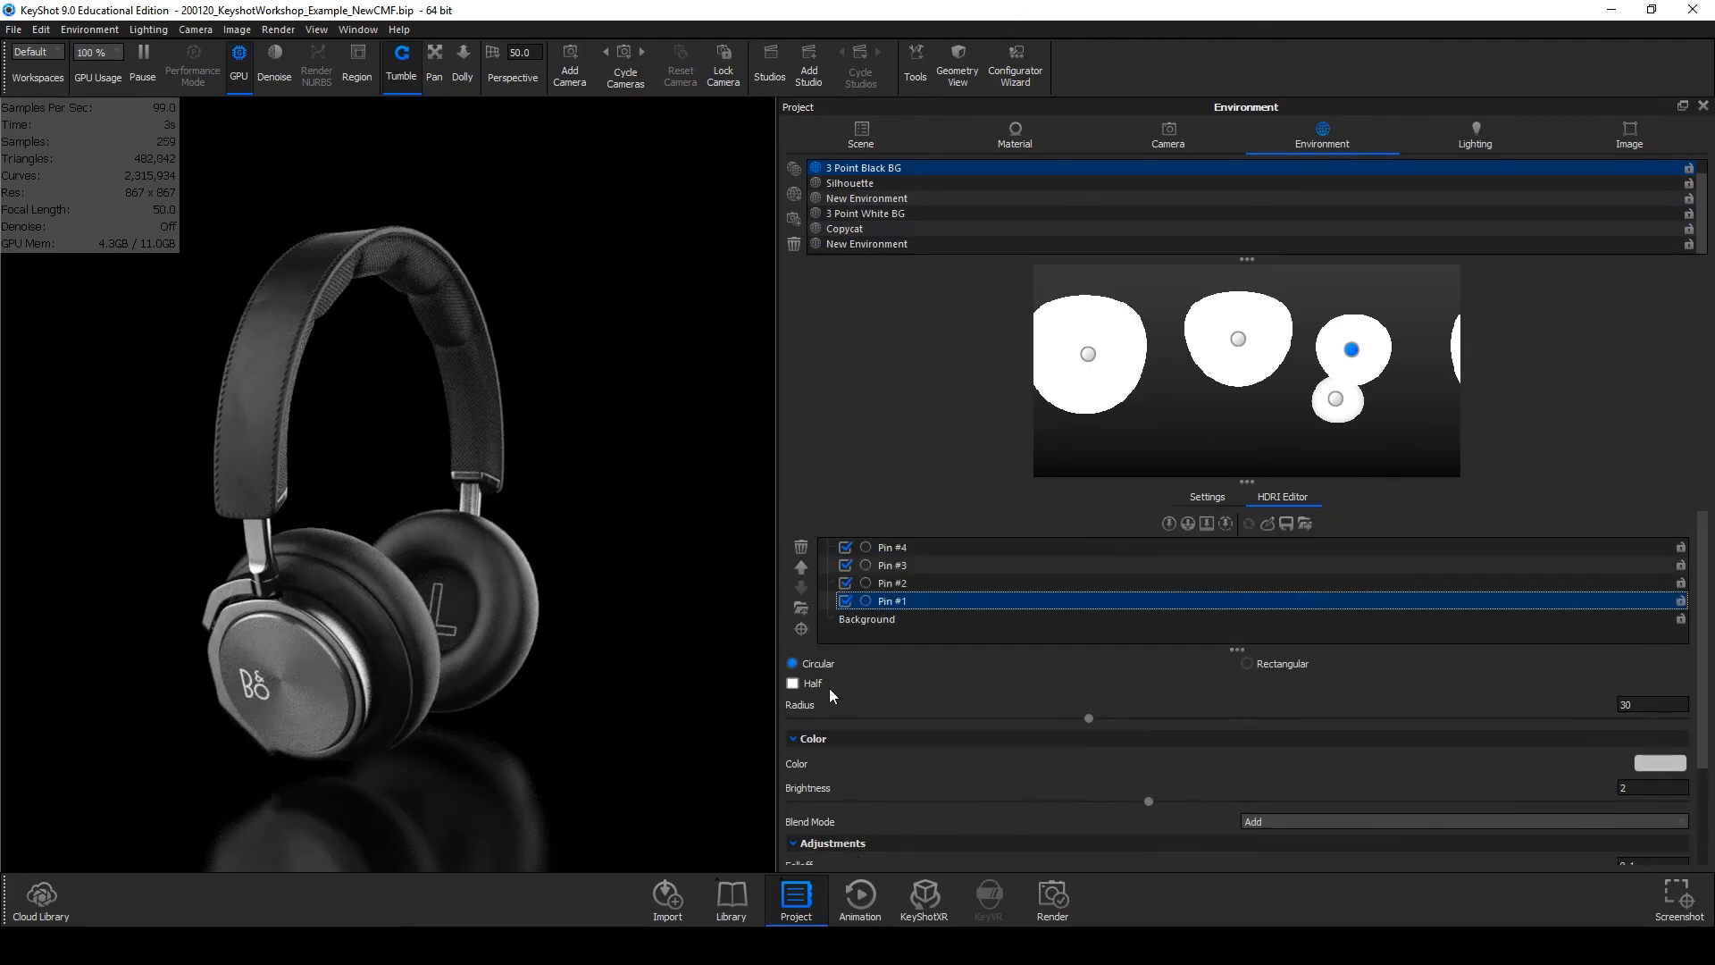
click(802, 630)
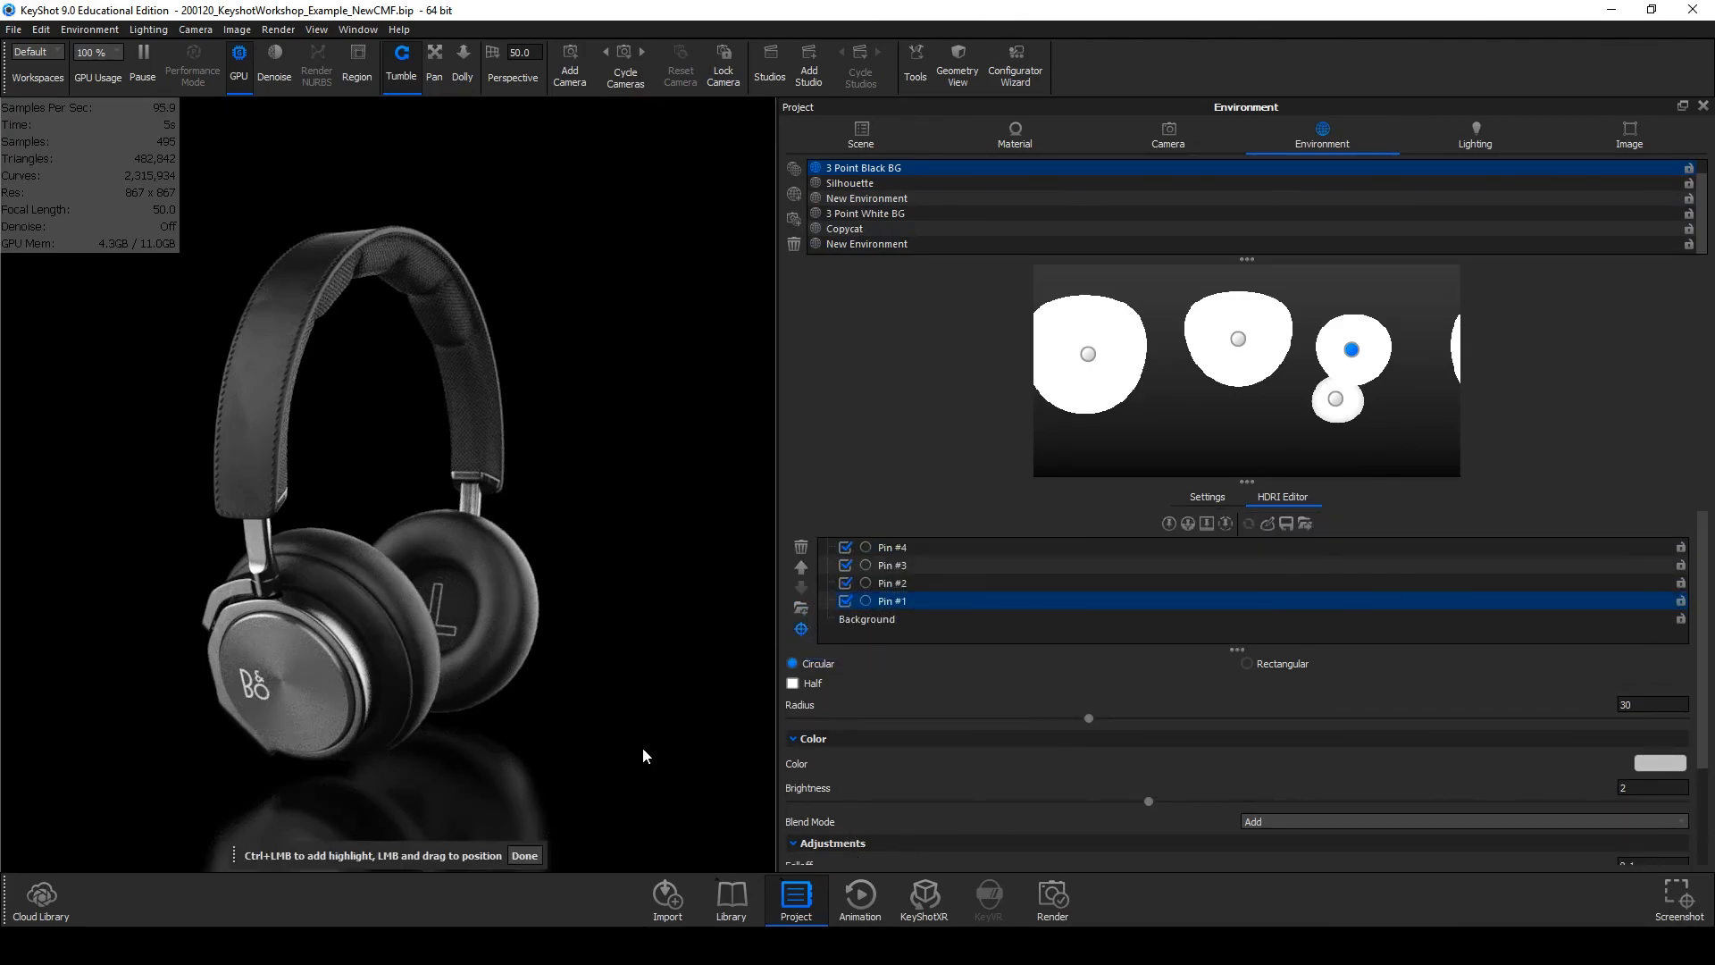
click(380, 595)
click(271, 664)
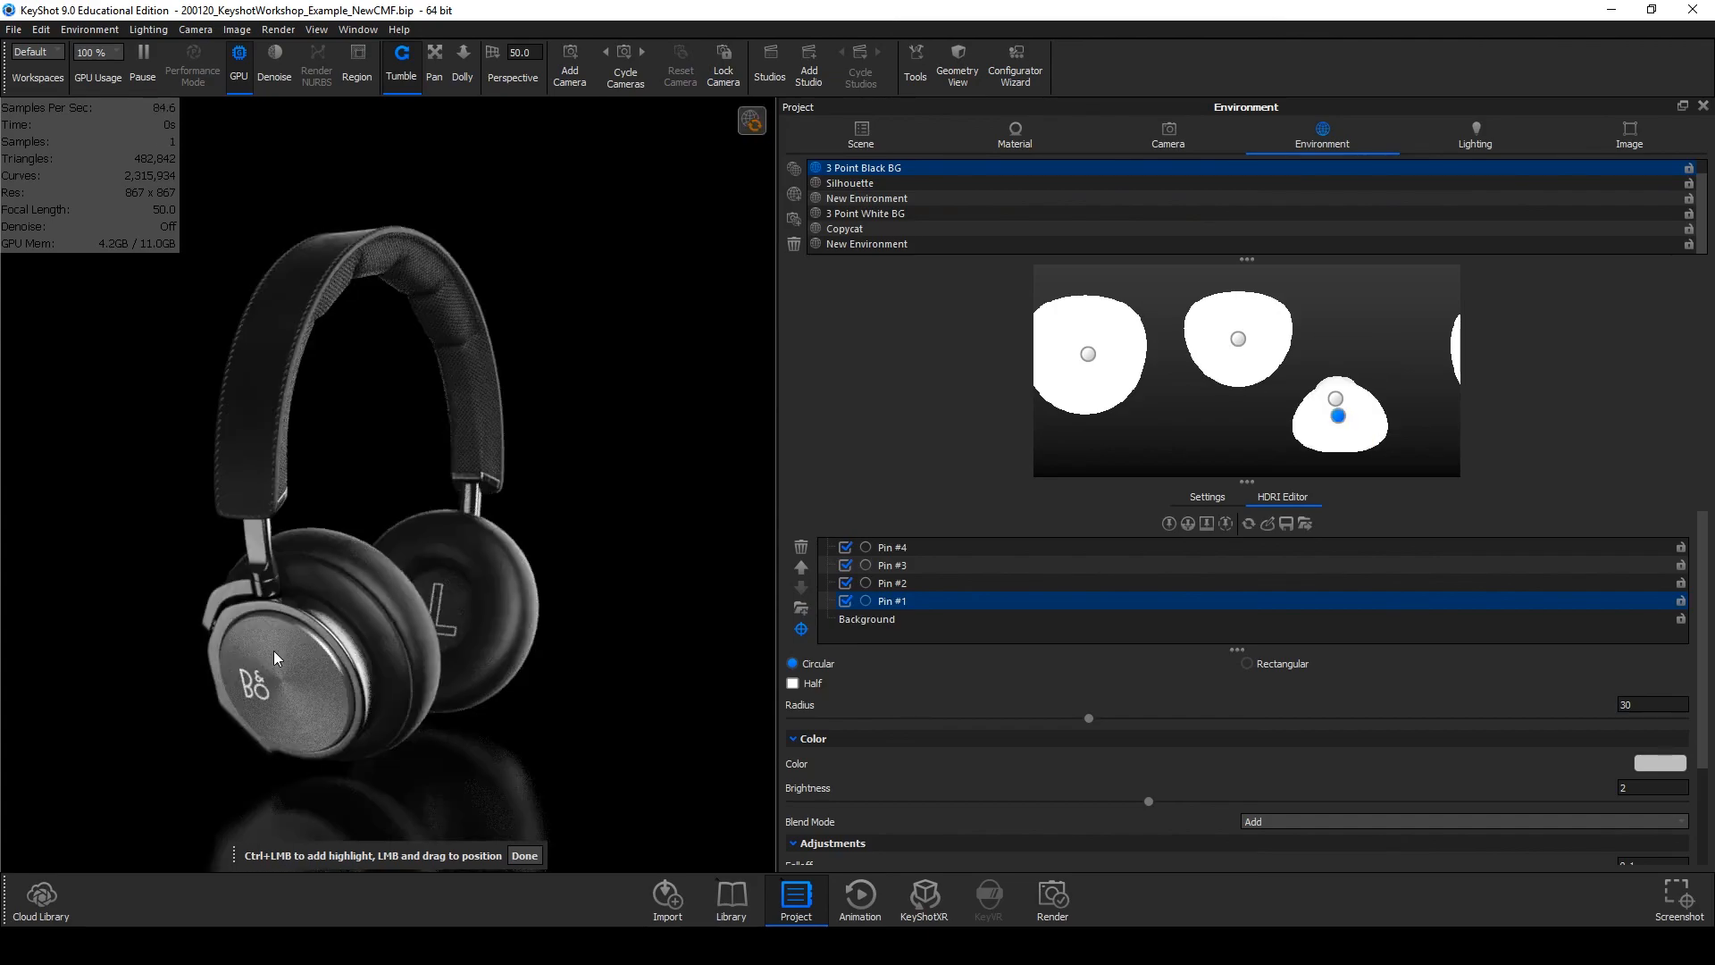
click(246, 396)
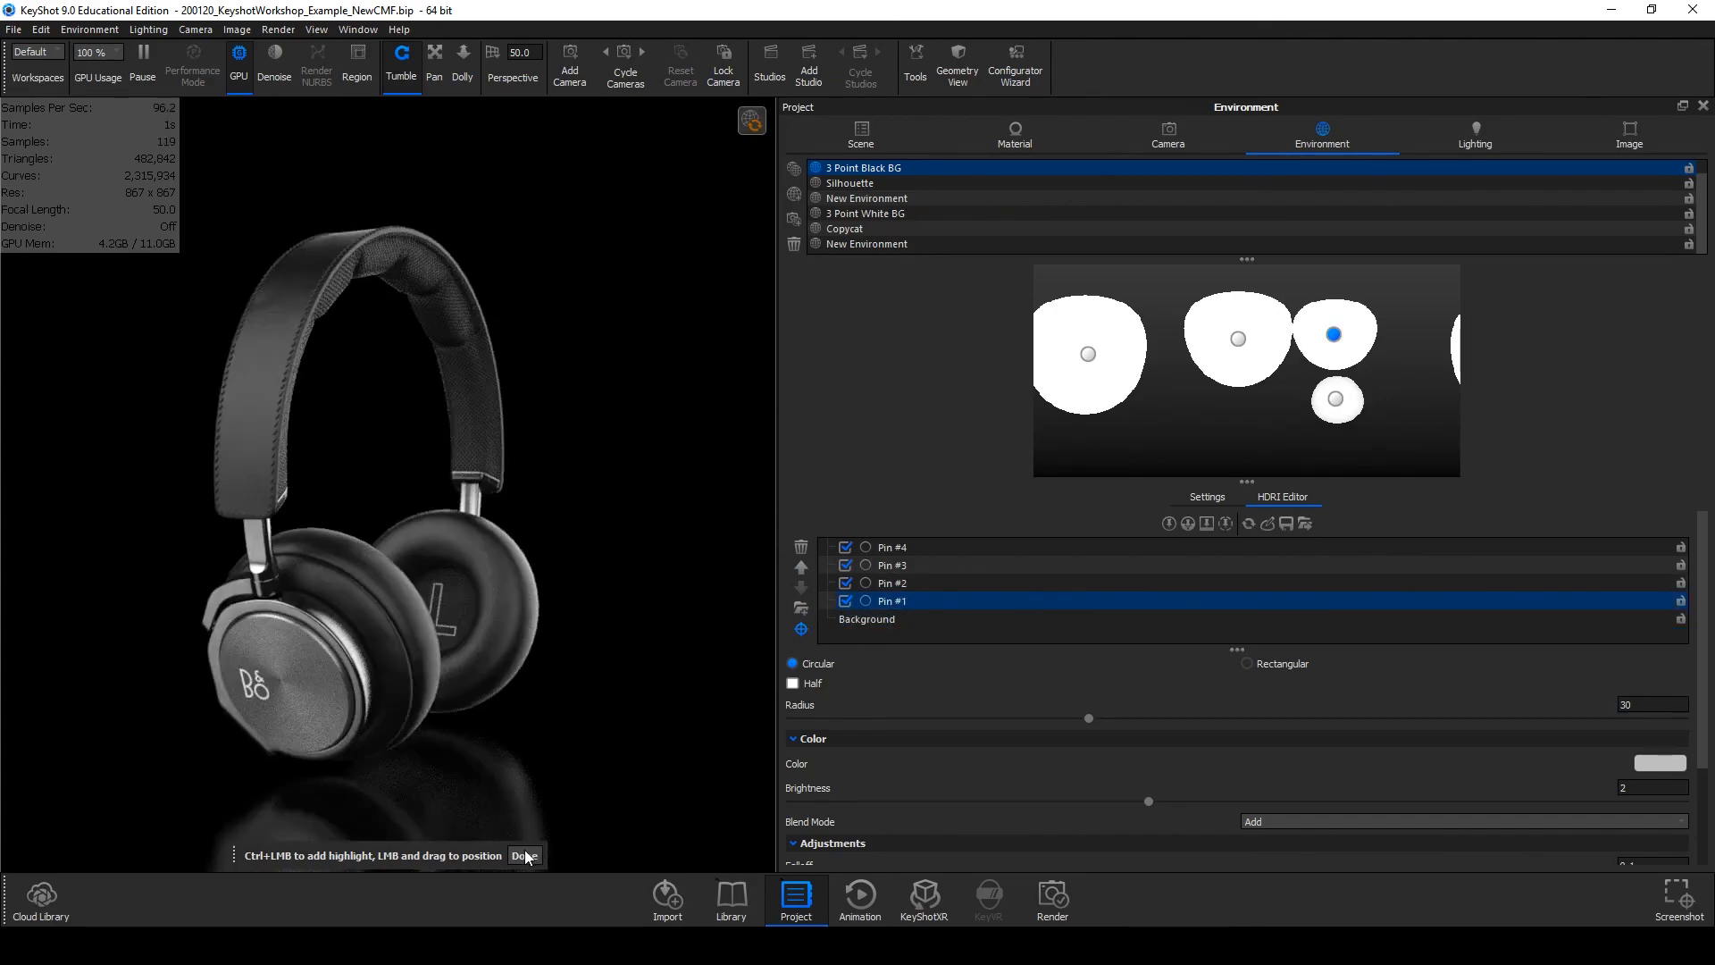